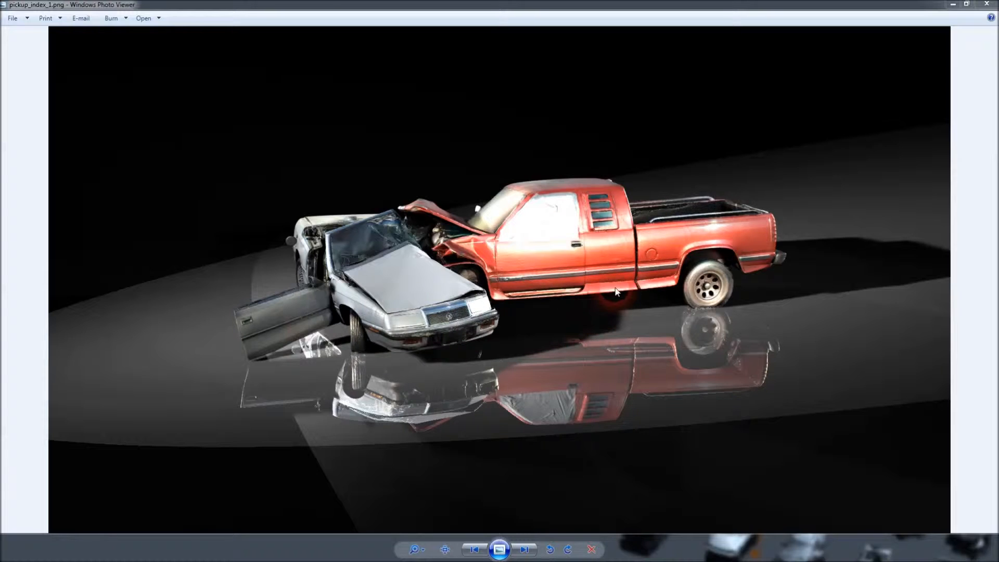
pyautogui.click(397, 291)
pyautogui.click(471, 366)
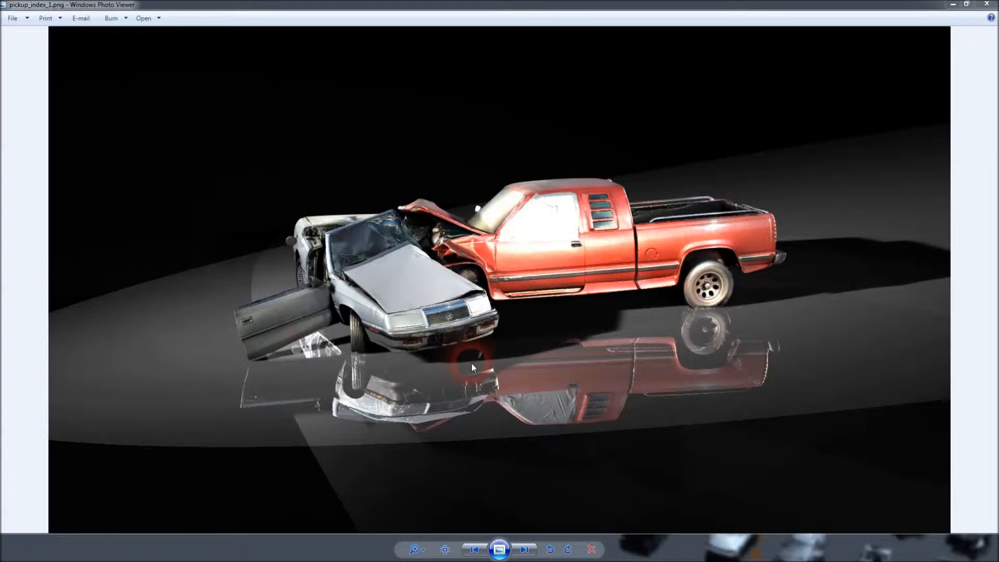
pyautogui.click(515, 419)
pyautogui.click(451, 318)
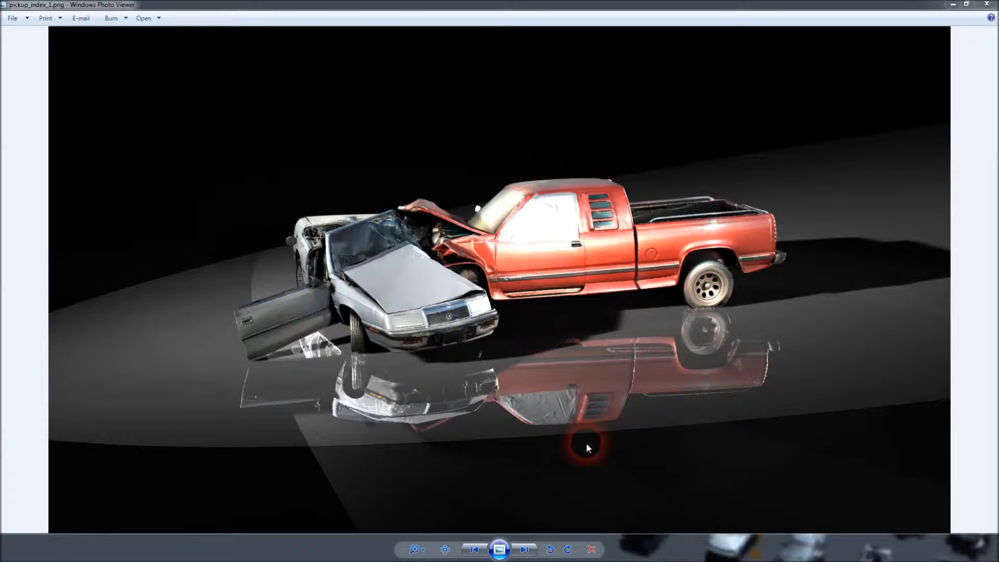
# Browse forward through the rendered crash views from pickup_index_1.png to pickup_index_6.png
pyautogui.click(530, 552)
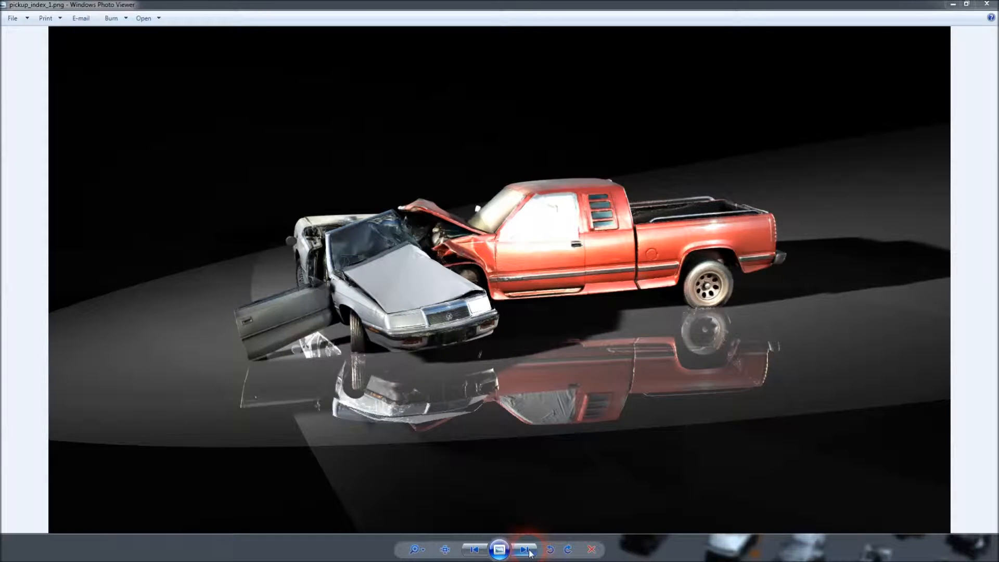
pyautogui.click(525, 550)
pyautogui.click(530, 551)
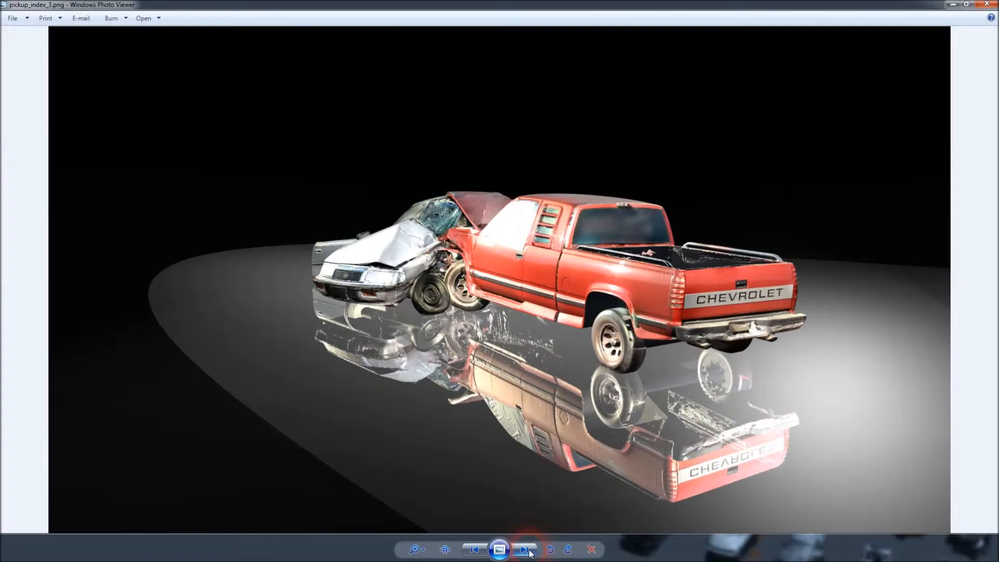
pyautogui.click(524, 549)
pyautogui.click(529, 552)
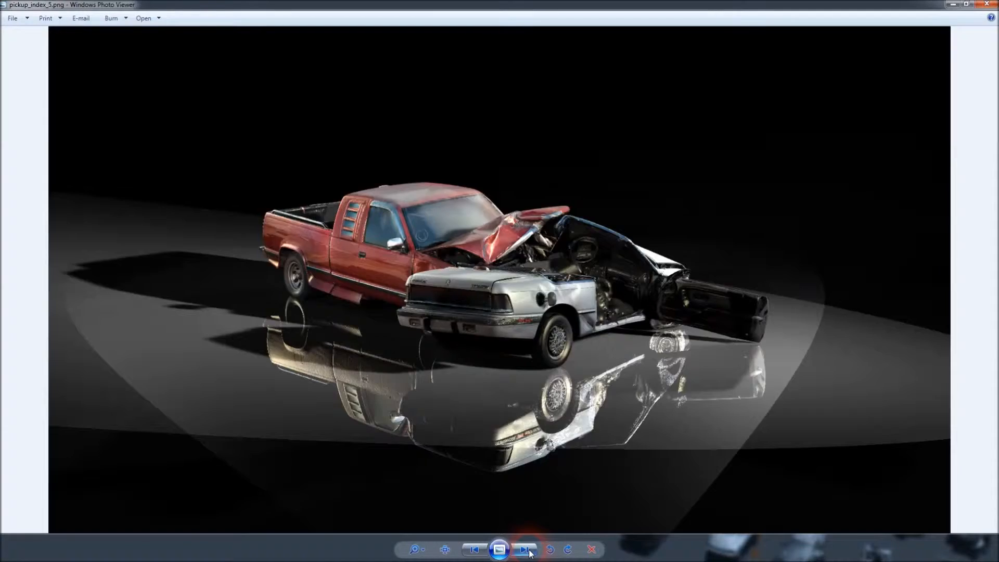
pyautogui.click(529, 552)
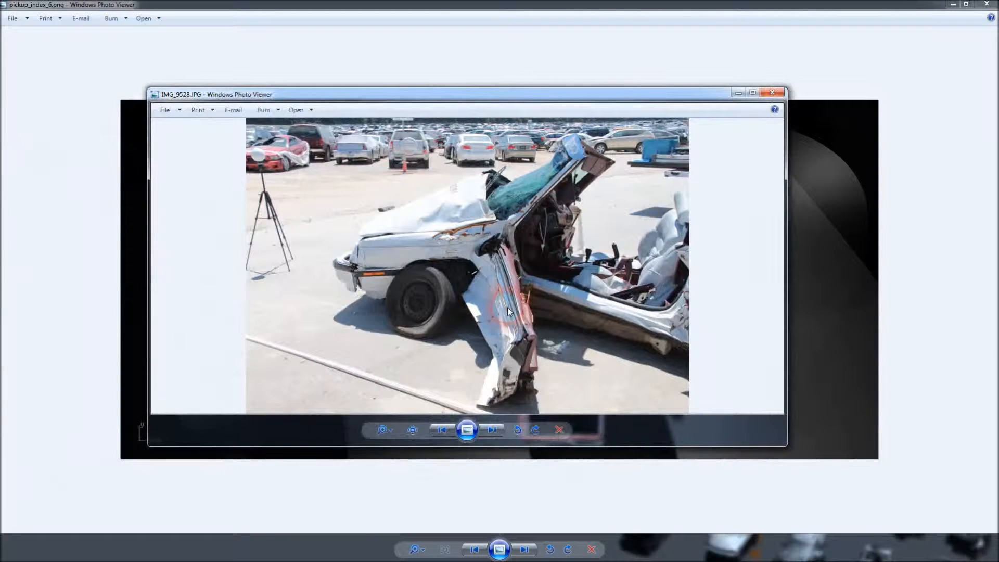
# View the photo IMG_9528.JPG of the wrecked white convertible in a maximized window
pyautogui.click(541, 311)
pyautogui.click(753, 92)
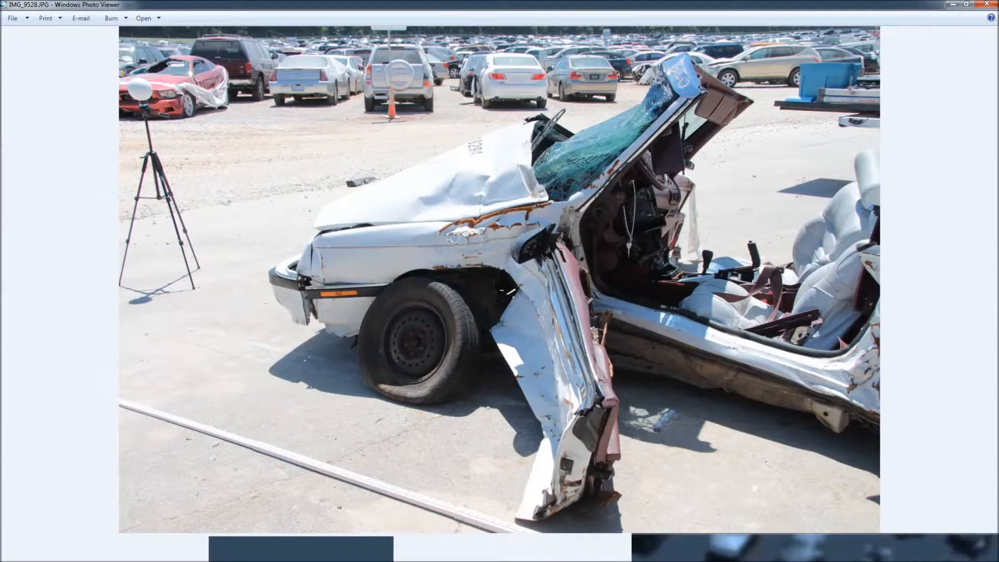
pyautogui.moveTo(0, 105); pyautogui.dragTo(467, 100)
pyautogui.doubleClick(466, 96)
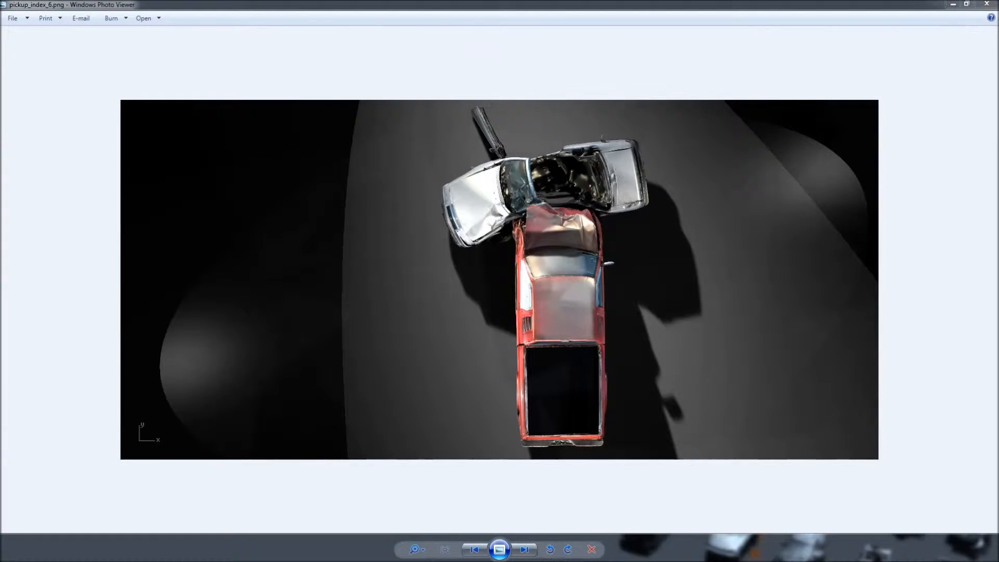
# Switch to SCENE with the Lebaraon_Color project maximized and examine the convertible's point cloud
pyautogui.moveTo(265, 103); pyautogui.dragTo(582, 53)
pyautogui.doubleClick(581, 53)
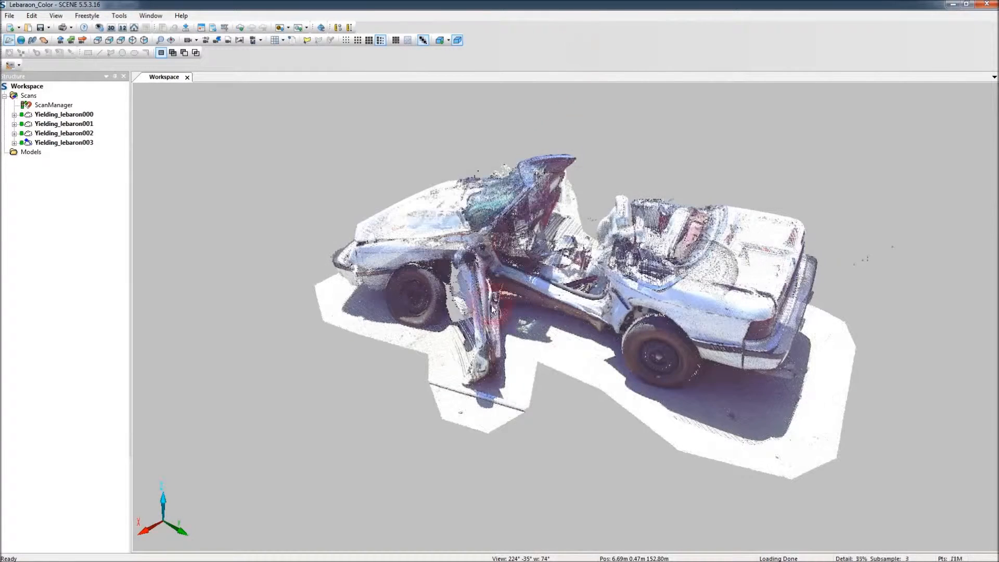
pyautogui.click(449, 364)
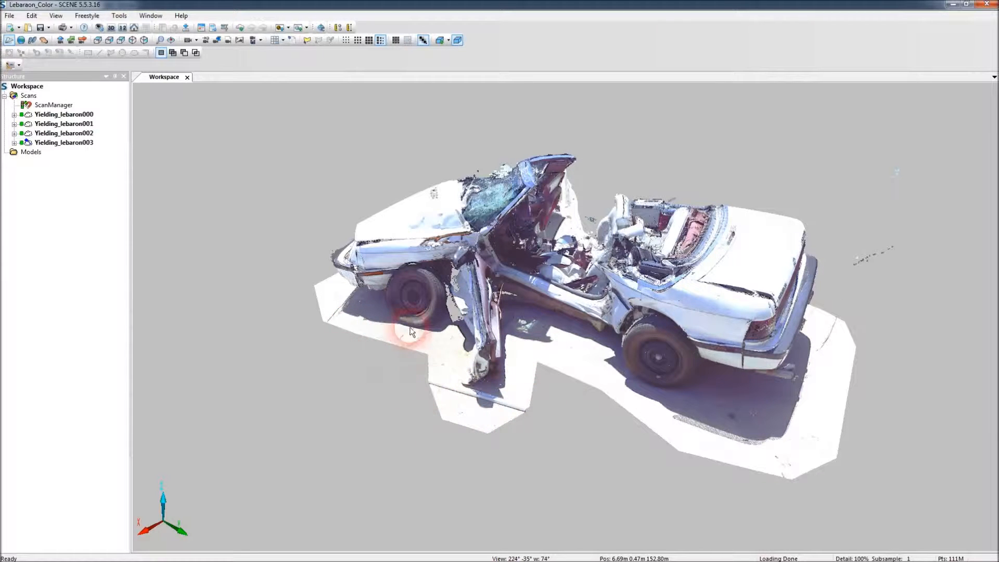
pyautogui.rightClick(489, 398)
pyautogui.click(522, 360)
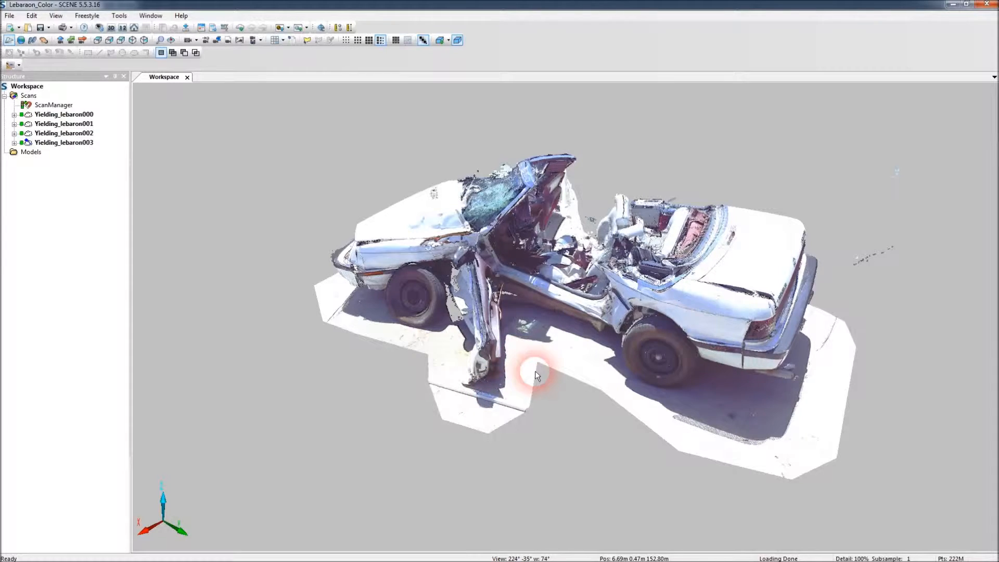
# Set the rotation point on the convertible's body and examine the scan from its front, rear and both sides
pyautogui.click(171, 40)
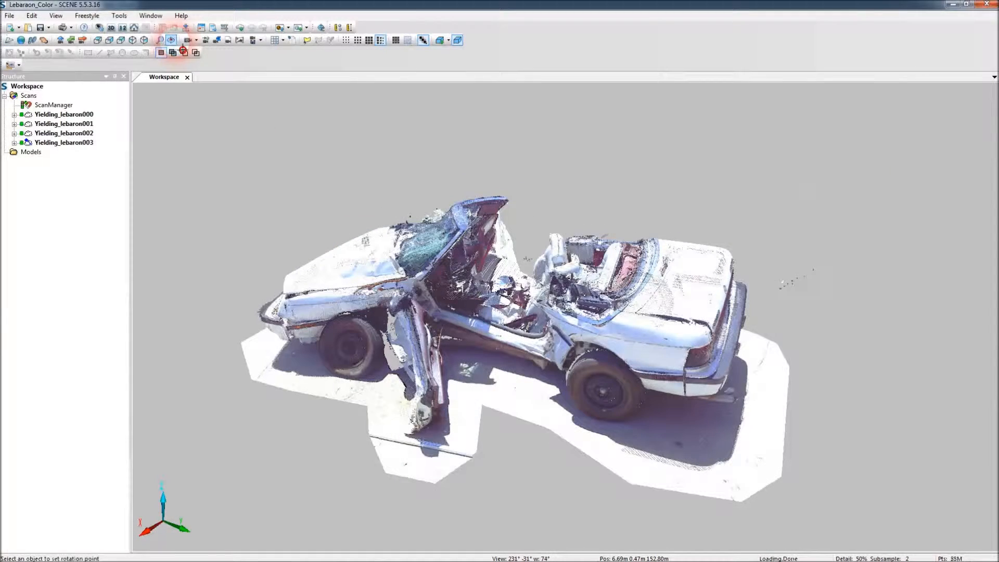
pyautogui.click(497, 327)
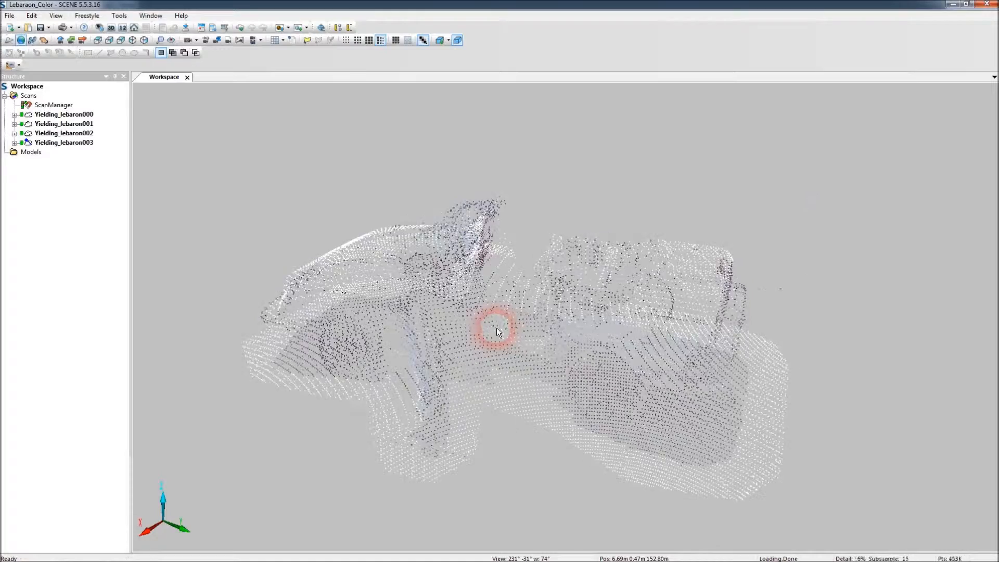
pyautogui.moveTo(451, 349); pyautogui.dragTo(527, 320)
pyautogui.moveTo(411, 335); pyautogui.dragTo(446, 328)
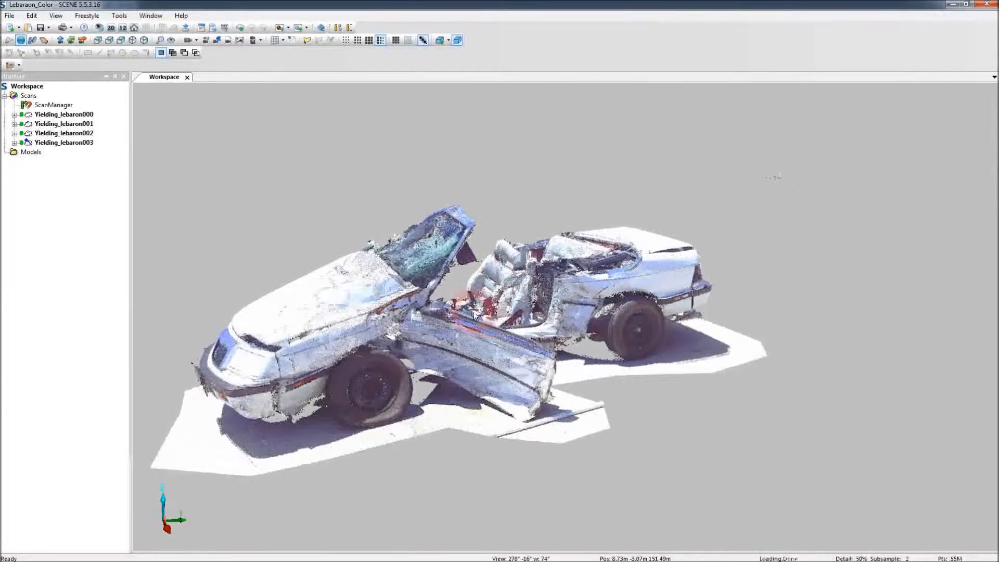
pyautogui.moveTo(492, 322); pyautogui.dragTo(692, 300)
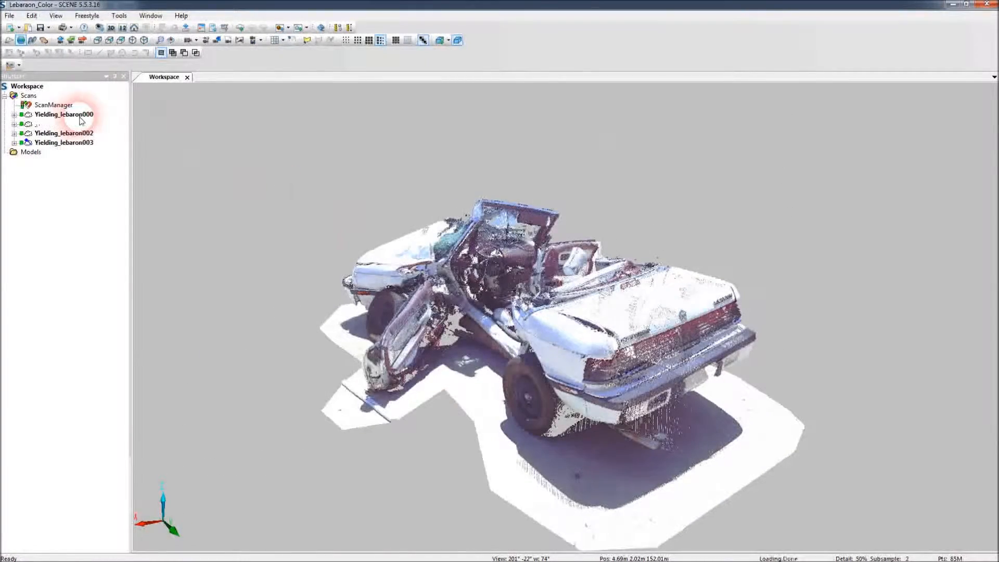
pyautogui.moveTo(752, 346); pyautogui.dragTo(599, 358)
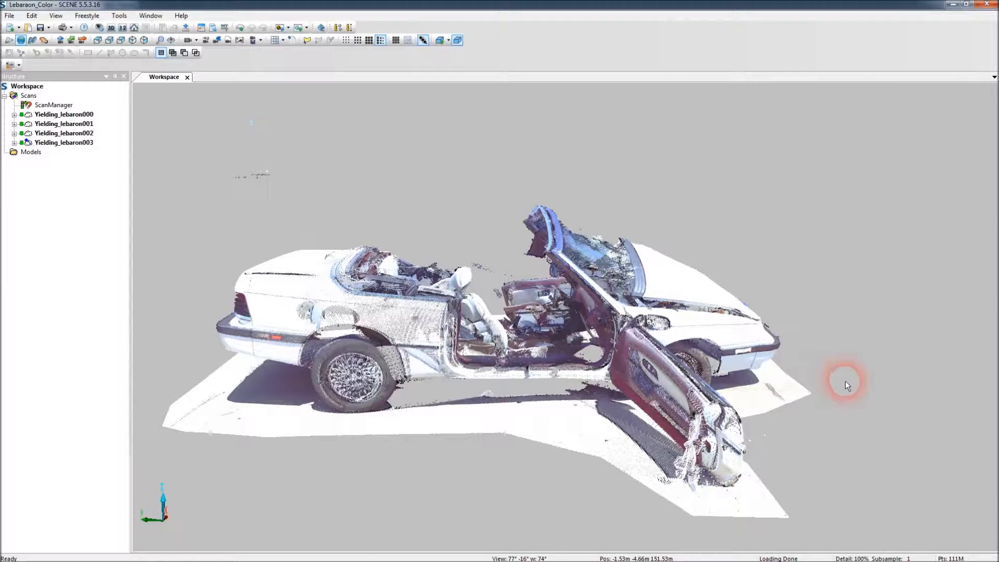
pyautogui.moveTo(843, 370); pyautogui.dragTo(866, 318)
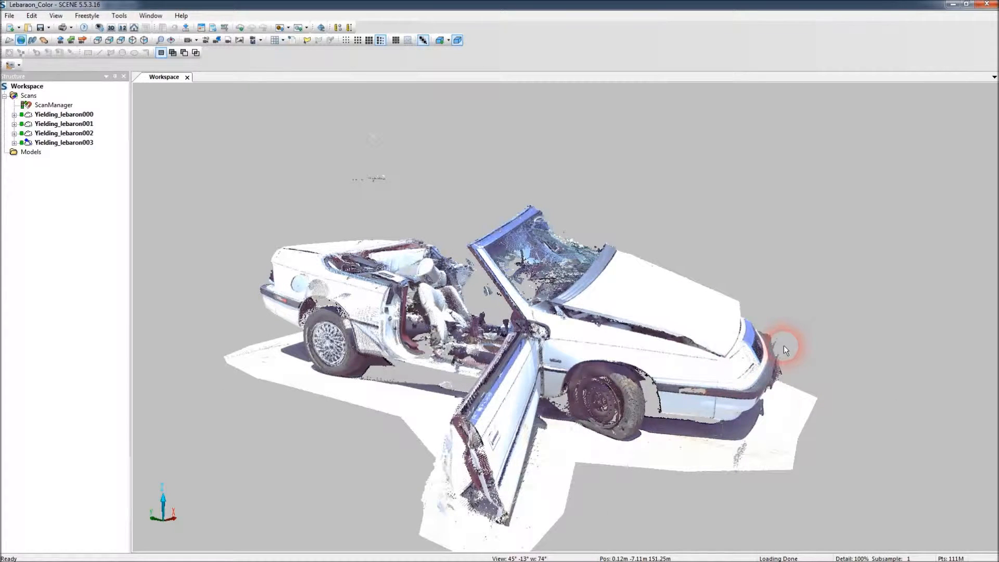
# Inspect the convertible's hood and front end up close, then its whole damaged side
pyautogui.moveTo(661, 395); pyautogui.dragTo(581, 363)
pyautogui.moveTo(580, 358); pyautogui.dragTo(600, 354, button='middle')
pyautogui.scroll(-3, 601, 354)
pyautogui.scroll(8, 600, 354)
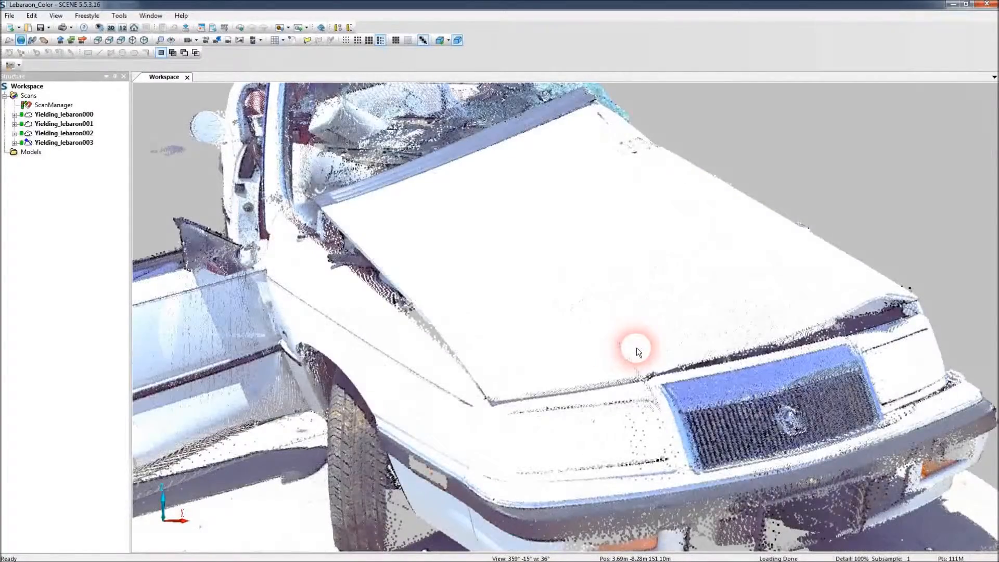
pyautogui.scroll(3, 637, 349)
pyautogui.moveTo(636, 348); pyautogui.dragTo(660, 354)
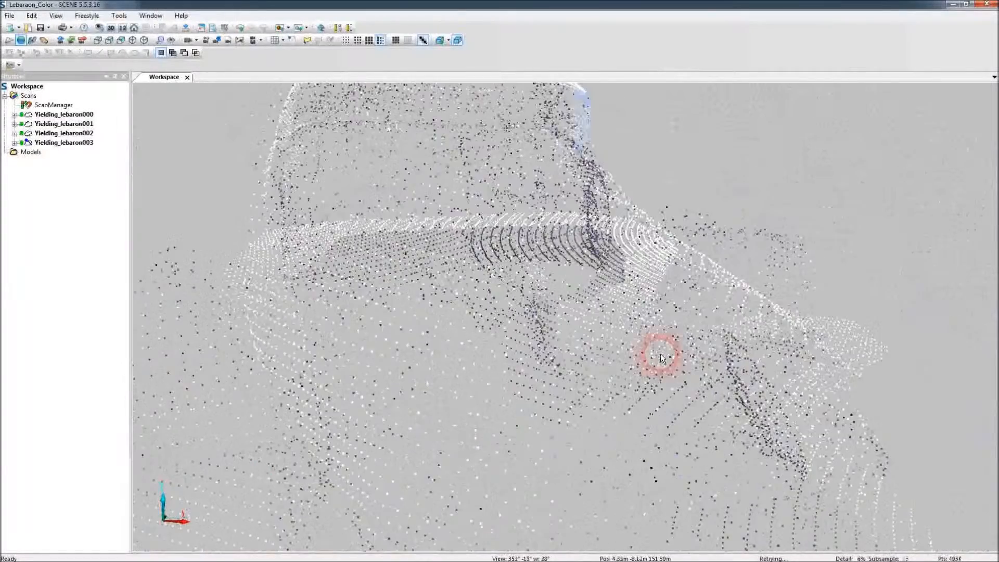
pyautogui.scroll(-6, 660, 354)
pyautogui.moveTo(670, 356); pyautogui.dragTo(601, 327)
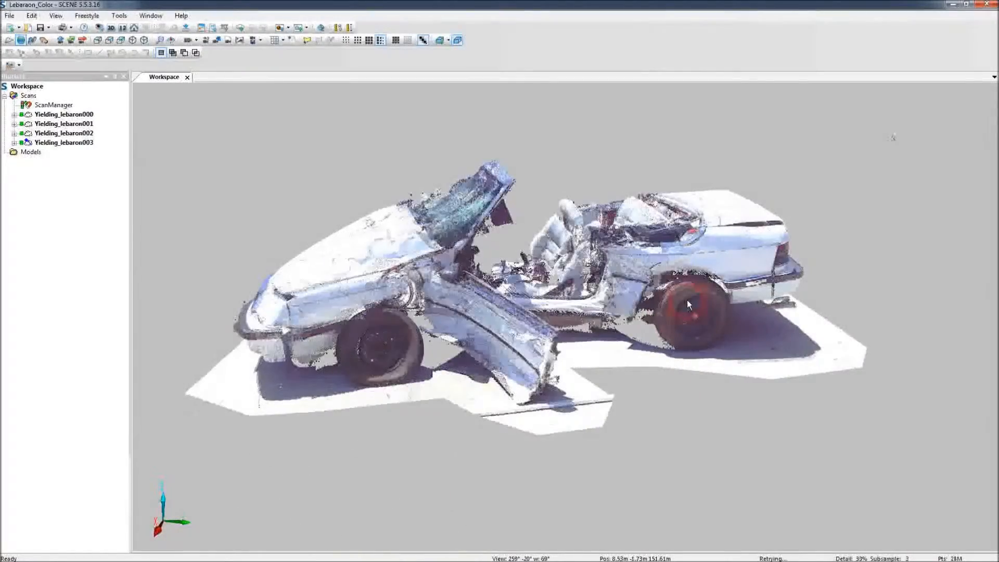
pyautogui.moveTo(728, 329); pyautogui.dragTo(498, 318)
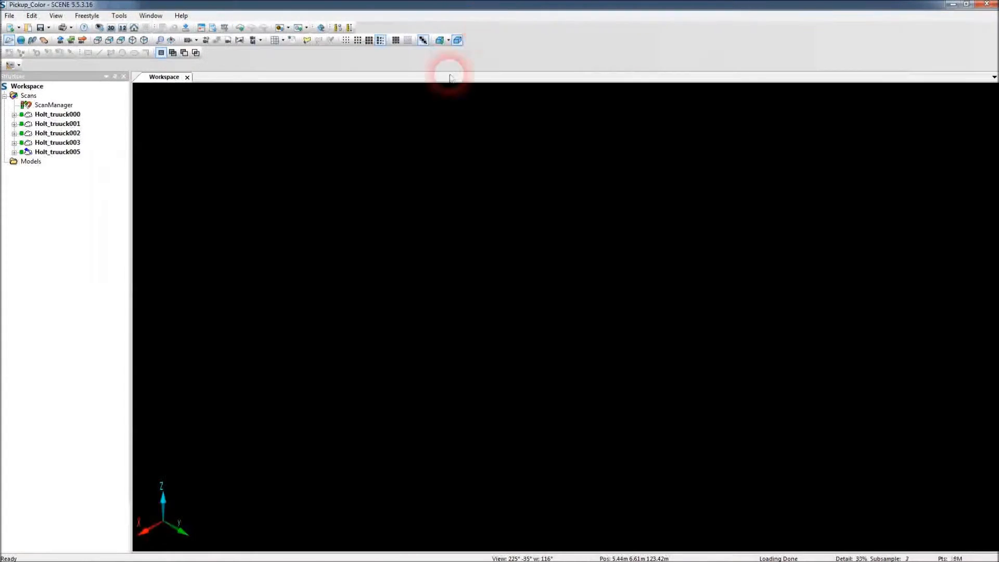
# Switch to the Pickup_Color project, fit the whole truck scan in view and examine its driver's side and tailgate
pyautogui.click(256, 124)
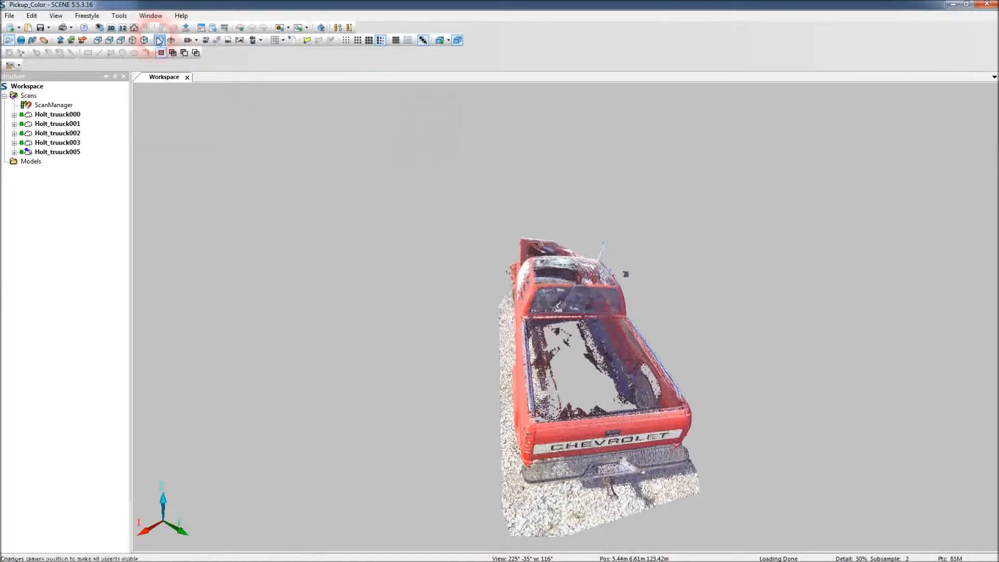
pyautogui.click(173, 52)
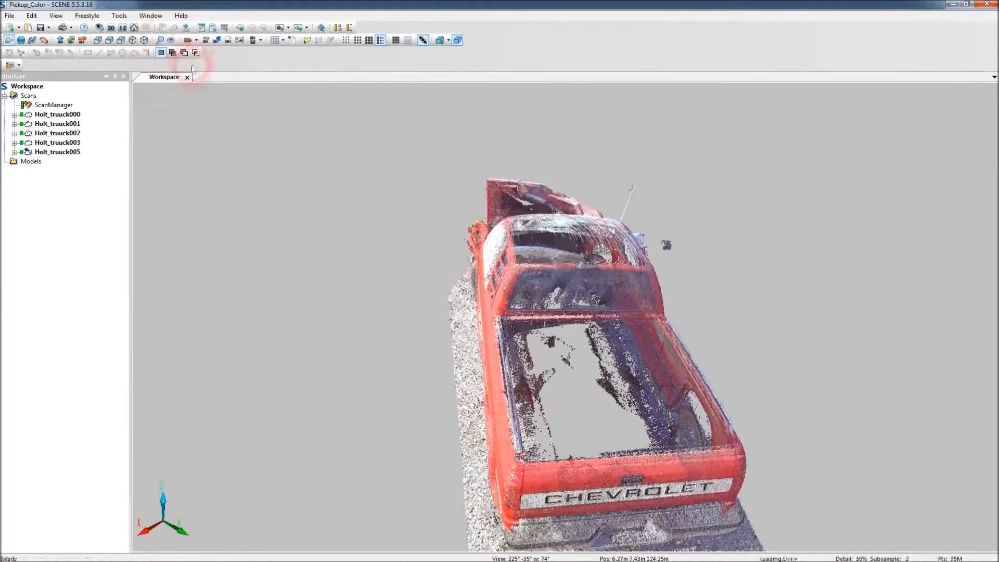
pyautogui.moveTo(520, 368); pyautogui.dragTo(631, 332)
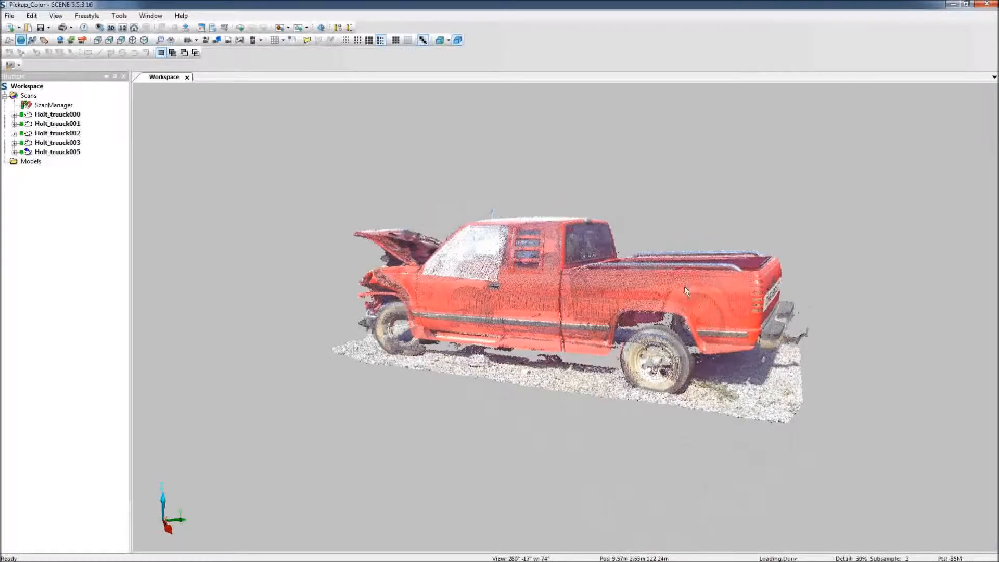
pyautogui.scroll(3, 610, 290)
pyautogui.scroll(3, 611, 294)
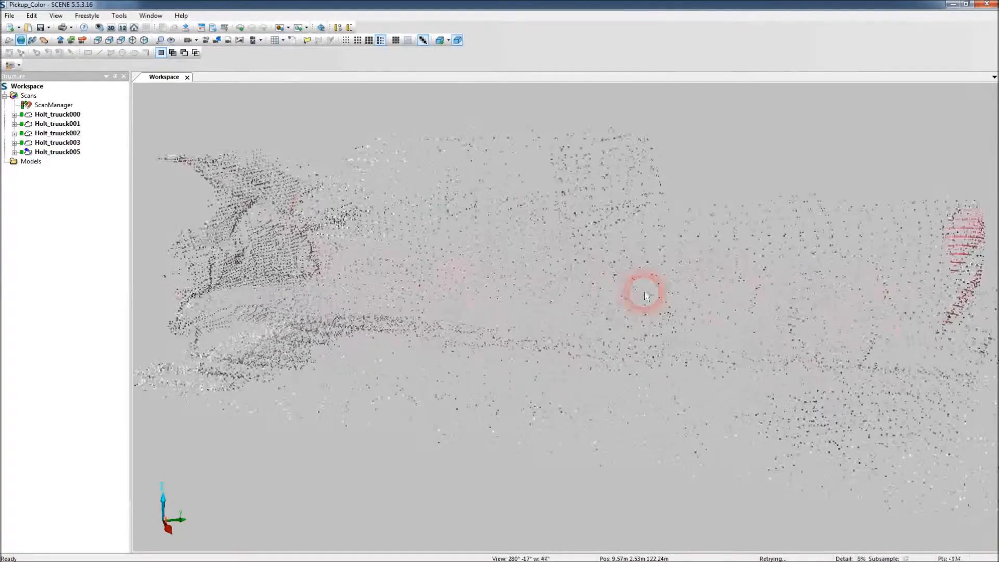
pyautogui.moveTo(645, 296); pyautogui.dragTo(713, 309)
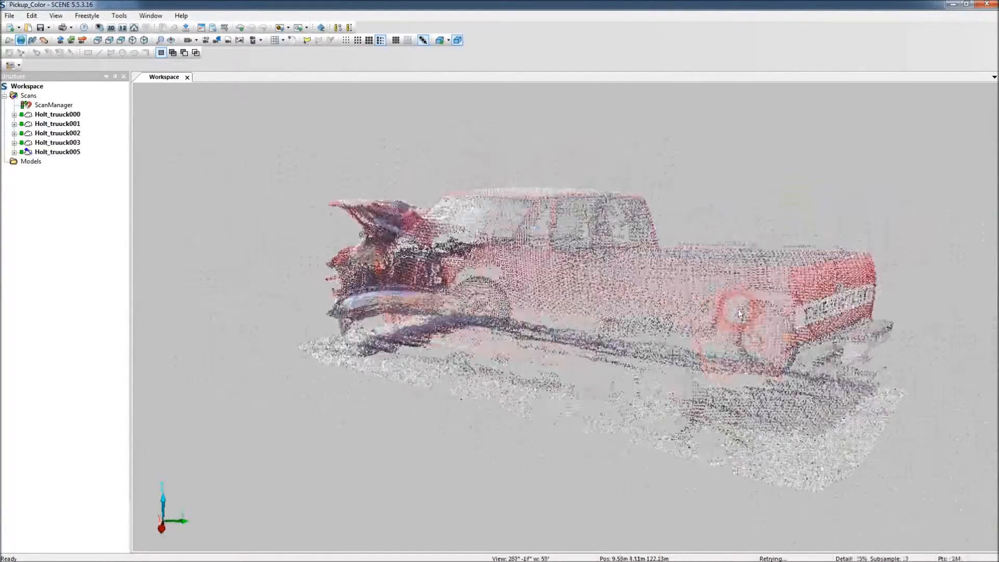
pyautogui.scroll(-1, 738, 296)
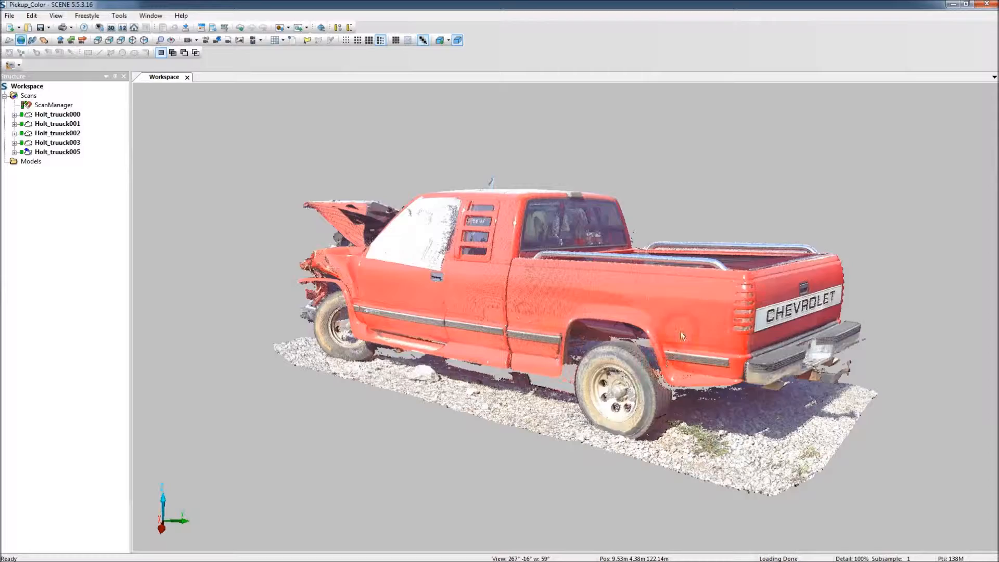
# Examine the pickup's point cloud from above, along the passenger side and at the crushed front end
pyautogui.moveTo(551, 267); pyautogui.dragTo(436, 348)
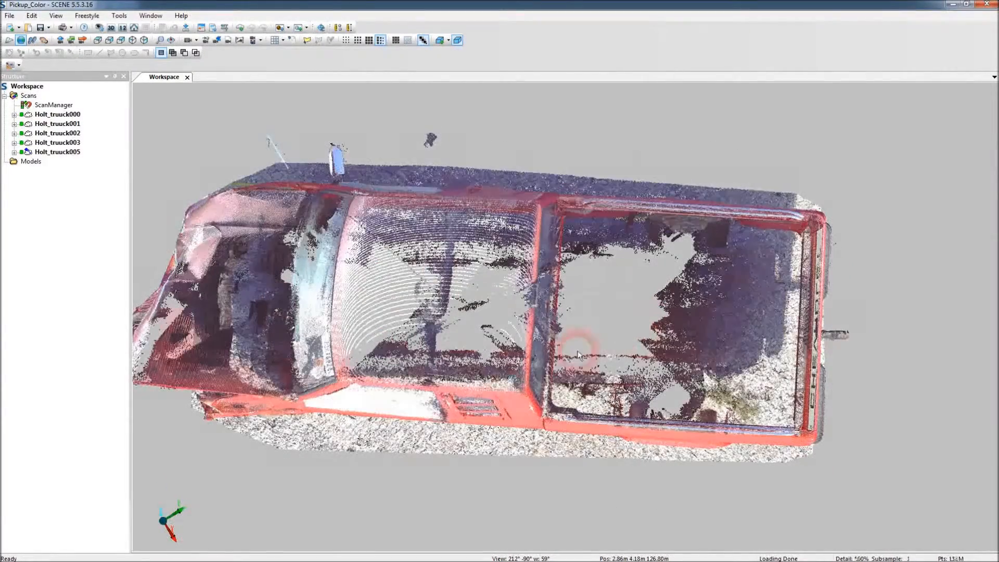
pyautogui.moveTo(536, 385); pyautogui.dragTo(521, 299)
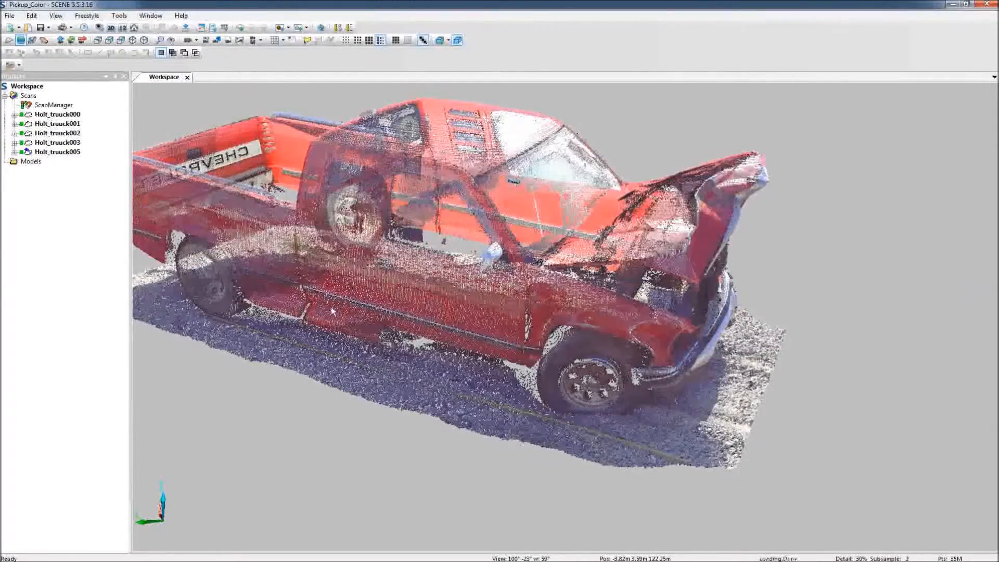
pyautogui.moveTo(398, 315); pyautogui.dragTo(482, 294)
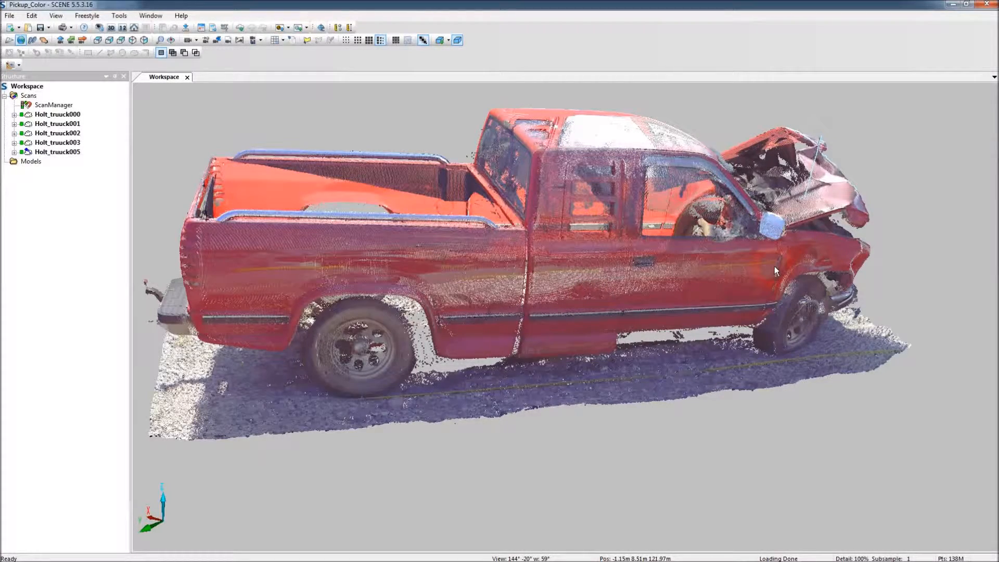
pyautogui.moveTo(731, 294); pyautogui.dragTo(633, 282)
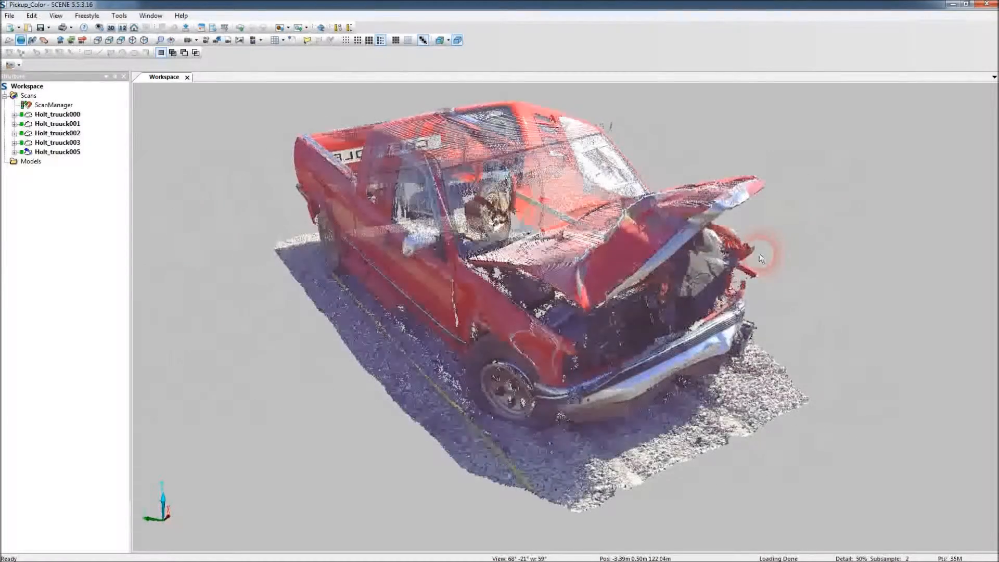
pyautogui.moveTo(762, 258); pyautogui.dragTo(670, 219)
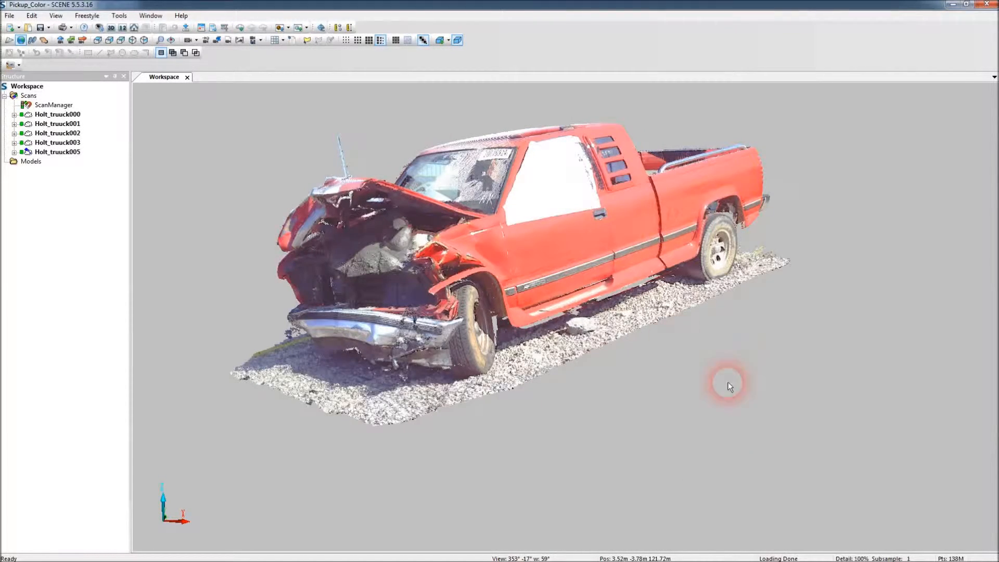
pyautogui.click(801, 453)
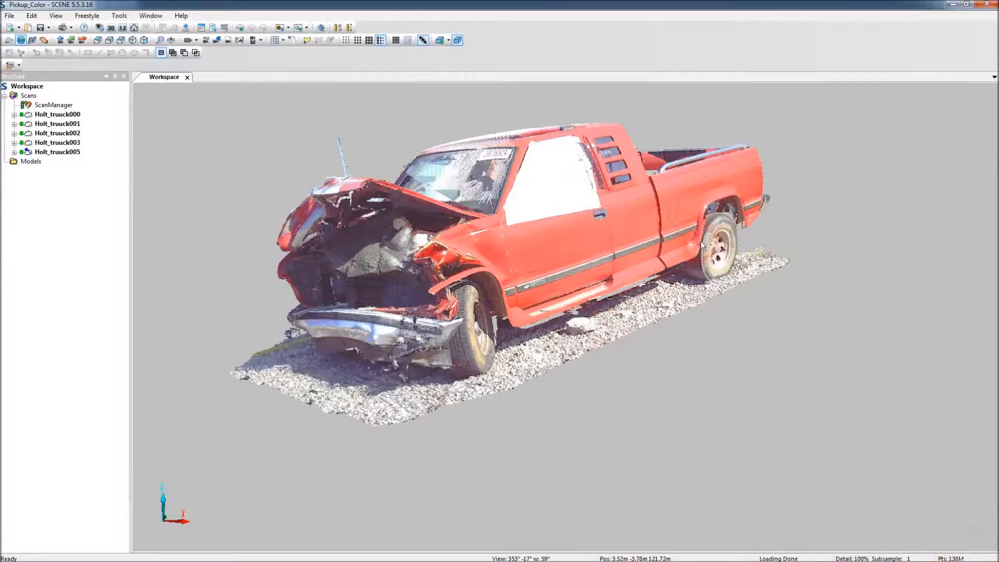
# Draw a polygon selection around the entire pickup and the gravel ground beneath it
pyautogui.moveTo(642, 223); pyautogui.dragTo(660, 264, button='middle')
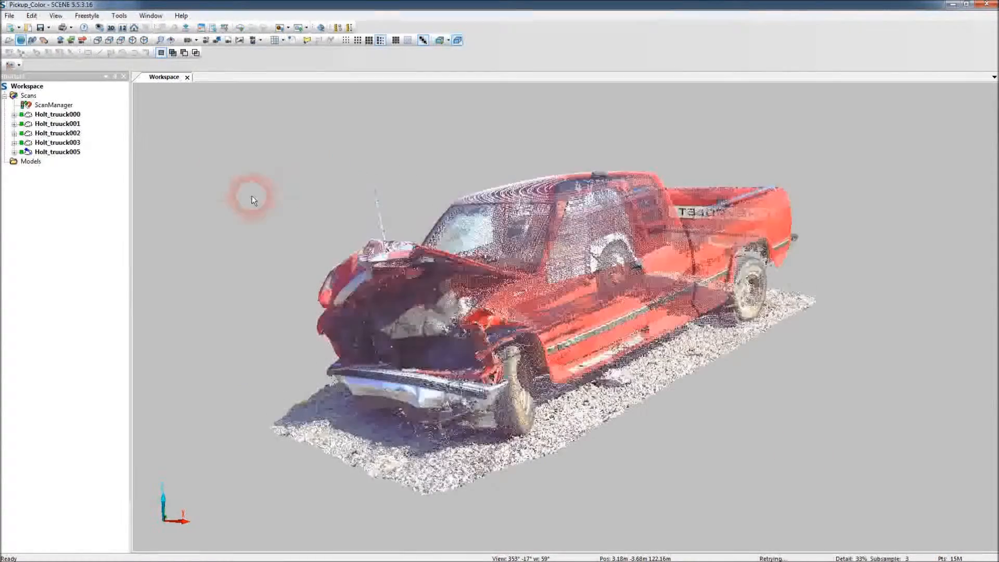
pyautogui.click(306, 41)
pyautogui.moveTo(232, 250)
pyautogui.mouseDown()
pyautogui.moveTo(233, 470)
pyautogui.moveTo(330, 512)
pyautogui.moveTo(577, 534)
pyautogui.moveTo(868, 381)
pyautogui.moveTo(874, 213)
pyautogui.moveTo(576, 127)
pyautogui.moveTo(360, 152)
pyautogui.mouseUp()
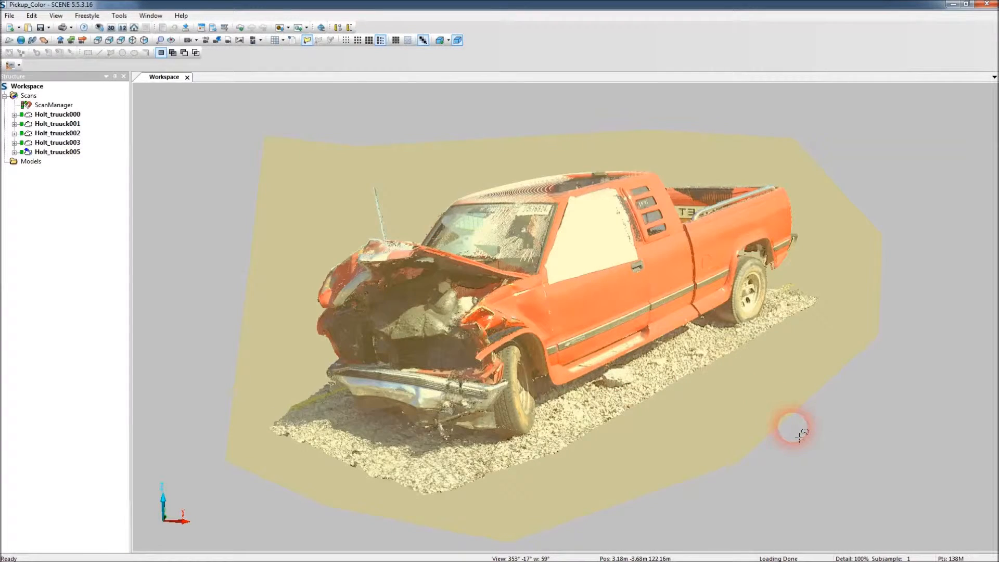
# Complete the polygon selection around the pickup and its surrounding gravel
pyautogui.rightClick(819, 424)
pyautogui.click(831, 428)
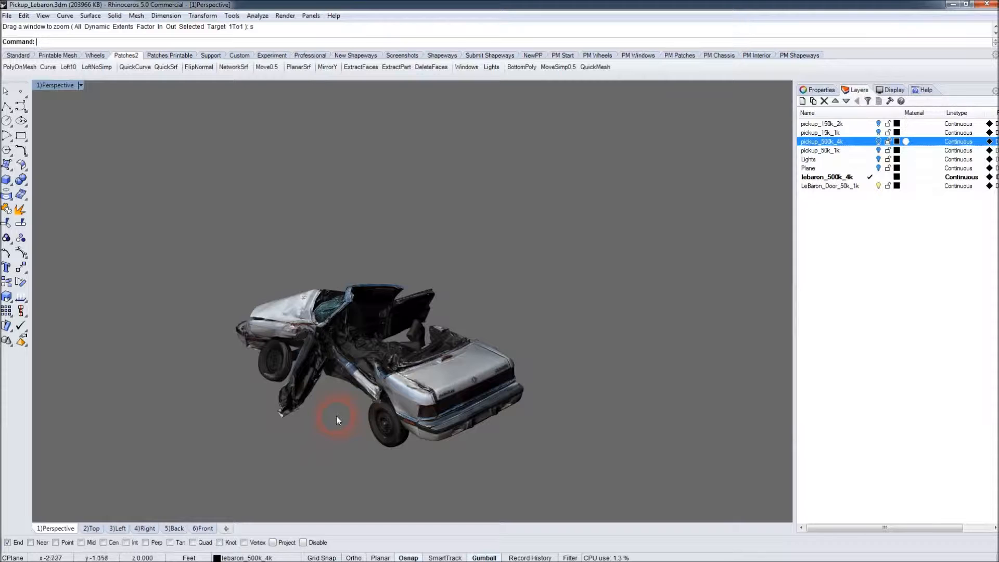
# Switch to Pickup_Lebaron.3dm in Rhinoceros and examine the convertible mesh's rear and the dented hood below the shattered windshield
pyautogui.moveTo(330, 420); pyautogui.dragTo(493, 415, button='right')
pyautogui.moveTo(576, 396); pyautogui.dragTo(573, 420, button='right')
pyautogui.scroll(12, 363, 433)
pyautogui.moveTo(371, 288); pyautogui.dragTo(380, 308, button='right')
pyautogui.scroll(-3, 472, 222)
pyautogui.moveTo(471, 222); pyautogui.dragTo(490, 280, button='right')
pyautogui.moveTo(551, 326); pyautogui.dragTo(512, 314, button='right')
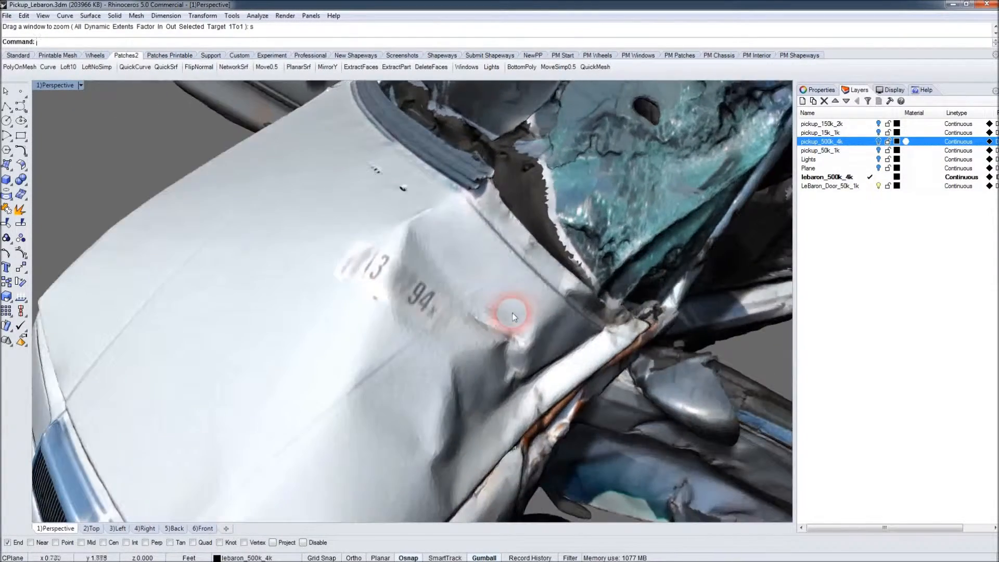
pyautogui.scroll(10, 557, 330)
pyautogui.scroll(-18, 558, 333)
# Examine the convertible mesh's open passenger door and interior, then the crushed front fender and wheel on the damaged side
pyautogui.moveTo(604, 370); pyautogui.dragTo(459, 342, button='right')
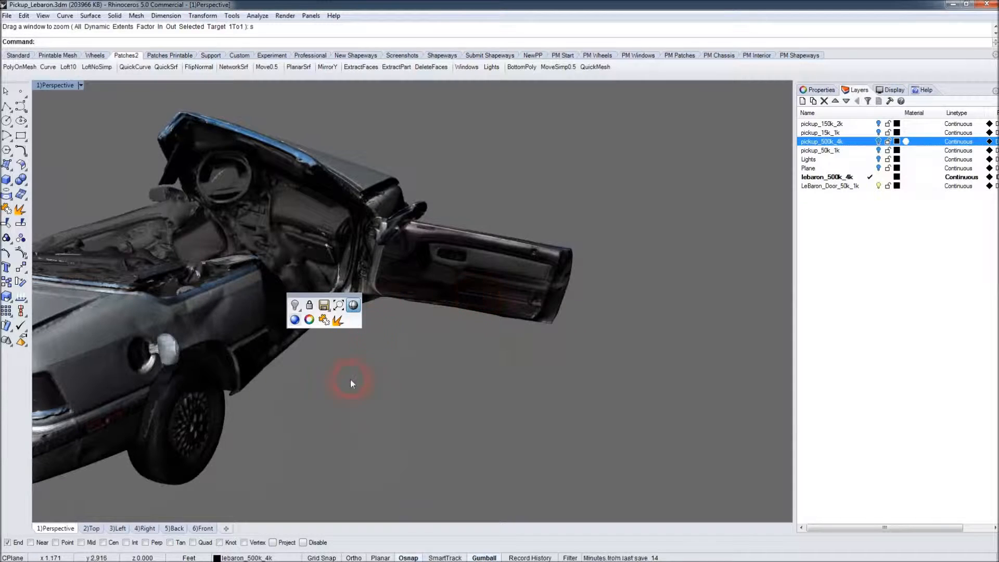
pyautogui.moveTo(295, 414); pyautogui.dragTo(411, 406, button='right')
pyautogui.moveTo(471, 388); pyautogui.dragTo(295, 313, button='right')
pyautogui.scroll(10, 295, 314)
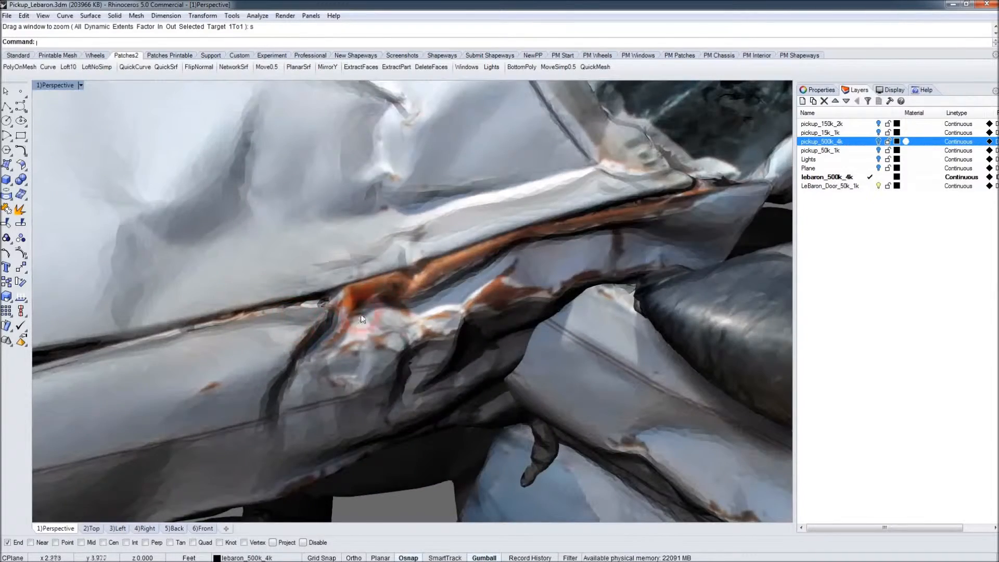
pyautogui.scroll(-10, 362, 319)
pyautogui.scroll(6, 459, 384)
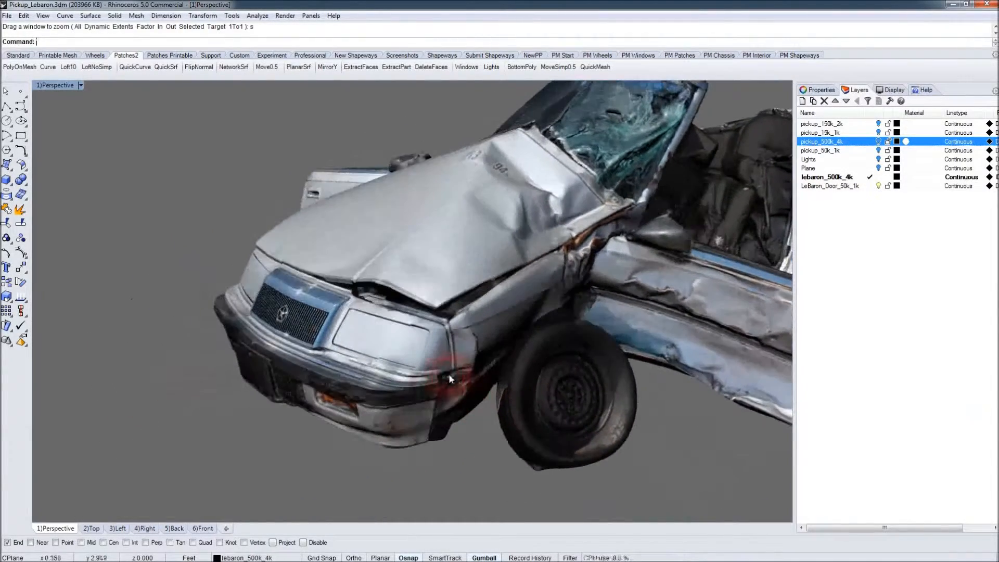
pyautogui.moveTo(482, 386); pyautogui.dragTo(495, 348, button='right')
pyautogui.scroll(8, 365, 297)
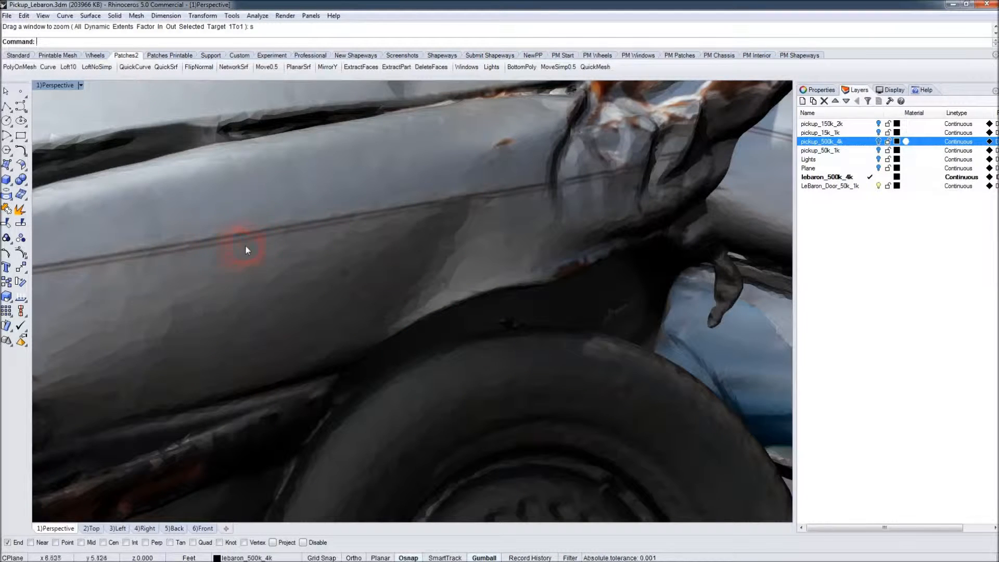
pyautogui.scroll(-12, 338, 273)
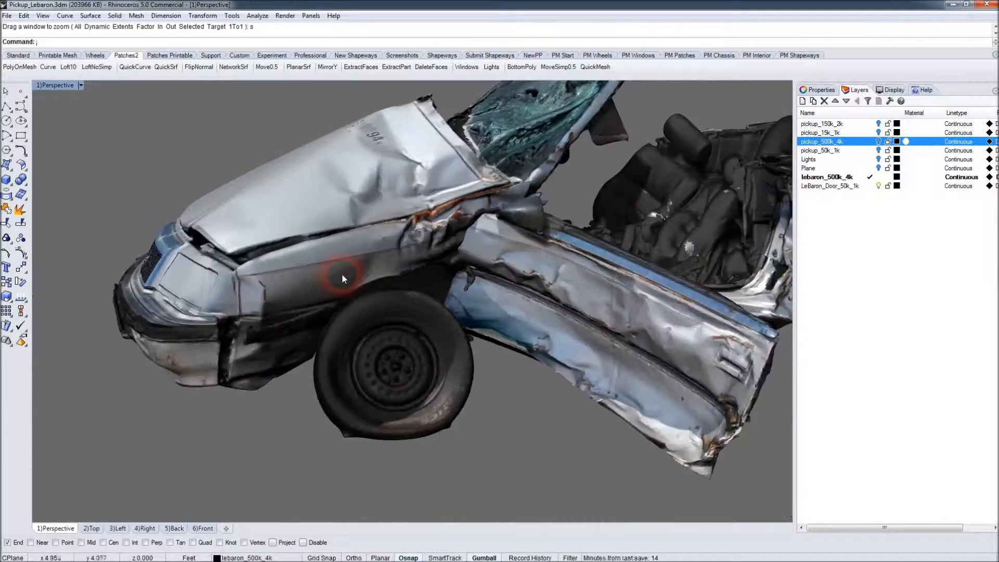
# Inspect the convertible's crushed rear quarter panel up close, then the whole damaged side with its displaced driver's door
pyautogui.keyDown('shift'); pyautogui.moveTo(501, 323); pyautogui.dragTo(331, 332, button='right'); pyautogui.keyUp('shift')
pyautogui.scroll(4, 447, 311)
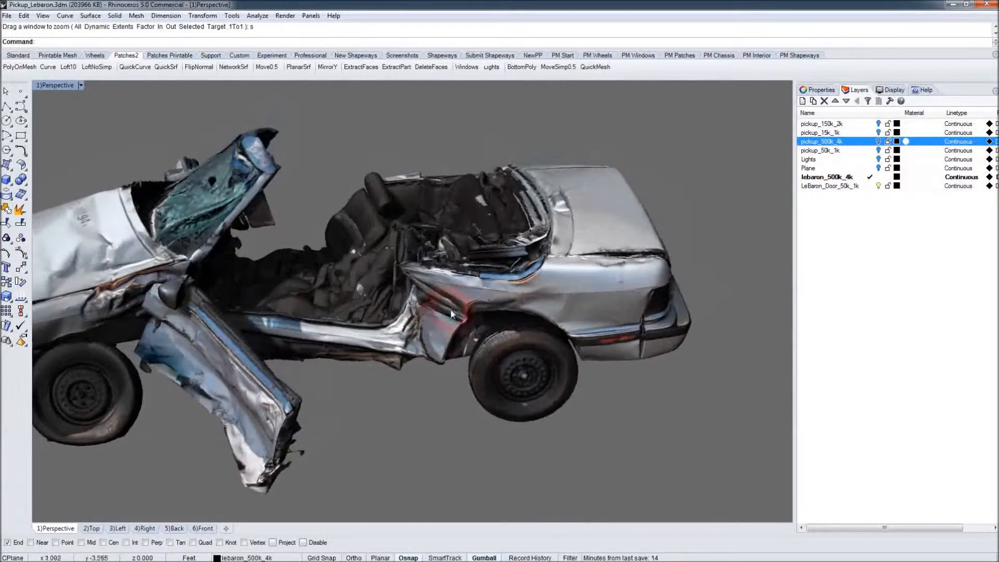
pyautogui.scroll(5, 529, 287)
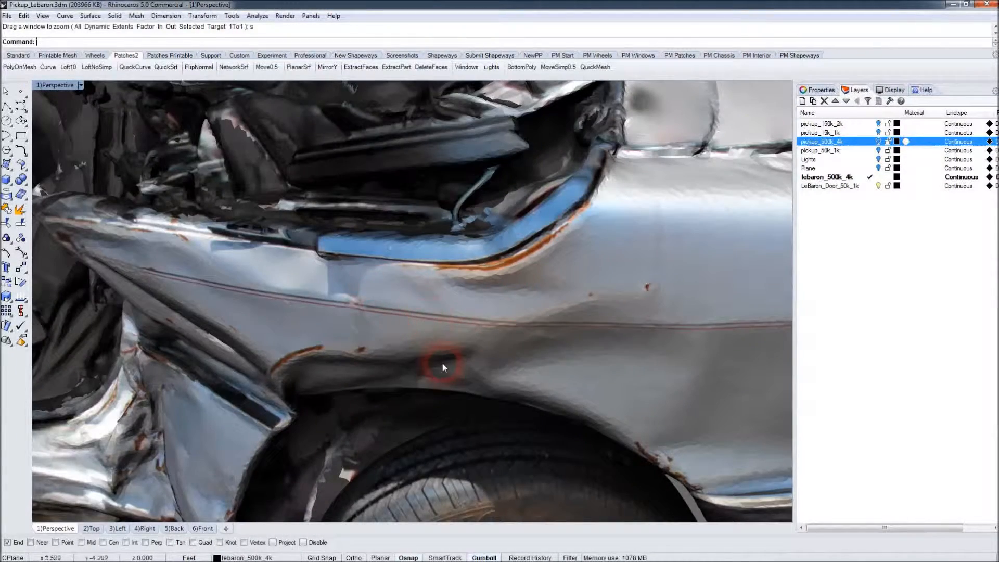
pyautogui.scroll(-8, 443, 367)
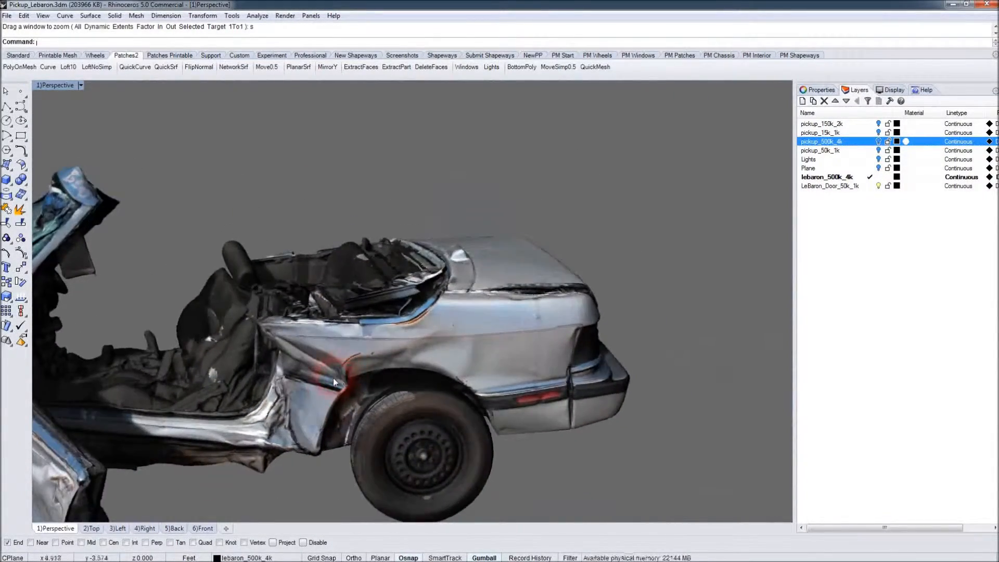
pyautogui.scroll(-6, 334, 383)
pyautogui.moveTo(290, 405); pyautogui.dragTo(265, 436, button='right')
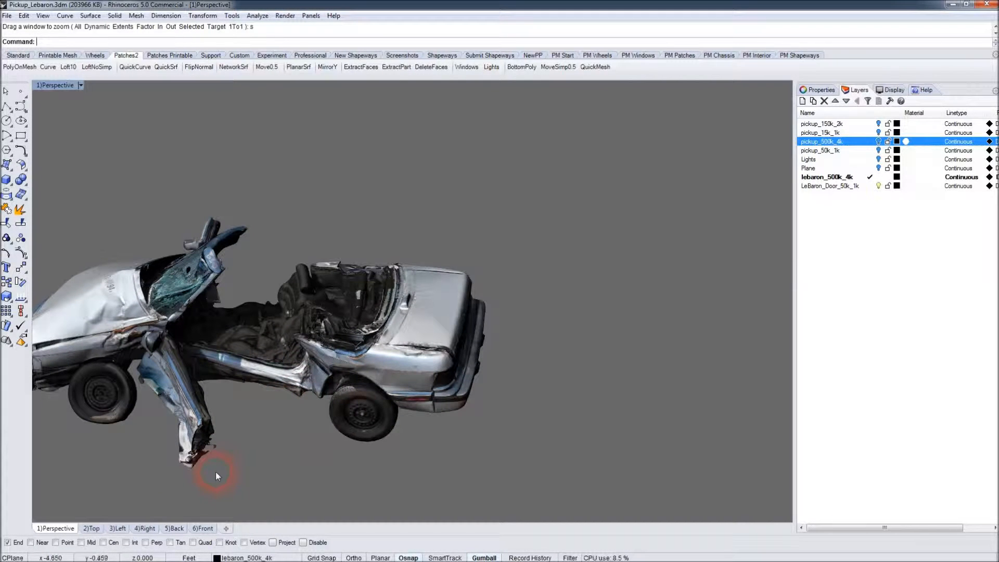
# In the top view, rotate the driver's door mesh roughly parallel to the car and move it into the door opening
pyautogui.click(195, 413)
pyautogui.moveTo(280, 435); pyautogui.dragTo(493, 392, button='right')
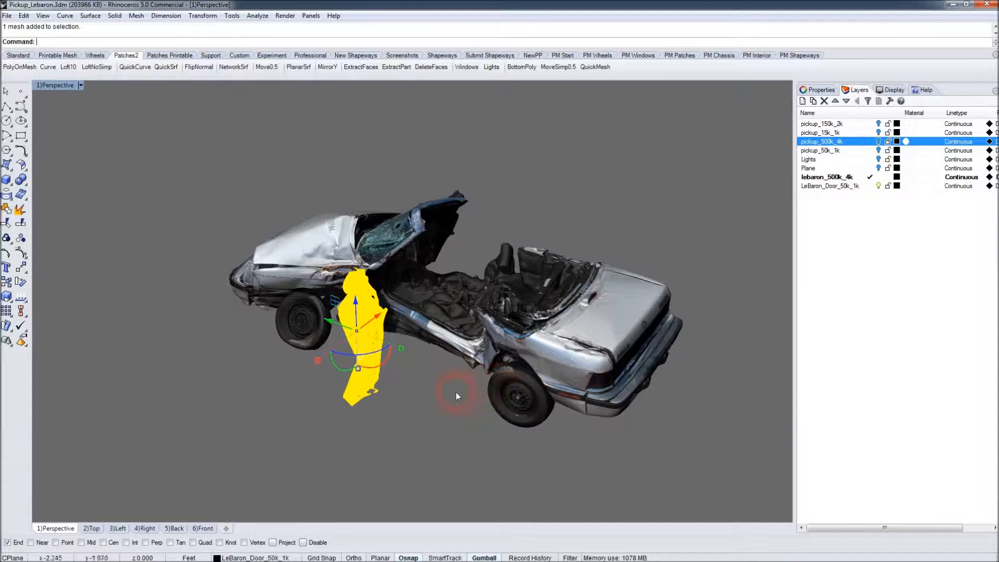
pyautogui.click(97, 528)
pyautogui.scroll(5, 598, 321)
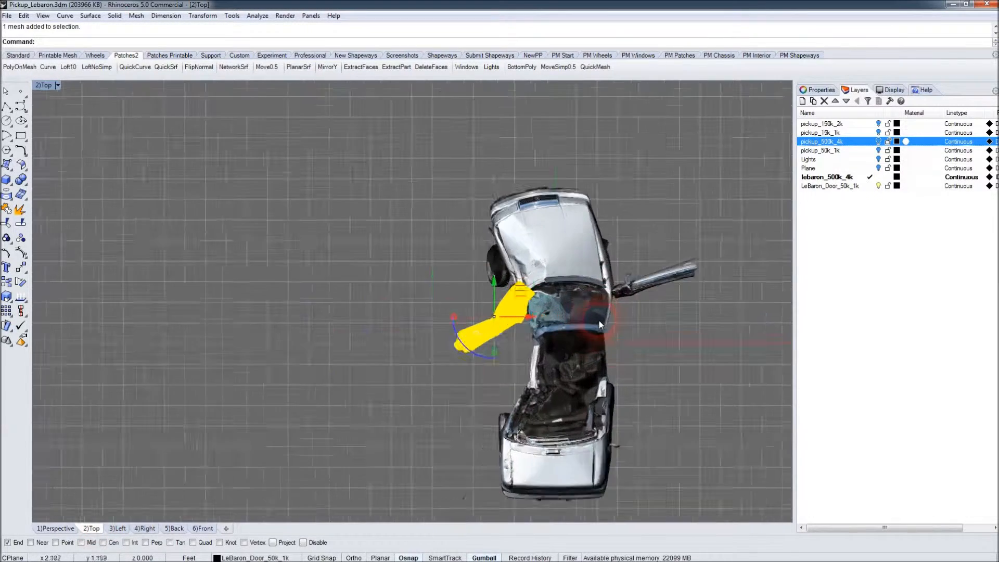
pyautogui.moveTo(390, 353); pyautogui.dragTo(427, 351)
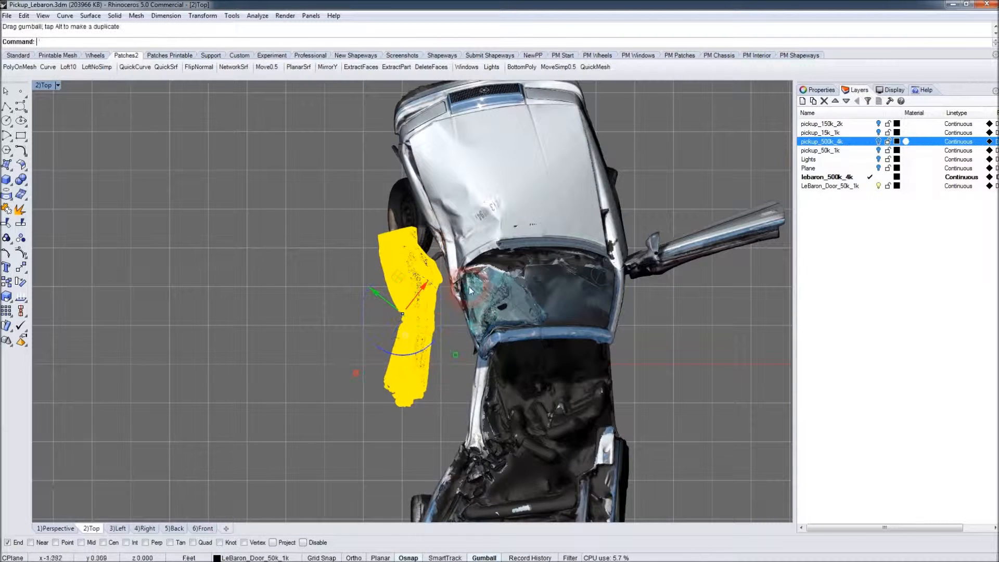
pyautogui.moveTo(401, 275); pyautogui.dragTo(476, 316)
pyautogui.moveTo(487, 395); pyautogui.dragTo(484, 390)
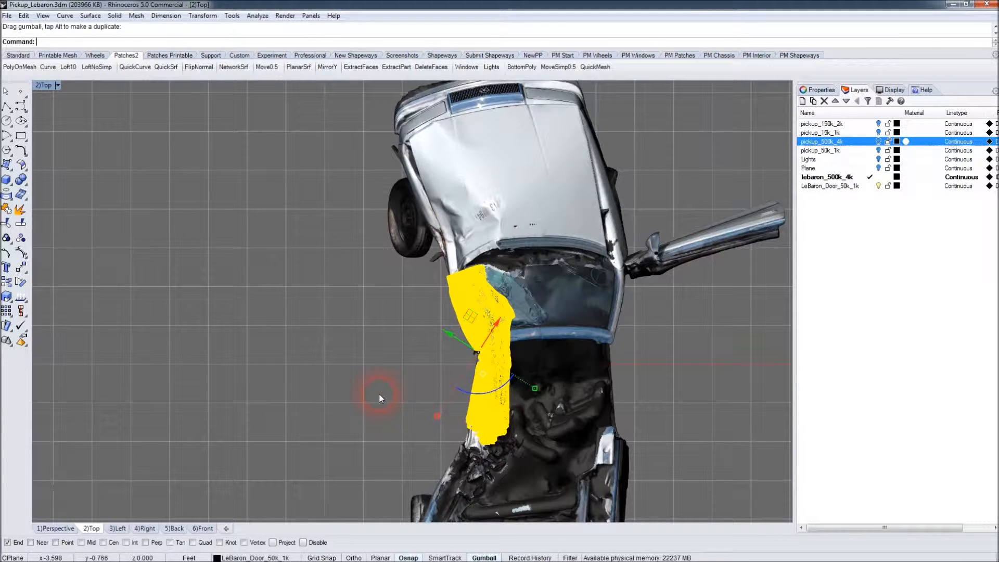
pyautogui.click(378, 397)
# In the left view, rotate the driver's door level and move it to fit between the front fender and rear quarter panel
pyautogui.click(138, 530)
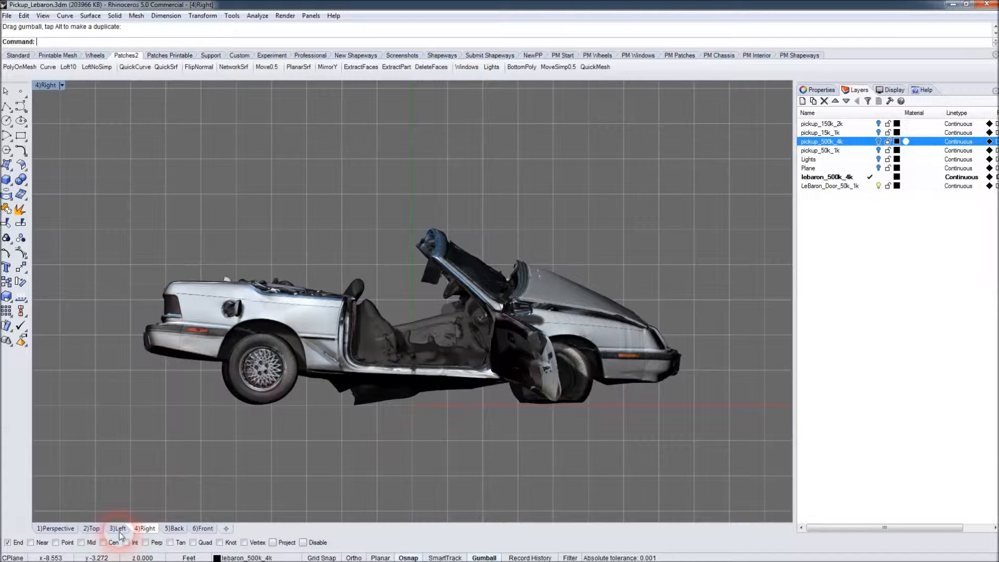
pyautogui.click(118, 529)
pyautogui.click(426, 348)
pyautogui.scroll(5, 429, 346)
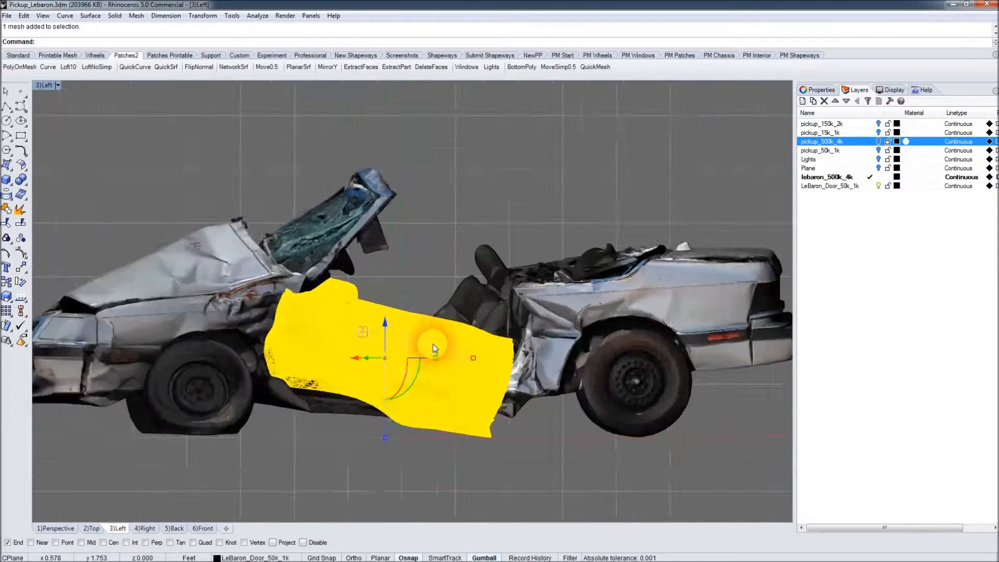
pyautogui.moveTo(360, 334); pyautogui.dragTo(391, 336)
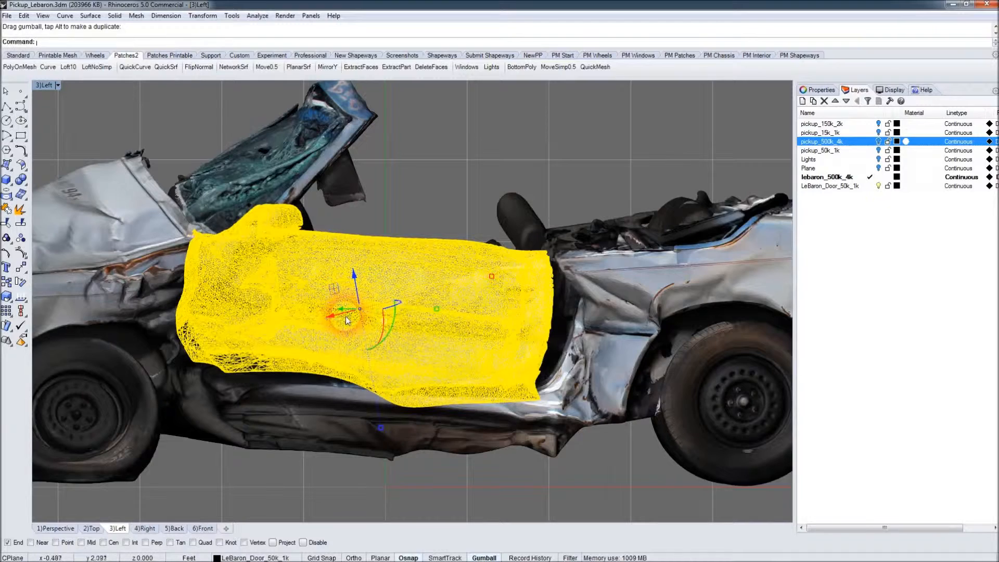
pyautogui.moveTo(336, 292); pyautogui.dragTo(357, 307)
pyautogui.click(351, 473)
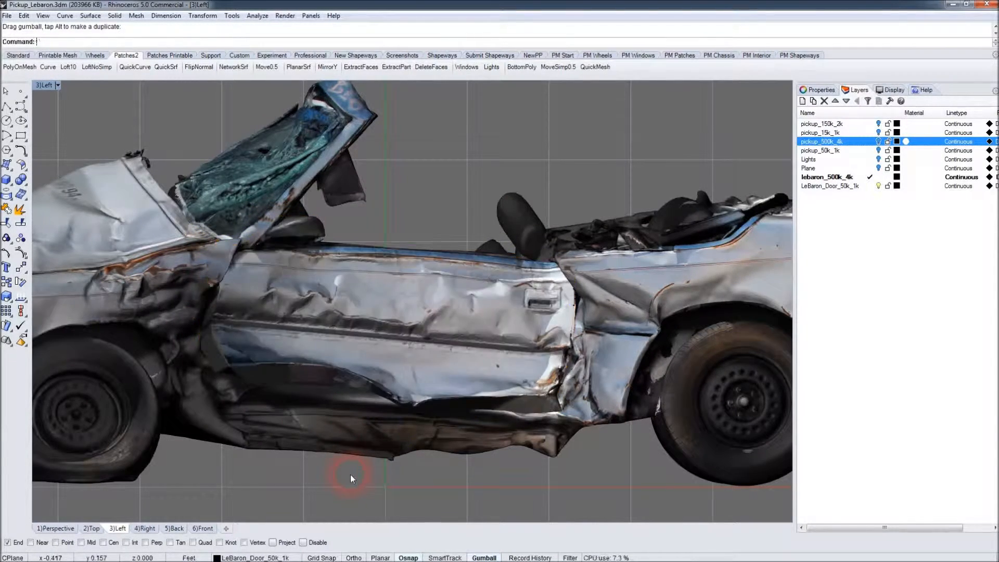
# Reset the door's gumball in the perspective view and tilt the door about its long axis to match the car's side
pyautogui.click(55, 528)
pyautogui.moveTo(408, 404); pyautogui.dragTo(455, 329, button='right')
pyautogui.click(455, 330)
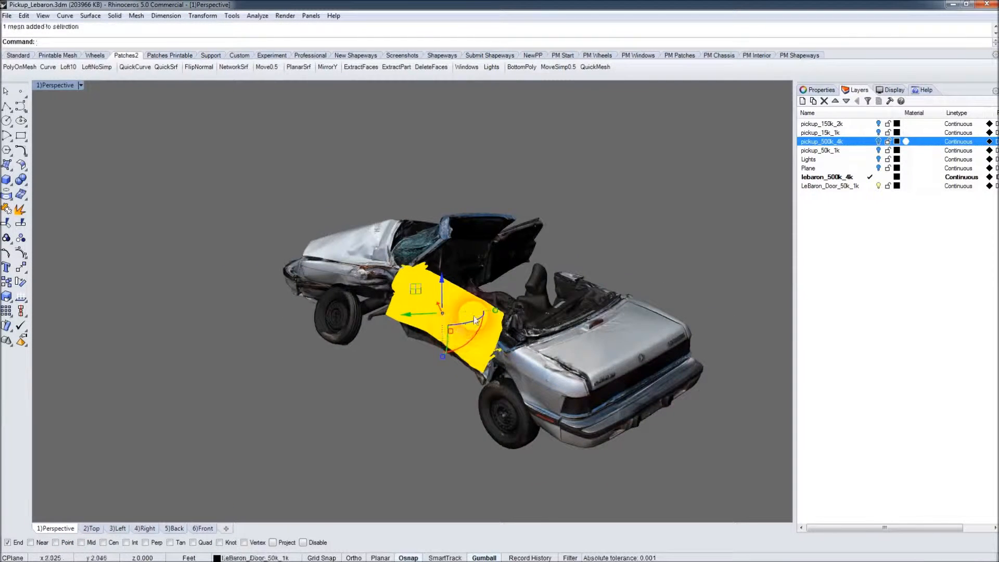
pyautogui.scroll(2, 463, 334)
pyautogui.click(450, 331)
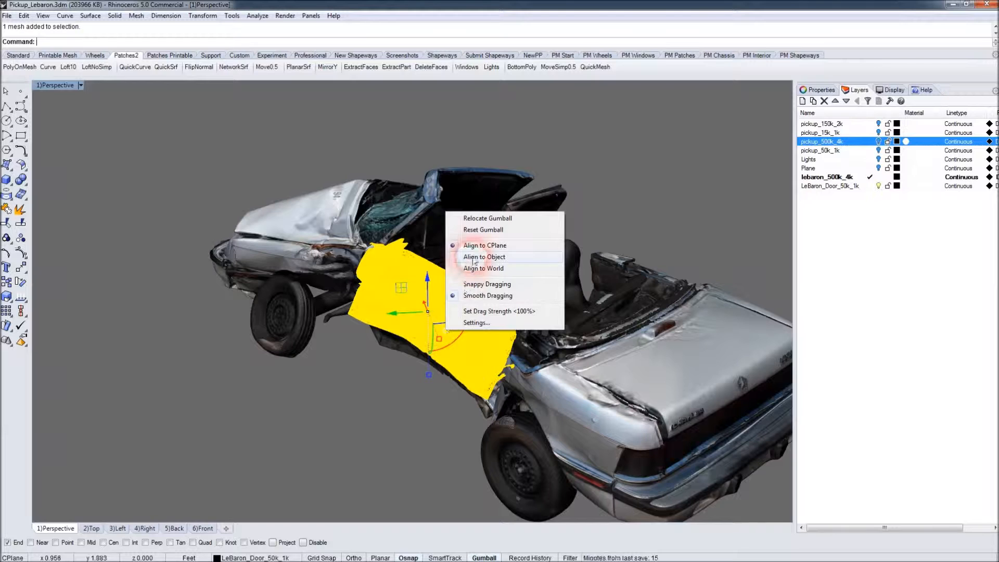
pyautogui.click(488, 230)
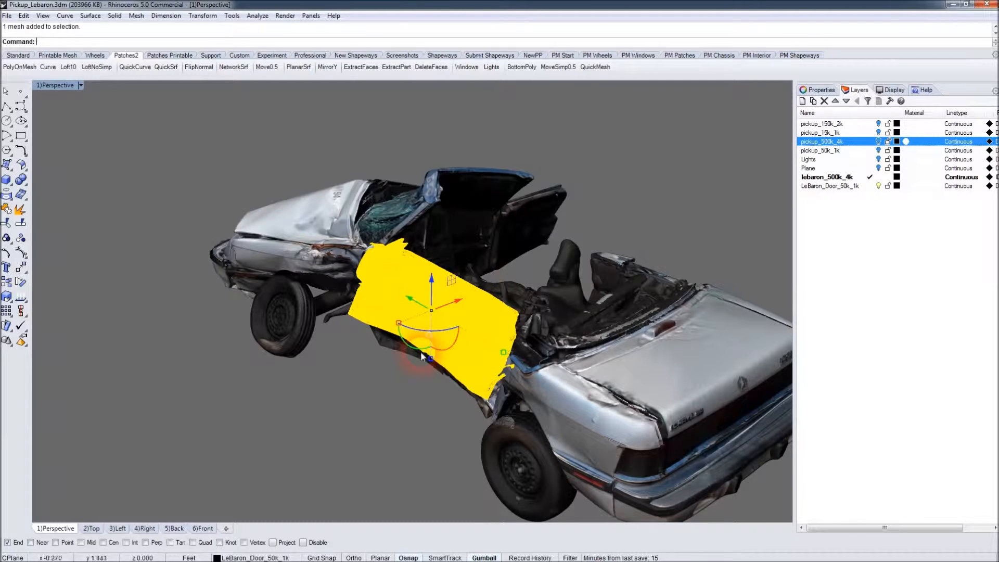
pyautogui.moveTo(411, 352); pyautogui.dragTo(450, 292)
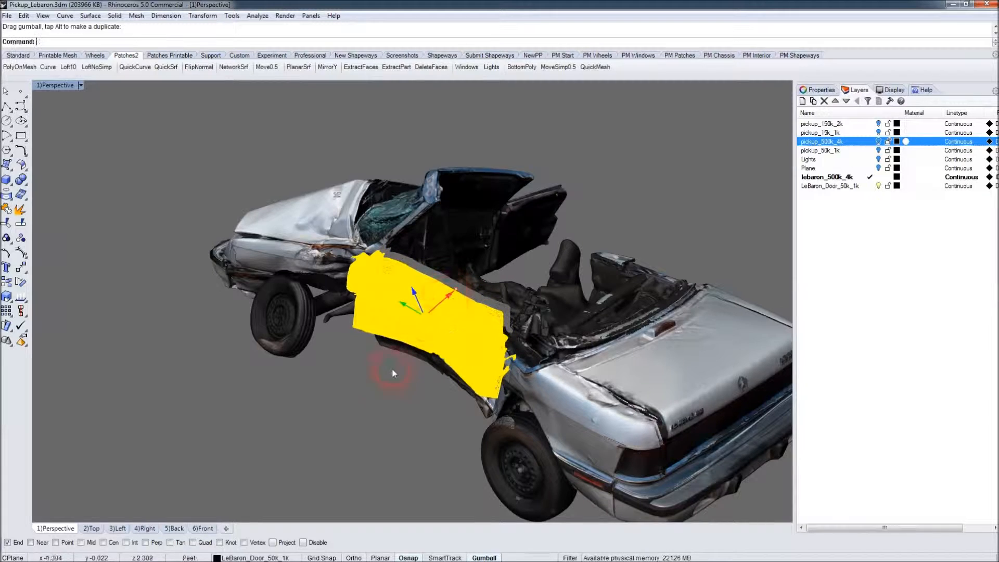
pyautogui.click(362, 418)
# Check the door's fit from above, then fine-tune its position and rotation against the car body in the top view
pyautogui.moveTo(378, 427); pyautogui.dragTo(361, 384, button='right')
pyautogui.click(401, 349)
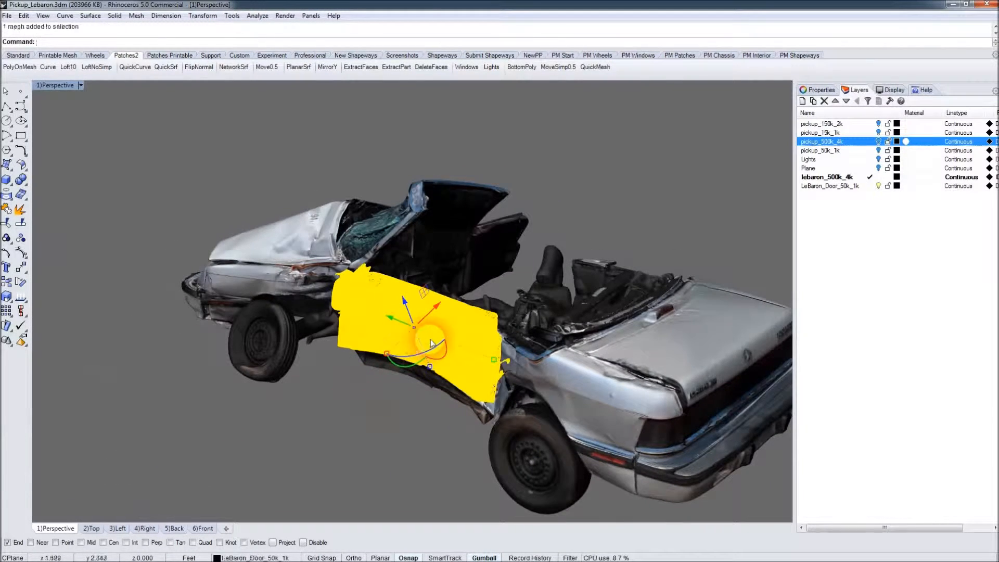
pyautogui.scroll(6, 433, 353)
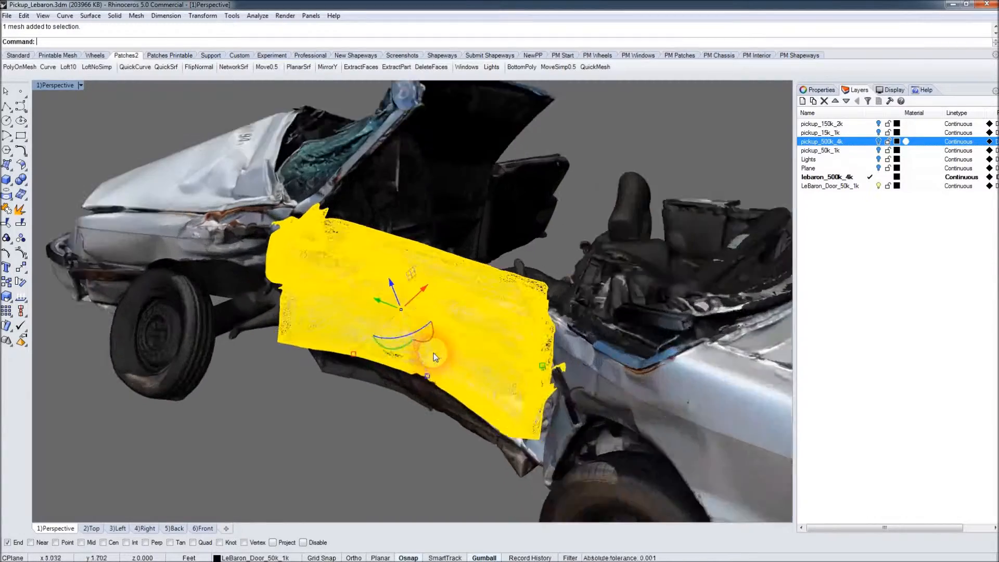
pyautogui.moveTo(437, 352); pyautogui.dragTo(410, 390, button='right')
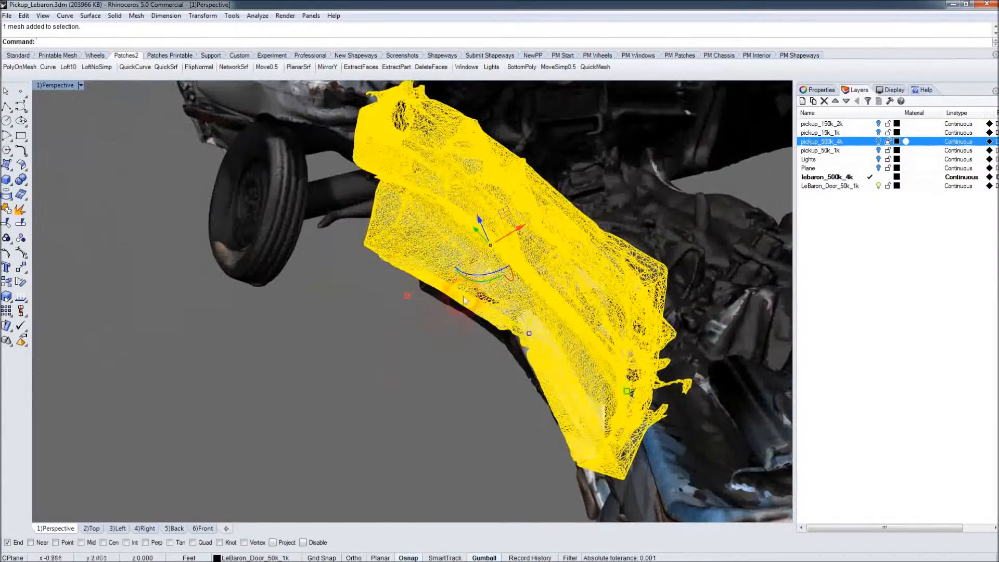
pyautogui.moveTo(490, 277); pyautogui.dragTo(465, 272, button='right')
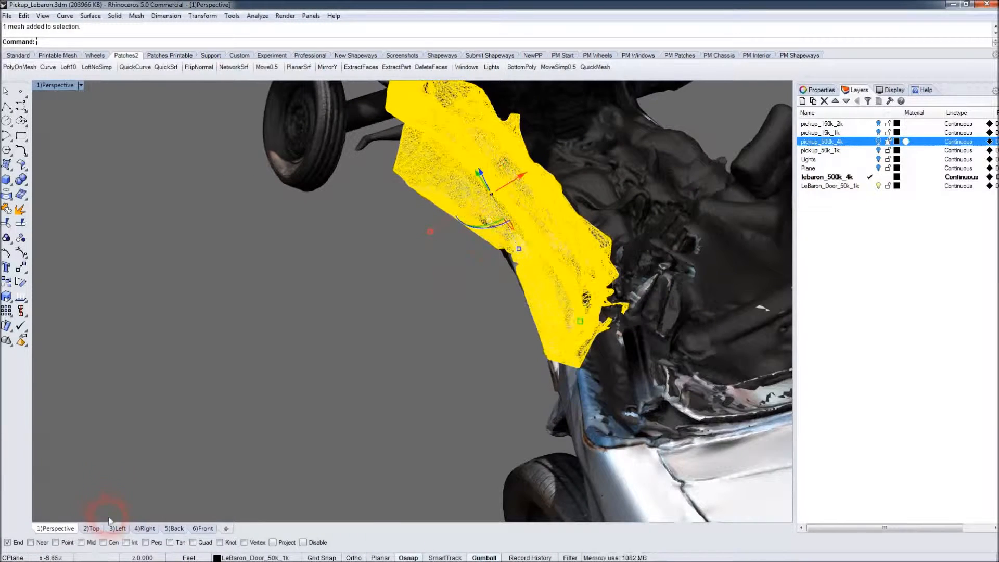
pyautogui.click(91, 528)
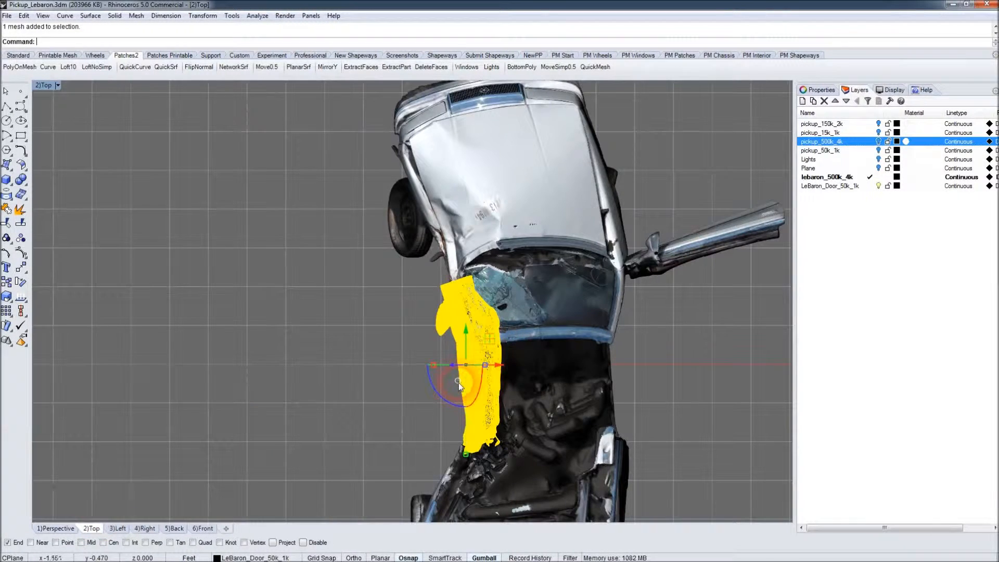
pyautogui.click(458, 383)
pyautogui.click(491, 282)
pyautogui.moveTo(456, 408); pyautogui.dragTo(506, 366)
pyautogui.click(375, 389)
pyautogui.click(142, 501)
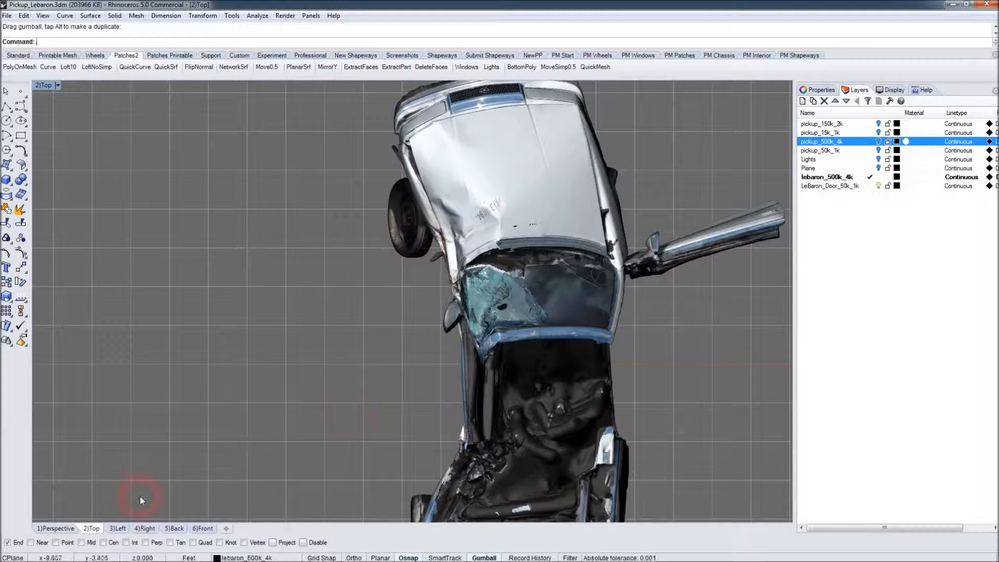
# Examine the convertible with its repositioned driver's door from the damaged side, the front corner and the rear
pyautogui.click(73, 530)
pyautogui.moveTo(413, 408); pyautogui.dragTo(473, 365, button='right')
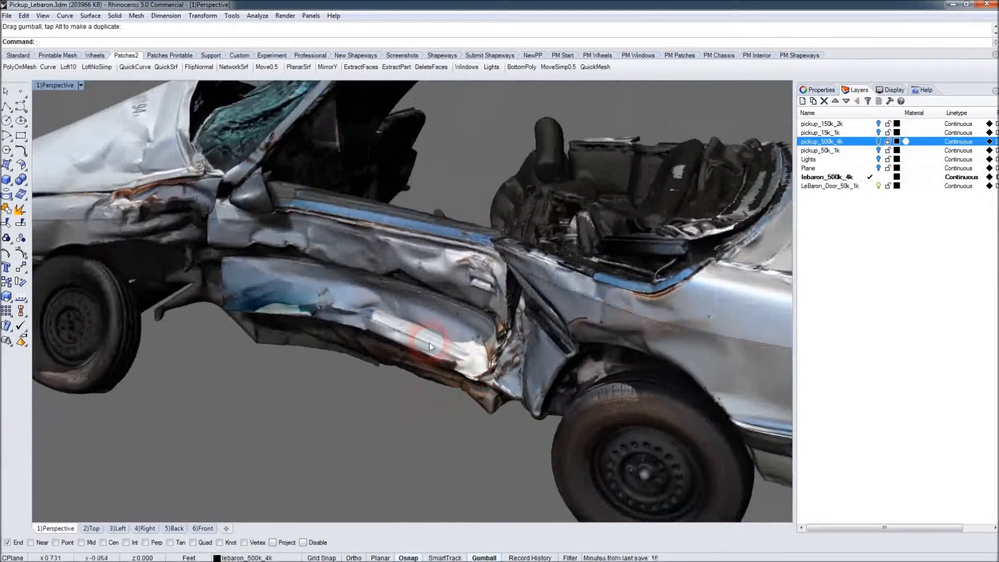
pyautogui.scroll(-6, 429, 341)
pyautogui.moveTo(401, 375); pyautogui.dragTo(498, 357, button='right')
pyautogui.moveTo(506, 333); pyautogui.dragTo(510, 375, button='right')
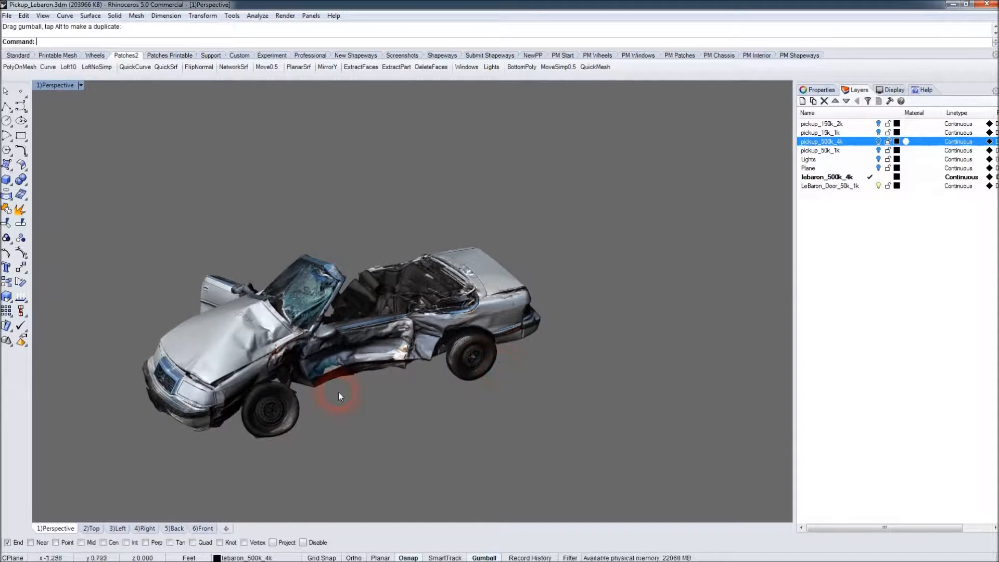
pyautogui.keyDown('shift'); pyautogui.moveTo(337, 392); pyautogui.dragTo(441, 368, button='right'); pyautogui.keyUp('shift')
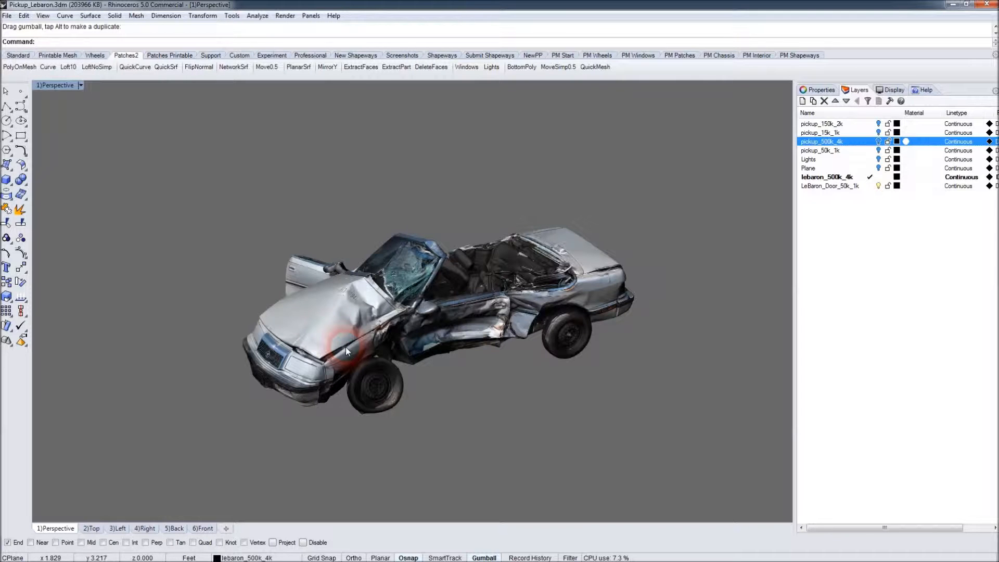
pyautogui.click(512, 369)
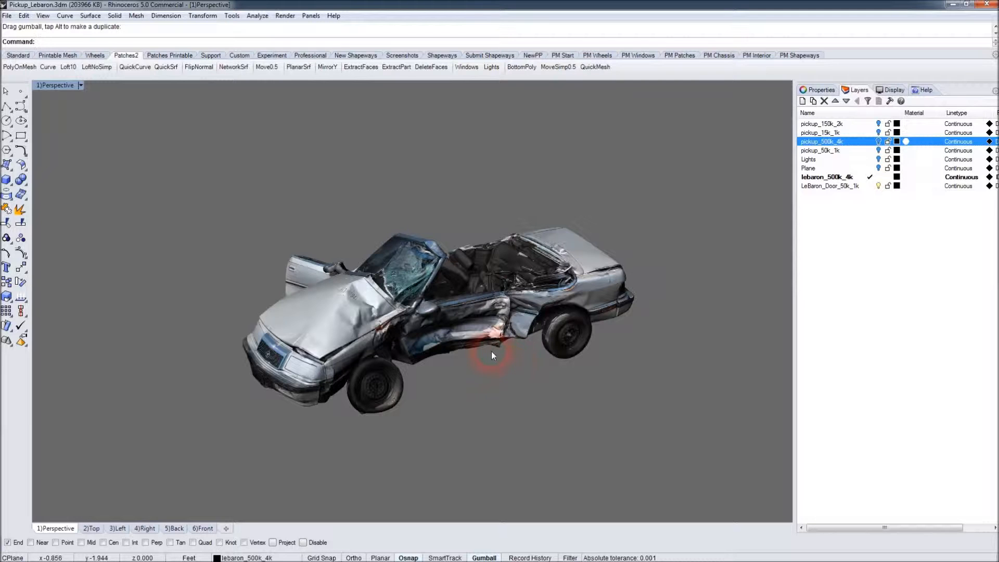
pyautogui.click(431, 346)
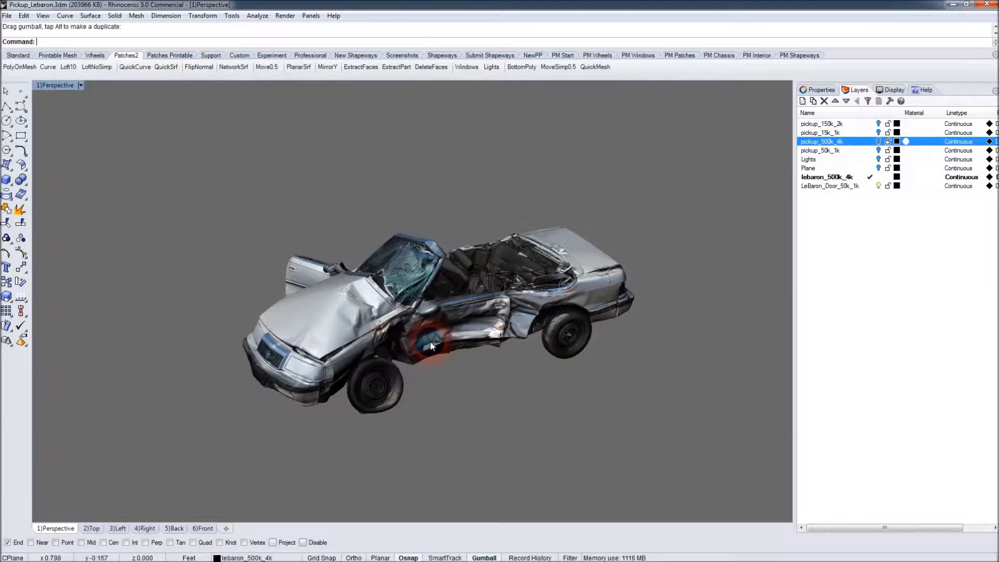
pyautogui.moveTo(565, 337); pyautogui.dragTo(523, 339, button='right')
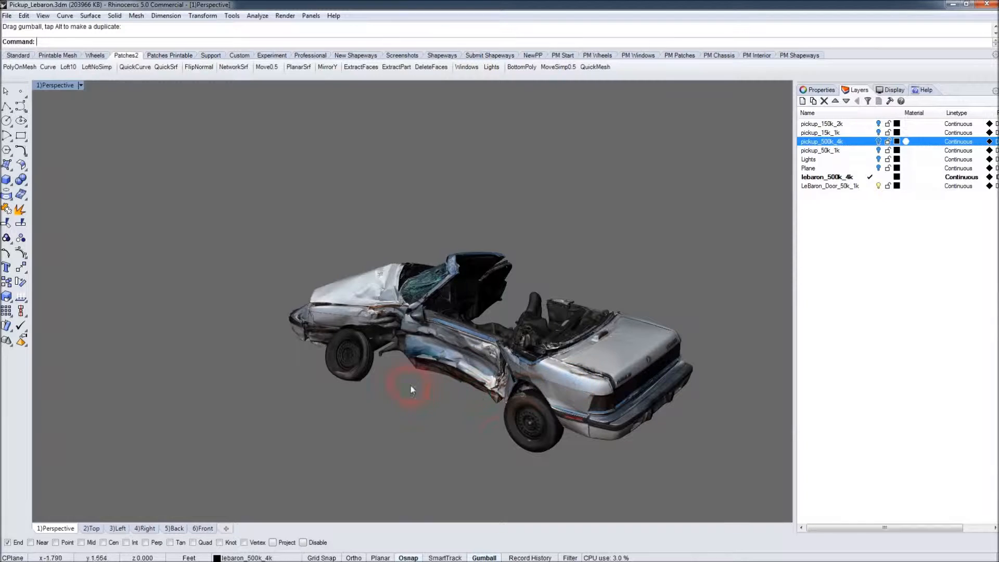
# Make pickup_150k_2k the current layer and hide the lebaron_500k_4k and LeBaron_Door_50k_1k layers
pyautogui.moveTo(422, 406); pyautogui.dragTo(535, 404, button='right')
pyautogui.moveTo(424, 388); pyautogui.dragTo(485, 407, button='right')
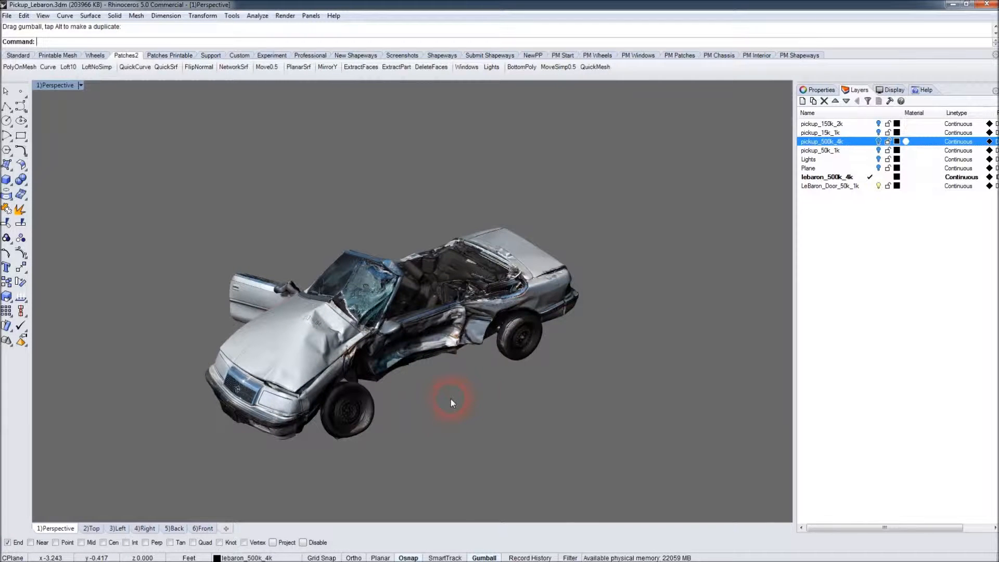
pyautogui.moveTo(535, 364); pyautogui.dragTo(482, 407, button='right')
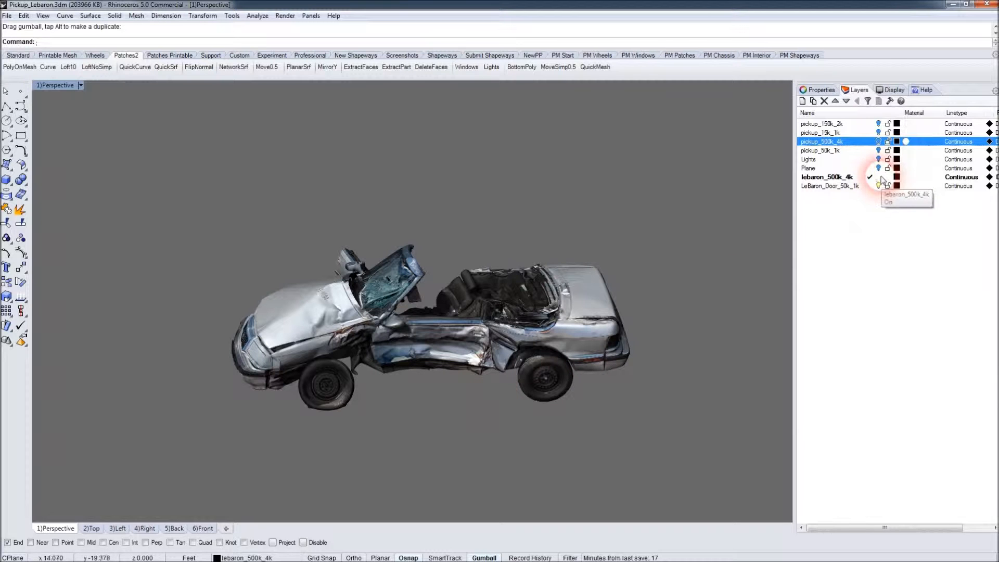
pyautogui.click(874, 124)
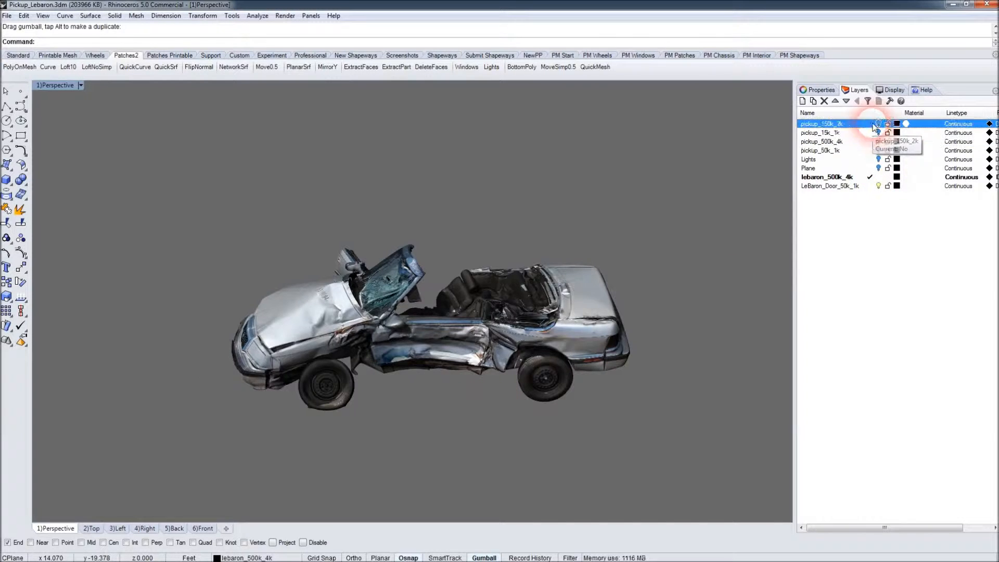
pyautogui.click(872, 124)
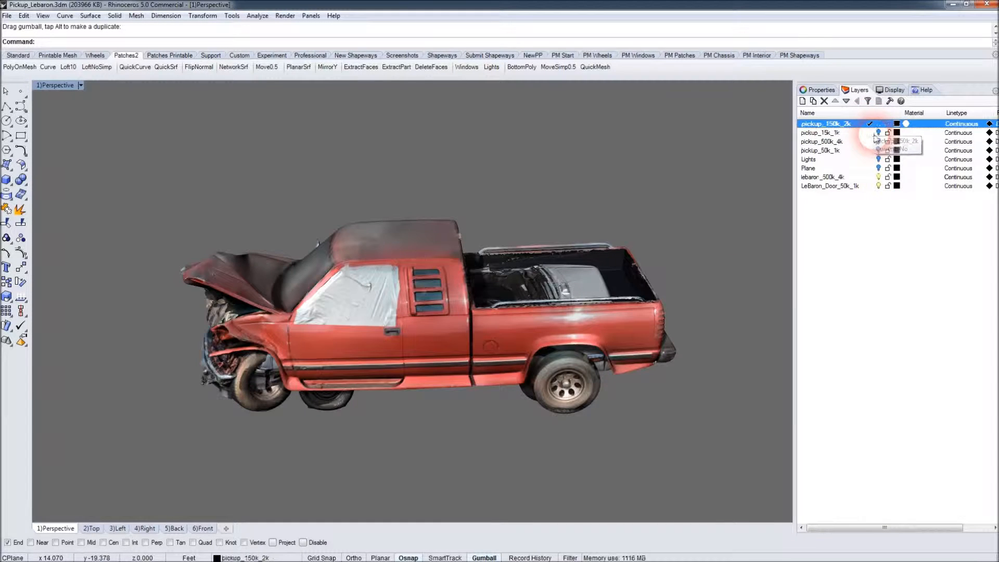
pyautogui.click(878, 185)
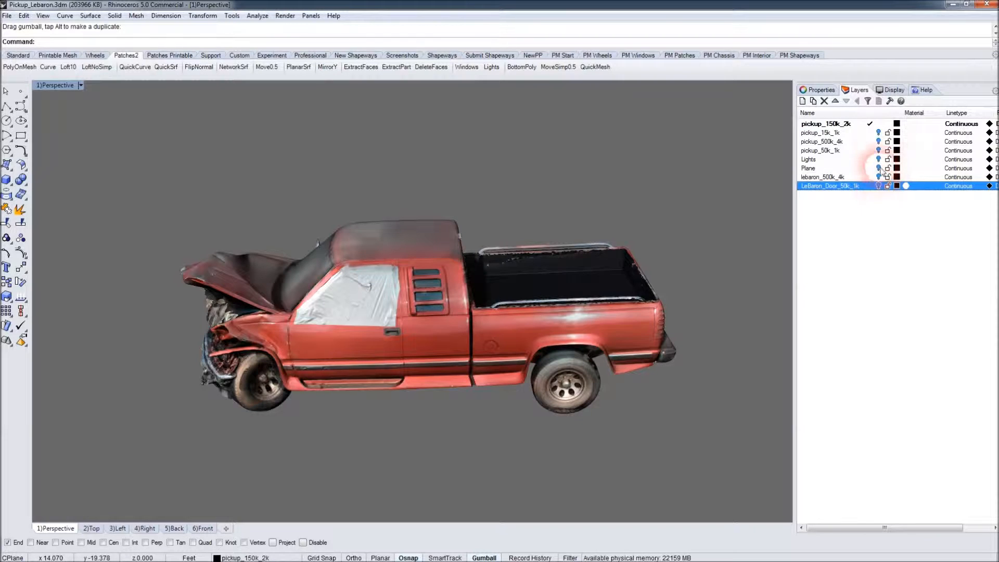
# Cycle through the pickup mesh versions, making pickup_50k_1k the current layer and hiding the other pickup layers
pyautogui.click(878, 132)
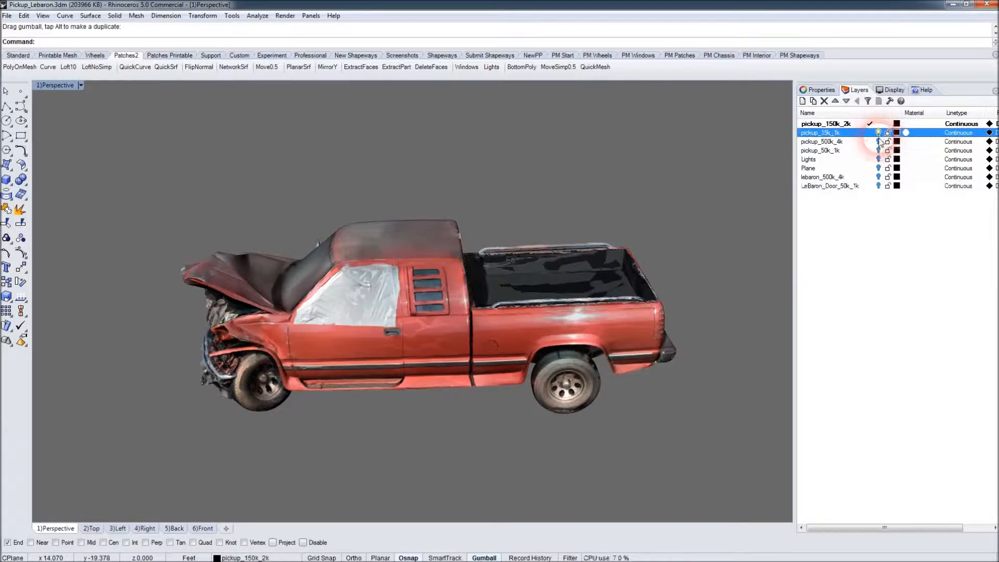
pyautogui.click(878, 142)
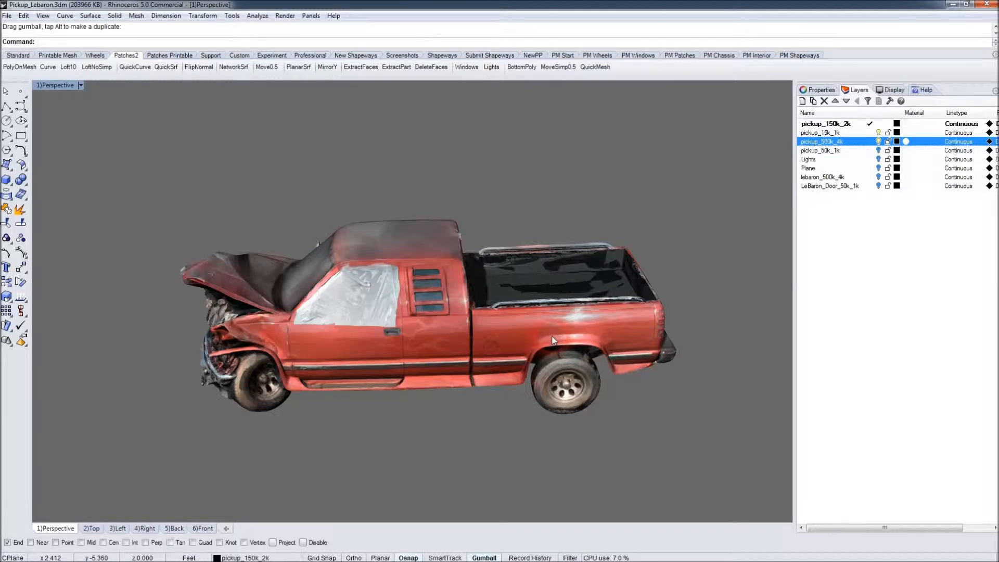
pyautogui.click(871, 132)
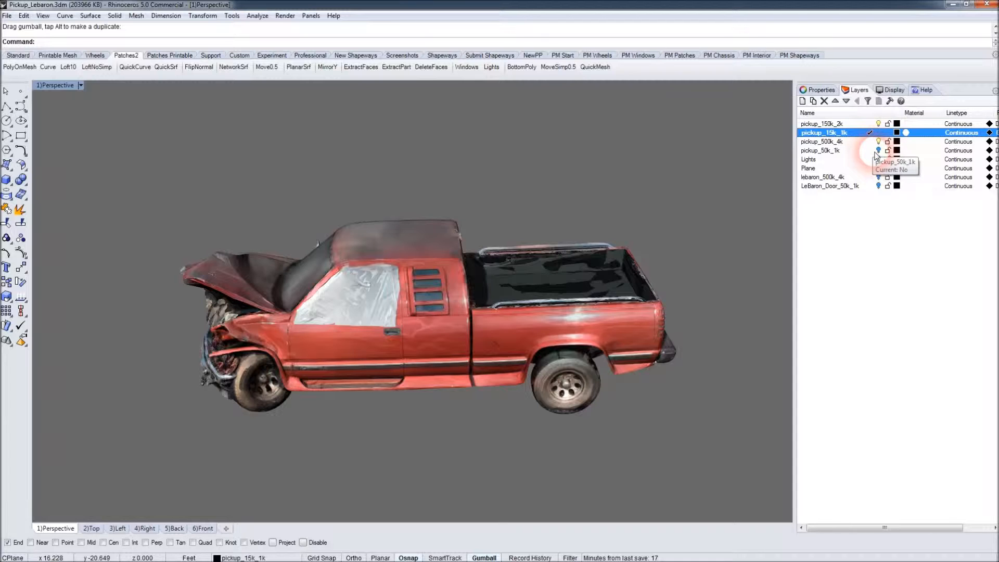
pyautogui.click(871, 151)
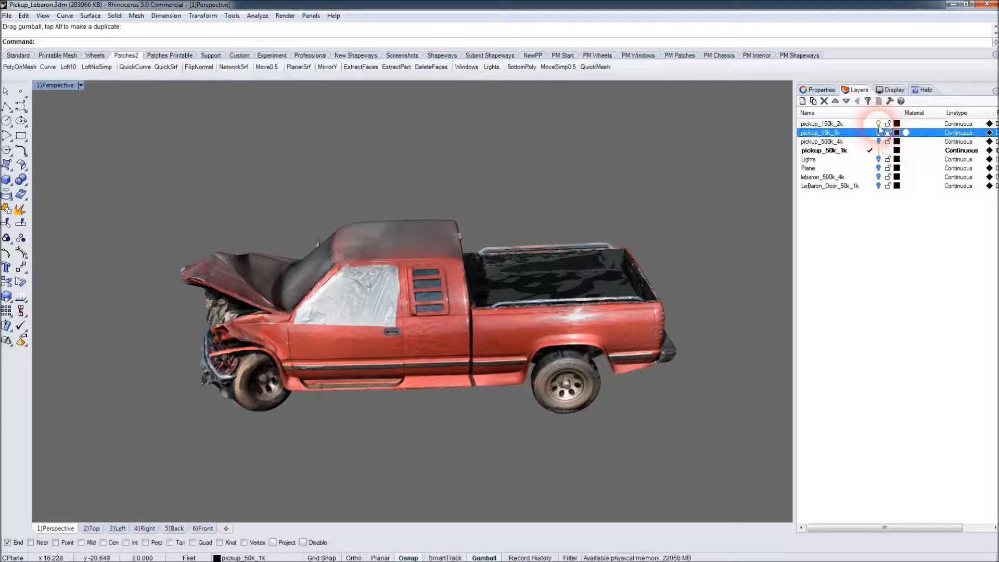
pyautogui.click(879, 124)
pyautogui.click(878, 126)
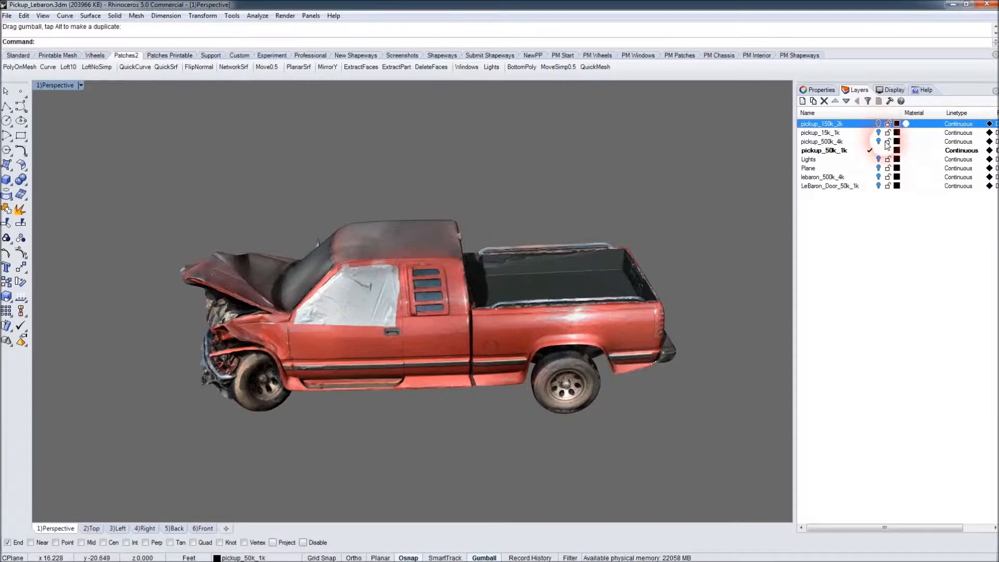
# Make pickup_500k_4k the current layer and hide the pickup_50k_1k layer
pyautogui.click(871, 141)
pyautogui.click(870, 152)
pyautogui.click(870, 151)
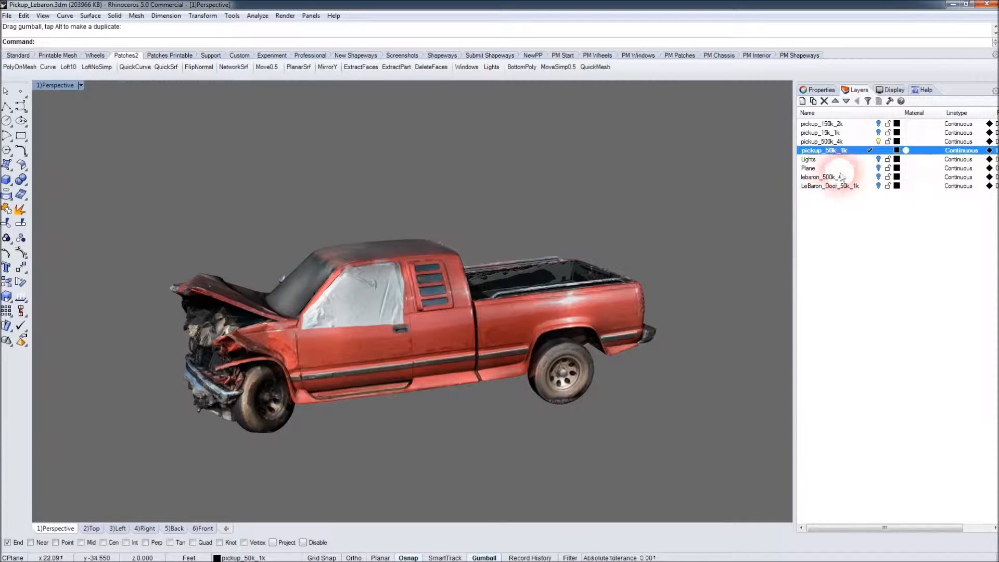
pyautogui.click(870, 141)
pyautogui.click(878, 150)
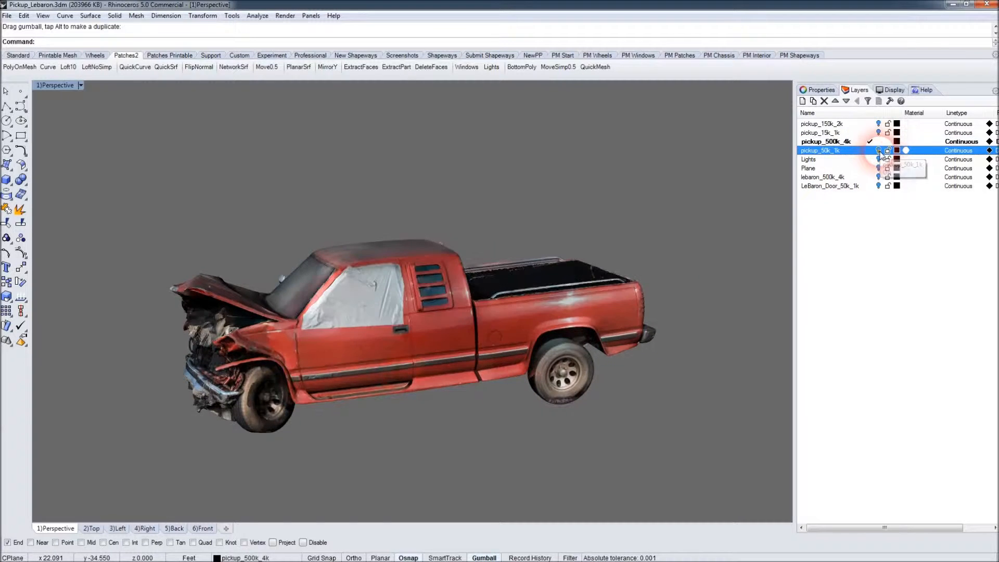
# Examine the pickup_500k_4k mesh from both sides, the tailgate and the cargo bed
pyautogui.moveTo(401, 373); pyautogui.dragTo(599, 363, button='right')
pyautogui.scroll(-6, 294, 393)
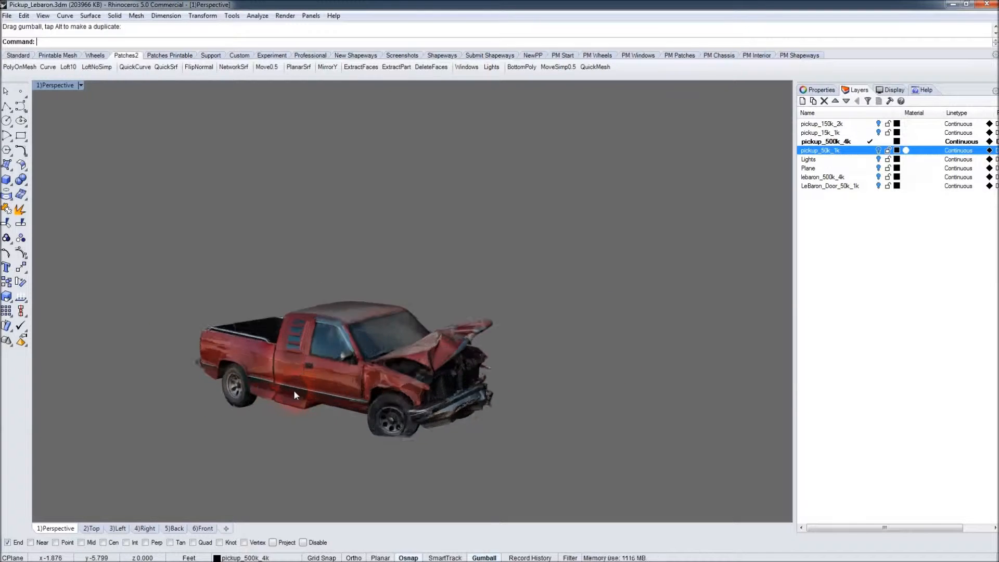
pyautogui.scroll(10, 294, 393)
pyautogui.moveTo(329, 339); pyautogui.dragTo(339, 395, button='right')
pyautogui.scroll(-10, 335, 369)
pyautogui.moveTo(373, 359); pyautogui.dragTo(346, 287, button='right')
pyautogui.moveTo(489, 348); pyautogui.dragTo(446, 358, button='right')
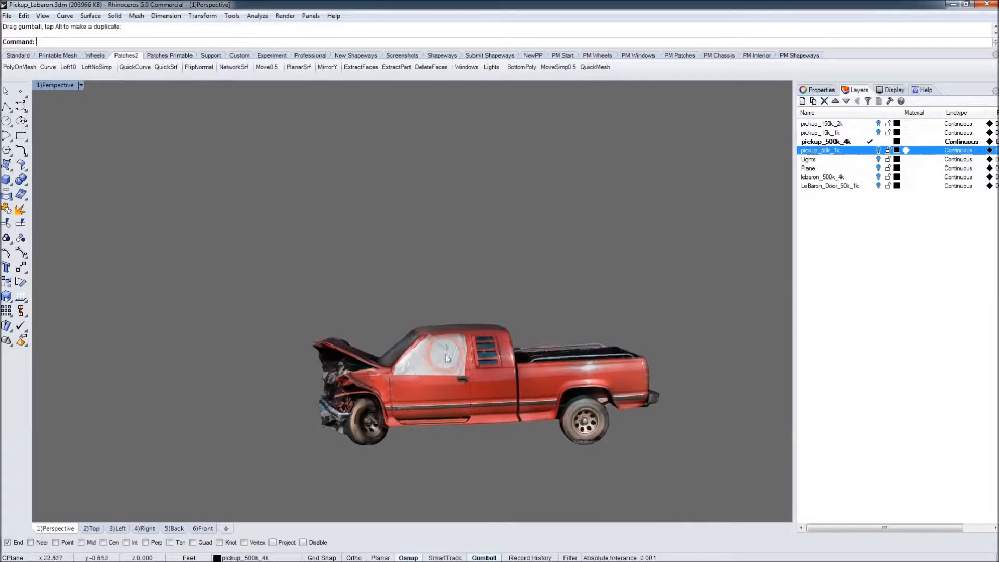
pyautogui.moveTo(488, 413); pyautogui.dragTo(518, 383, button='right')
pyautogui.scroll(5, 522, 381)
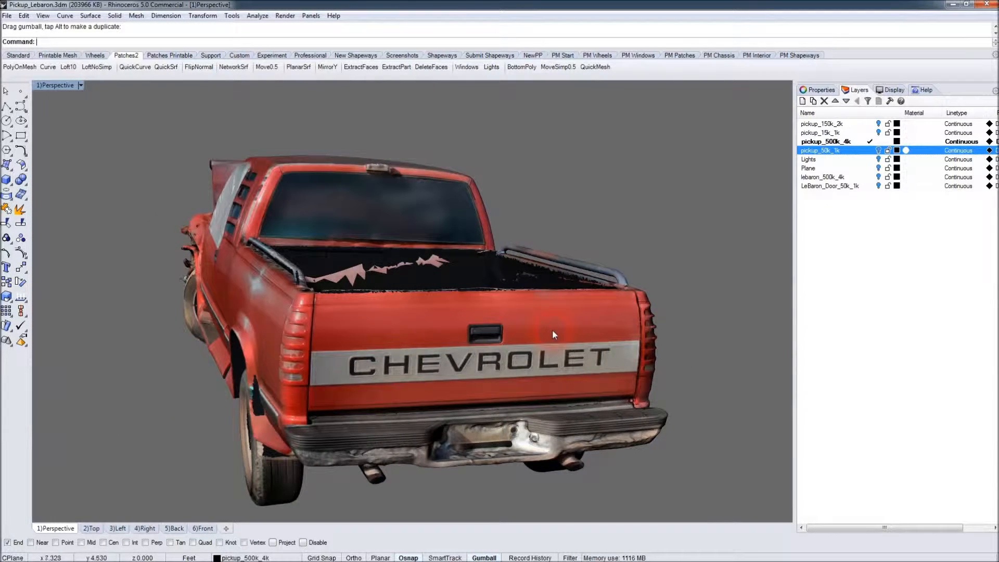
pyautogui.moveTo(552, 329); pyautogui.dragTo(544, 359, button='right')
pyautogui.moveTo(525, 323); pyautogui.dragTo(382, 335, button='right')
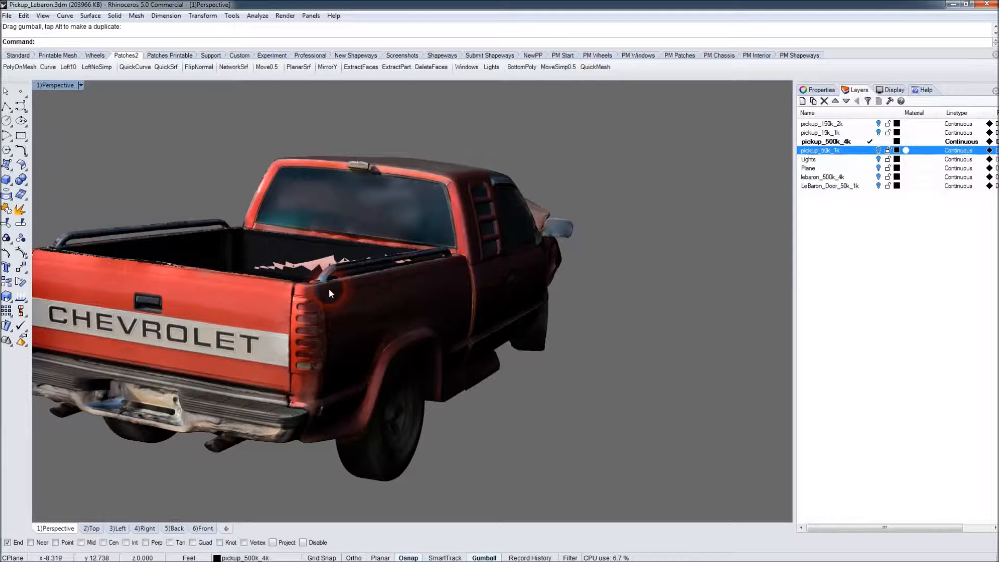
pyautogui.moveTo(342, 273); pyautogui.dragTo(324, 296, button='right')
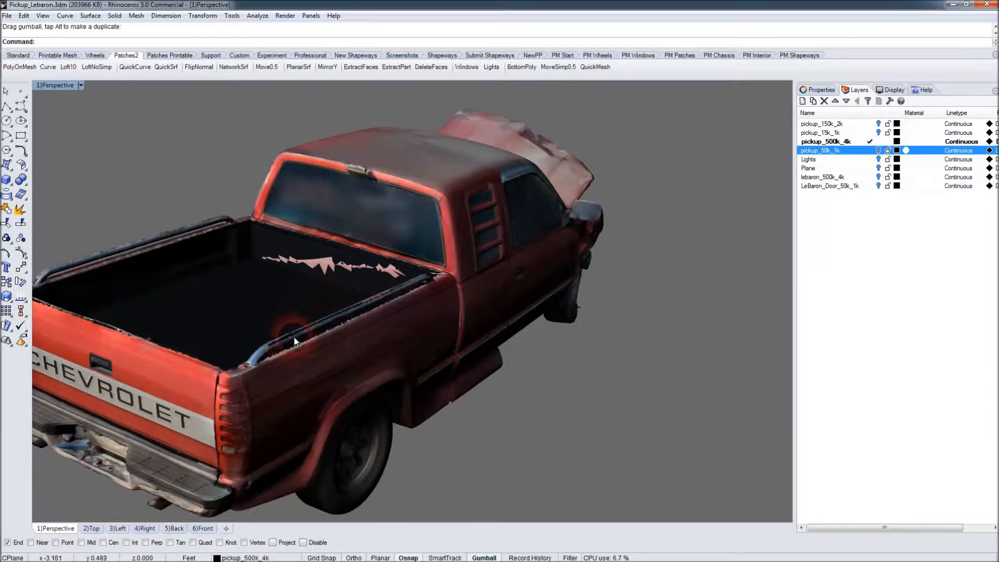
# Examine the pickup's crushed front end up close, including the battery, hood, engine bay and bumper
pyautogui.moveTo(604, 294); pyautogui.dragTo(443, 330, button='right')
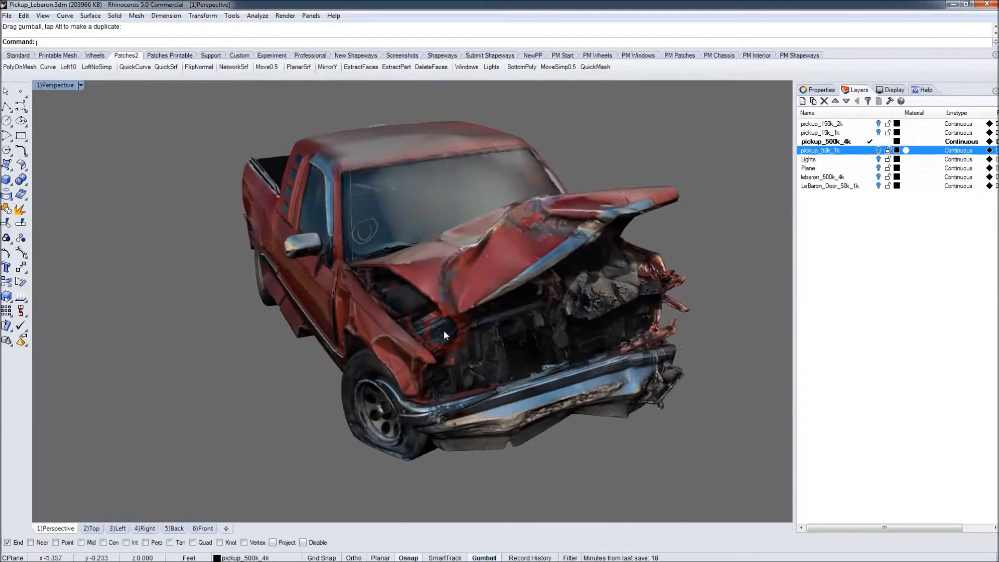
pyautogui.scroll(8, 436, 334)
pyautogui.scroll(-8, 387, 325)
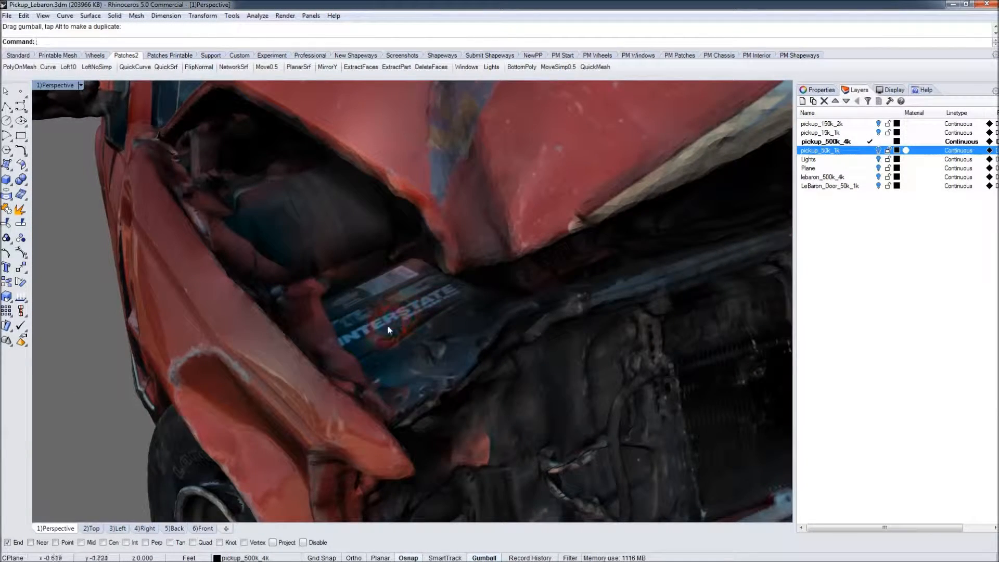
pyautogui.moveTo(522, 305); pyautogui.dragTo(518, 321, button='right')
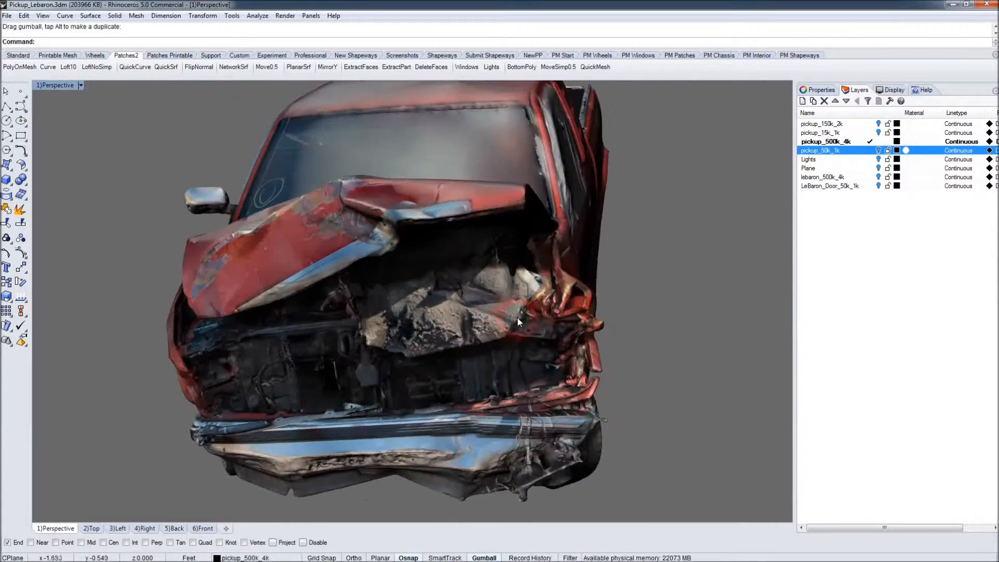
pyautogui.moveTo(472, 361); pyautogui.dragTo(468, 355, button='right')
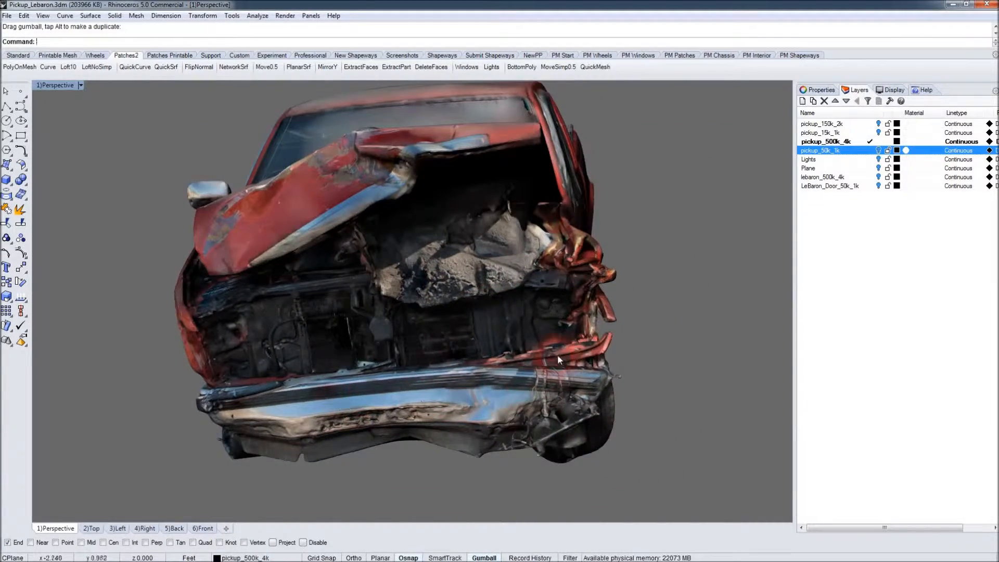
pyautogui.moveTo(558, 356); pyautogui.dragTo(472, 361, button='right')
pyautogui.moveTo(532, 257); pyautogui.dragTo(530, 293, button='right')
pyautogui.moveTo(363, 278); pyautogui.dragTo(509, 291, button='right')
pyautogui.scroll(5, 313, 292)
pyautogui.moveTo(313, 297); pyautogui.dragTo(352, 324, button='right')
pyautogui.scroll(-8, 332, 342)
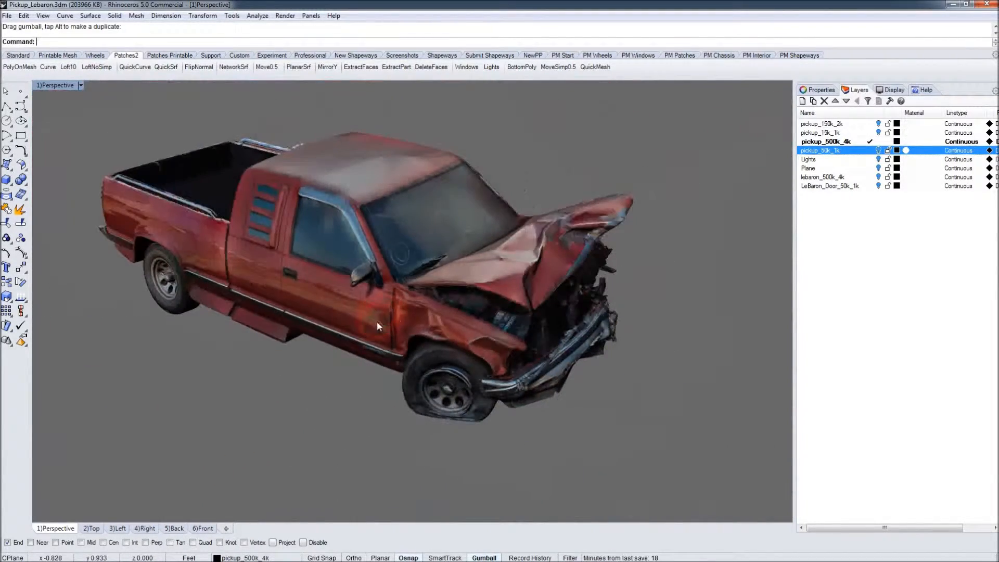
pyautogui.moveTo(377, 320); pyautogui.dragTo(352, 386, button='right')
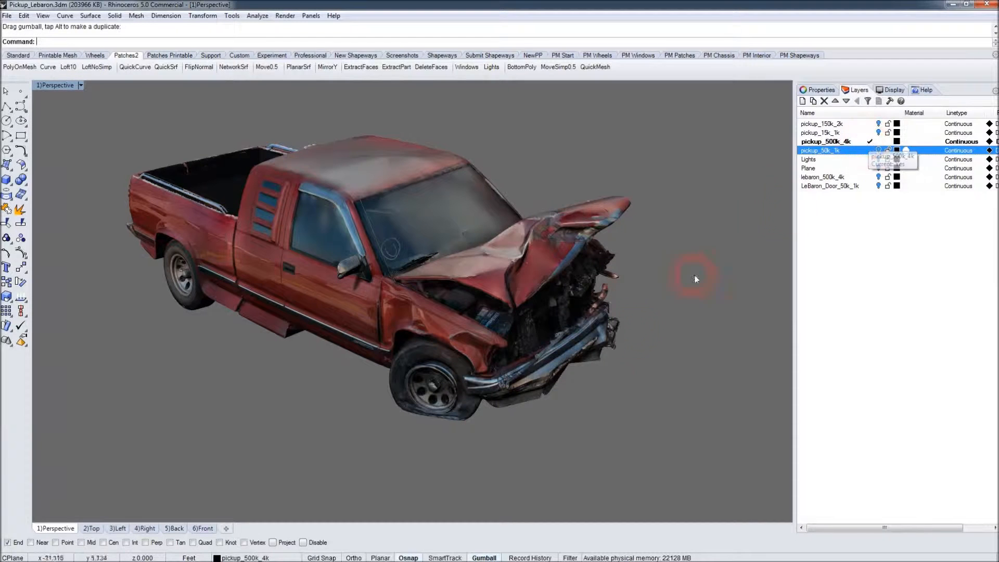
# Move the pickup_500k_4k mesh aside along the X axis and show the pickup_150k_2k layer beside it
pyautogui.scroll(-3, 489, 354)
pyautogui.click(432, 312)
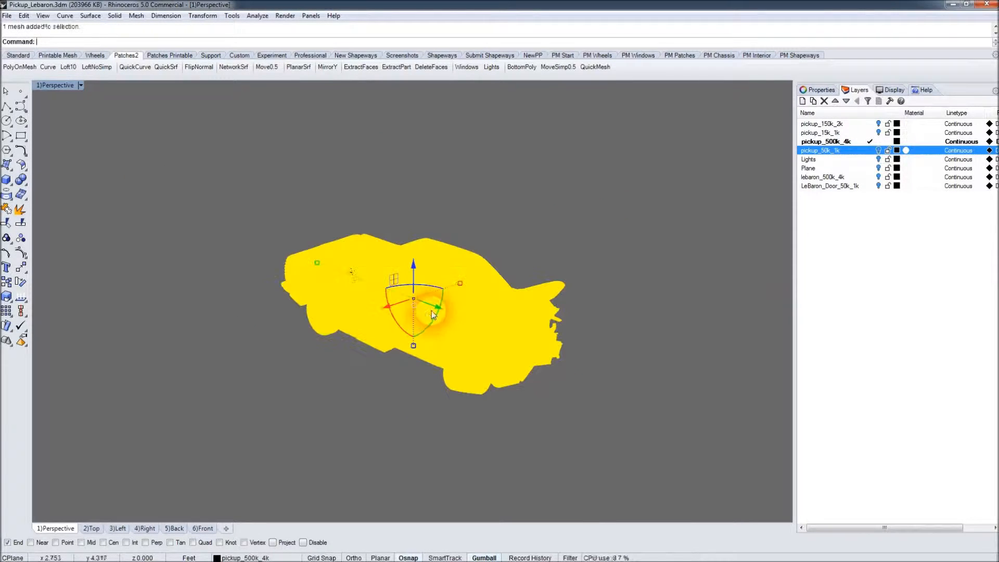
pyautogui.moveTo(388, 307); pyautogui.dragTo(521, 261)
pyautogui.click(641, 389)
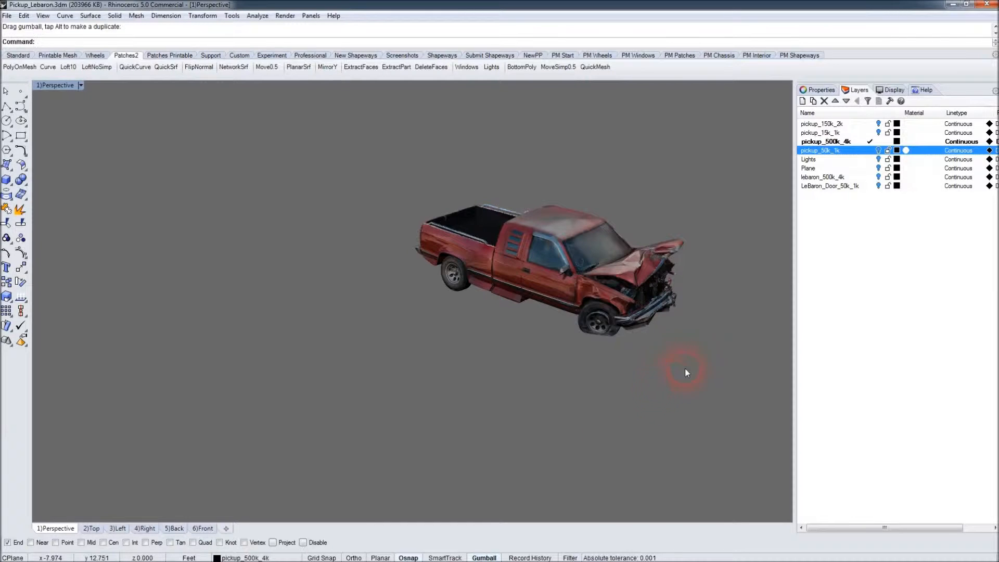
pyautogui.click(879, 123)
# Compare the two pickup meshes side by side and inspect the passenger side of the pickup_150k_2k mesh up close
pyautogui.moveTo(630, 346); pyautogui.dragTo(577, 396, button='right')
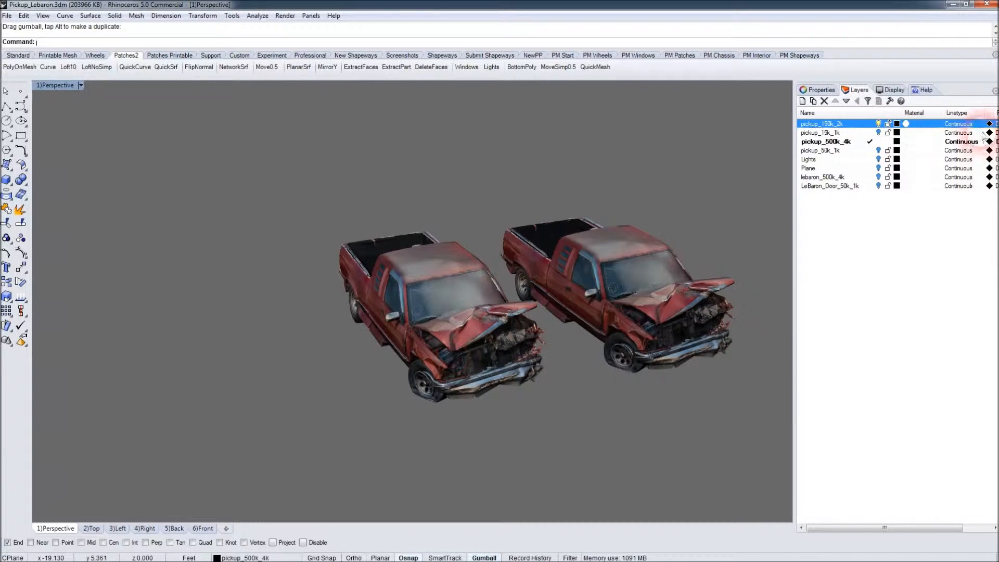
pyautogui.click(652, 286)
pyautogui.click(652, 399)
pyautogui.moveTo(641, 399); pyautogui.dragTo(625, 398, button='right')
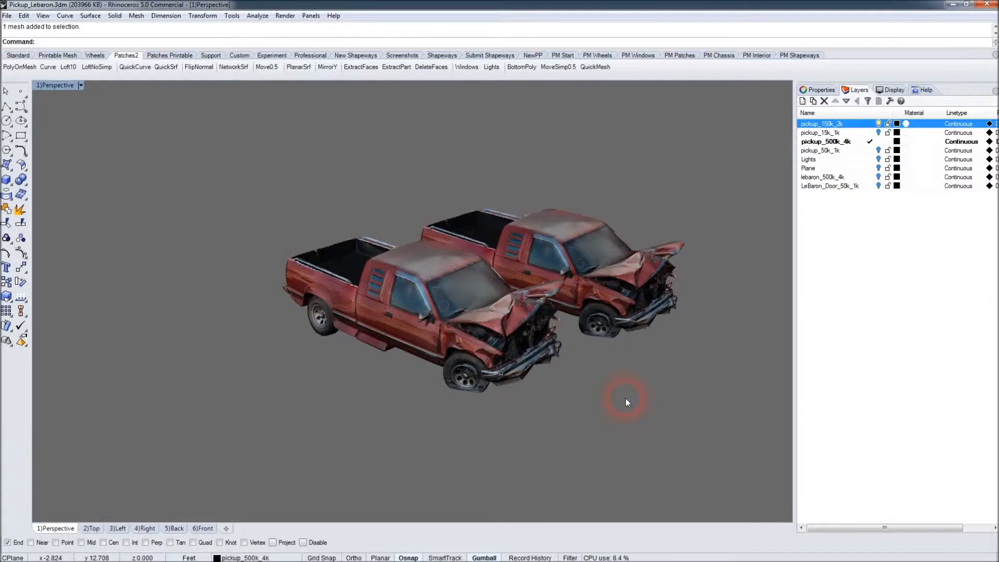
pyautogui.moveTo(481, 413); pyautogui.dragTo(469, 406, button='right')
pyautogui.scroll(10, 398, 314)
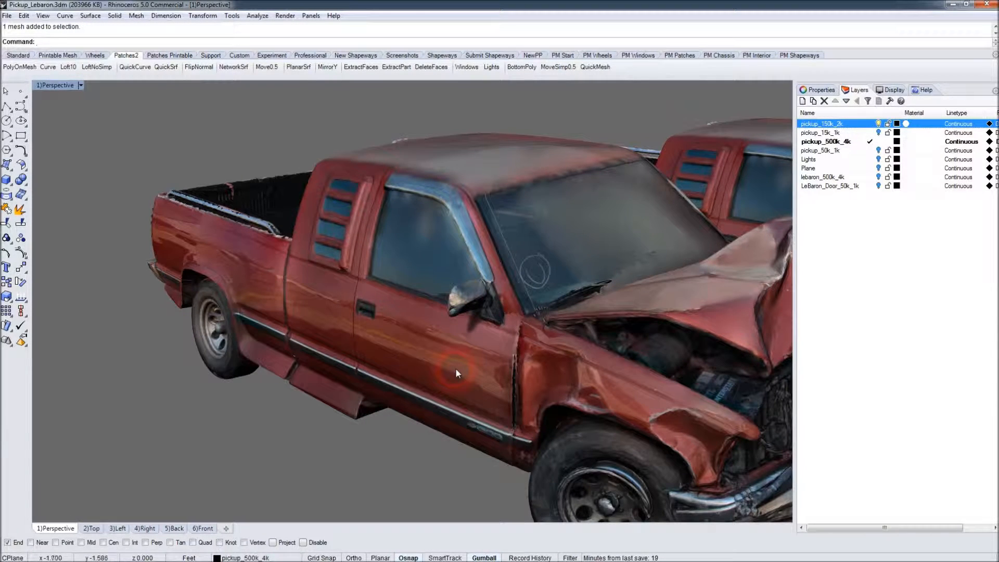
pyautogui.moveTo(455, 369); pyautogui.dragTo(600, 357, button='right')
pyautogui.scroll(-4, 539, 340)
pyautogui.scroll(9, 611, 379)
pyautogui.scroll(-6, 620, 367)
# Examine the crushed front end and driver's side of the pickup_150k_2k mesh next to the higher-resolution version
pyautogui.moveTo(619, 361); pyautogui.dragTo(552, 330, button='right')
pyautogui.moveTo(628, 311); pyautogui.dragTo(555, 317, button='right')
pyautogui.scroll(-4, 385, 367)
pyautogui.scroll(-2, 520, 323)
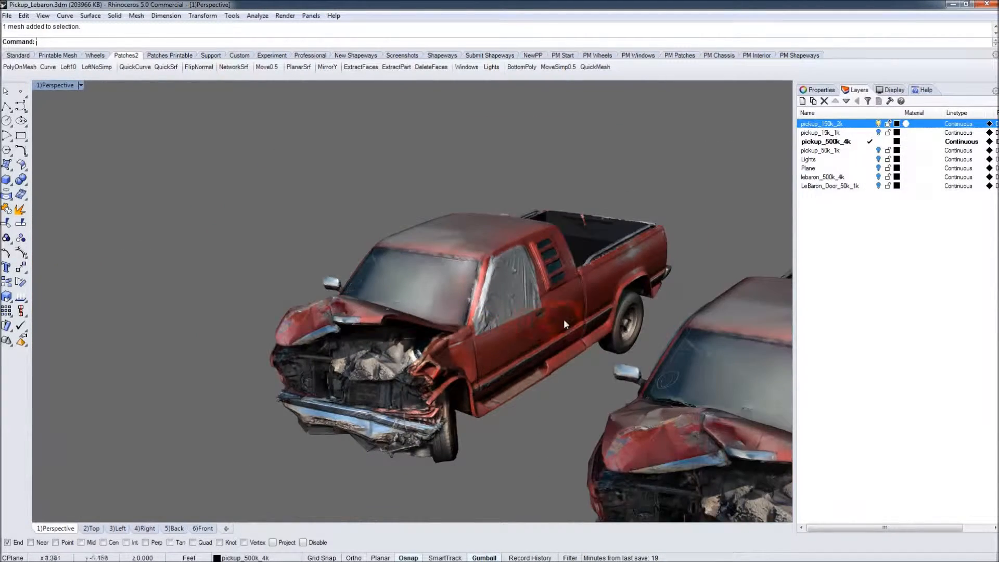
pyautogui.moveTo(565, 324); pyautogui.dragTo(545, 327, button='right')
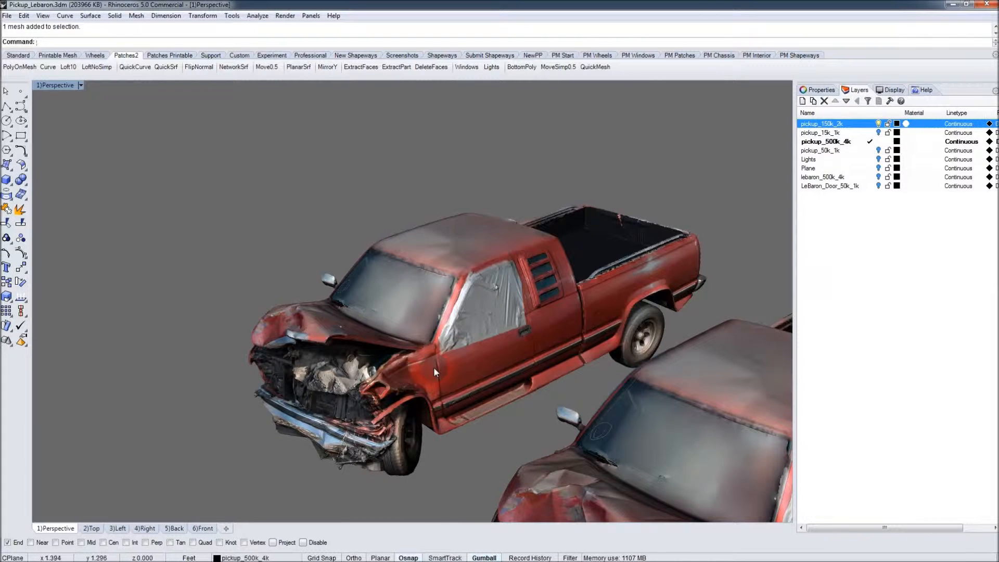
pyautogui.moveTo(476, 332); pyautogui.dragTo(566, 335, button='right')
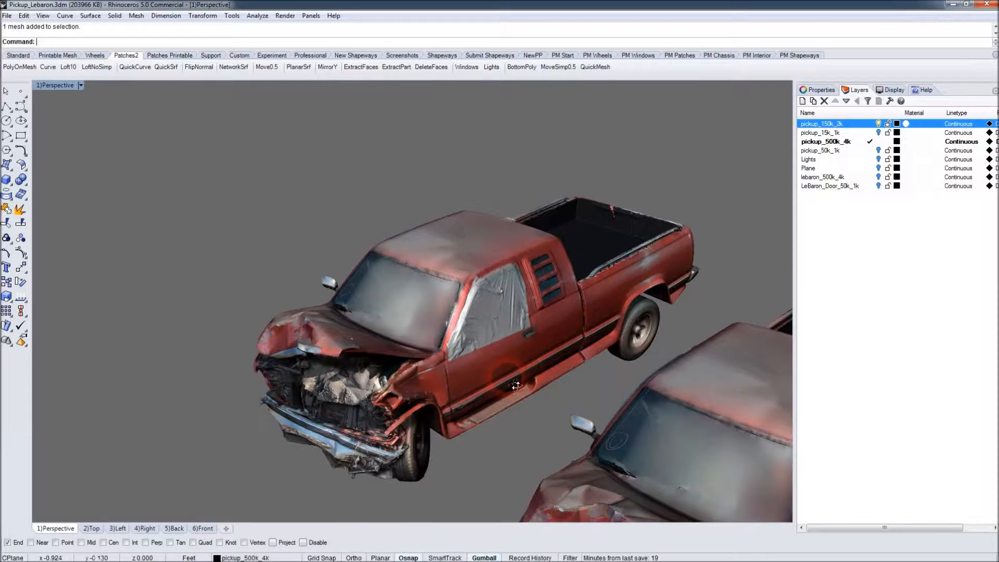
pyautogui.moveTo(518, 370); pyautogui.dragTo(518, 388, button='right')
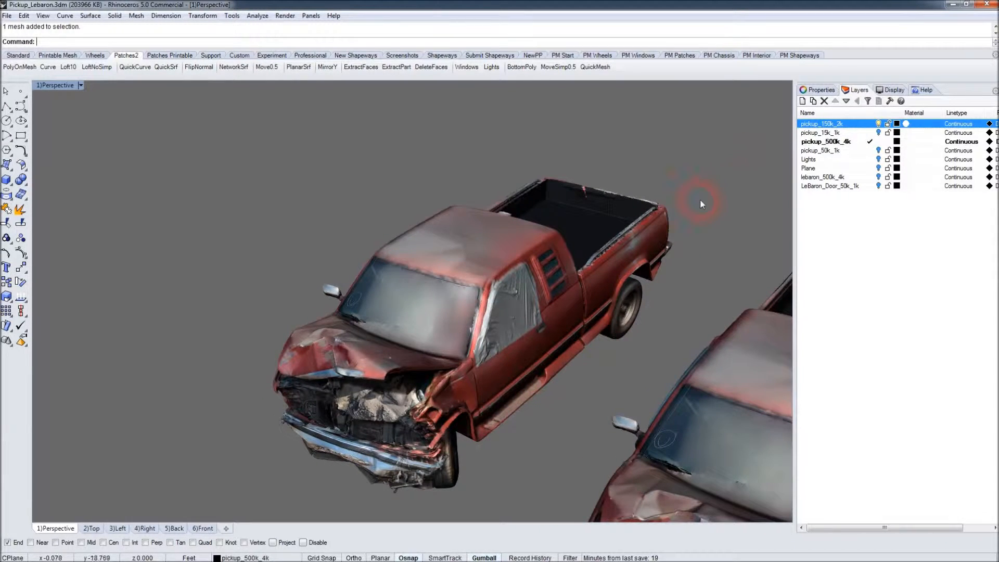
# Select both pickup meshes and move them together farther along the X axis to free up space
pyautogui.scroll(-2, 533, 326)
pyautogui.scroll(-2, 566, 365)
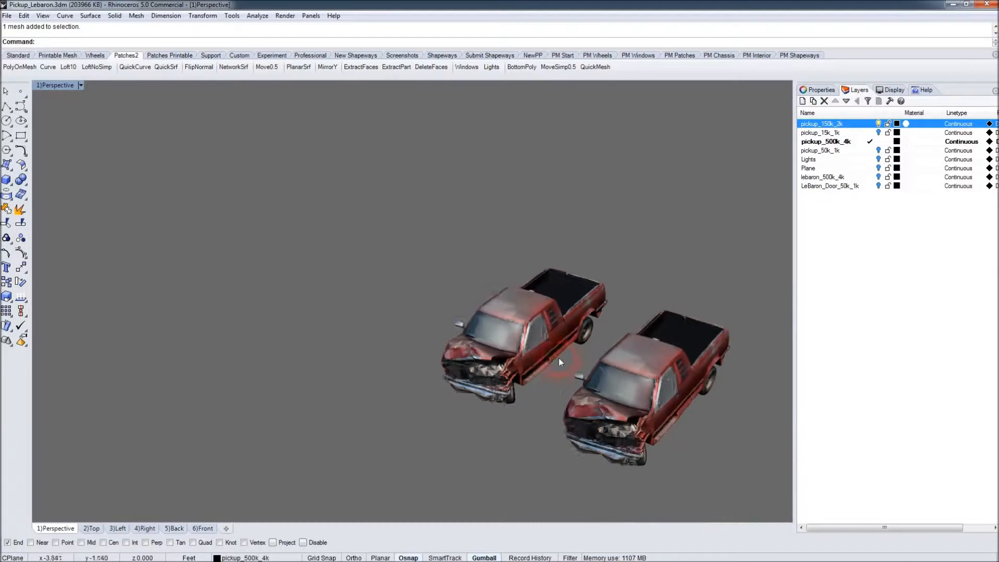
pyautogui.click(558, 357)
pyautogui.moveTo(592, 369); pyautogui.dragTo(667, 404)
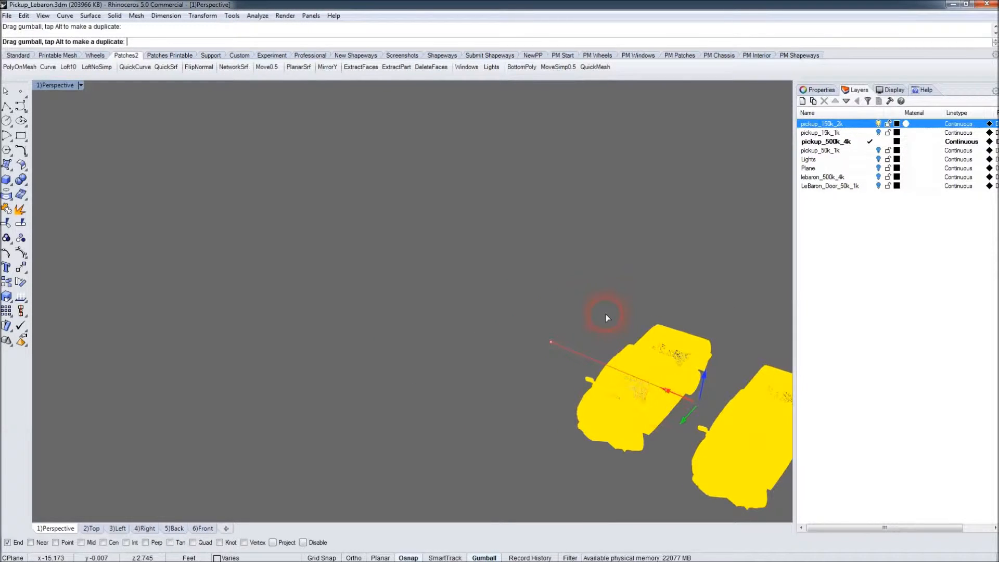
pyautogui.click(877, 157)
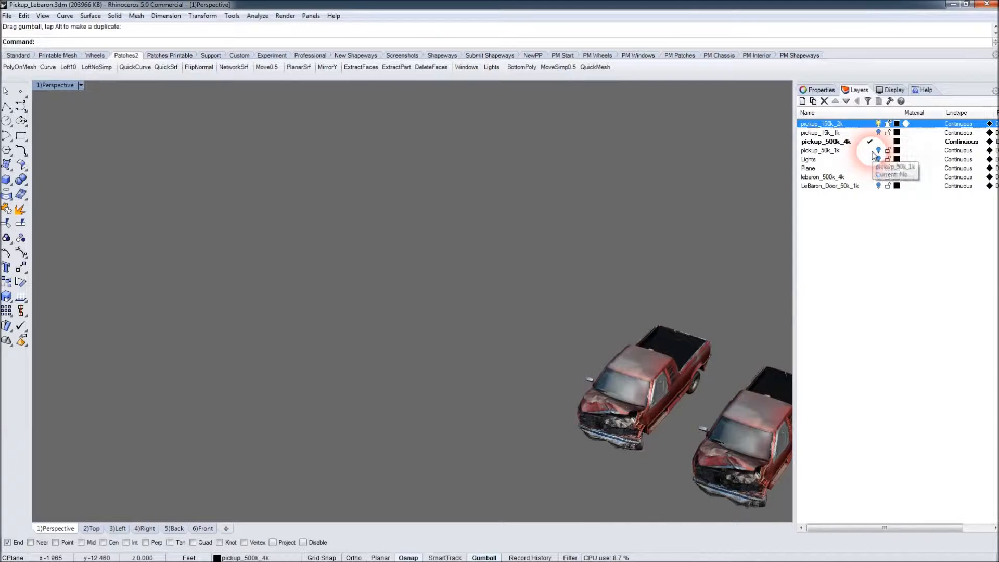
# Make pickup_50k_1k the current layer and examine that mesh's crushed front end and driver's side
pyautogui.click(875, 150)
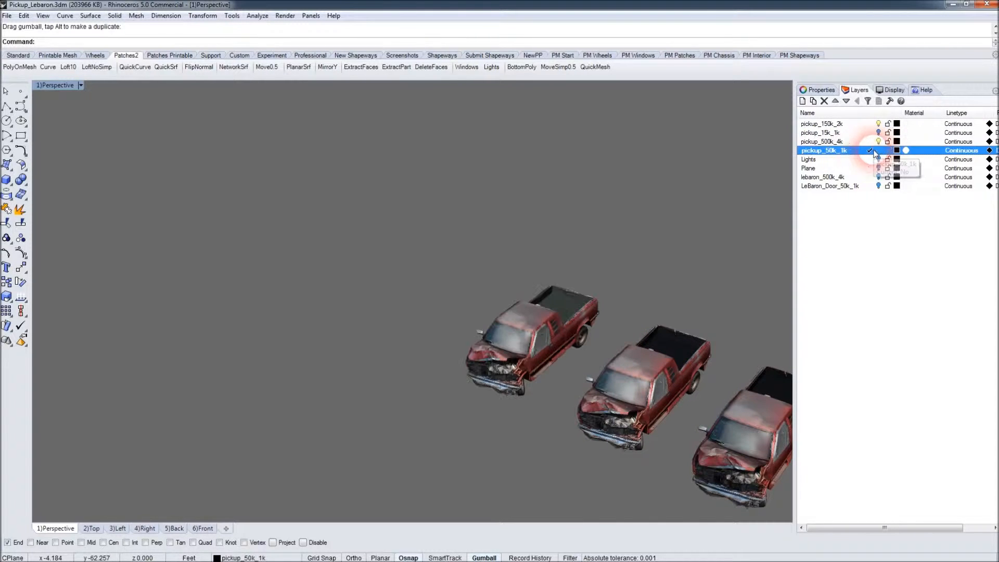
pyautogui.scroll(5, 532, 368)
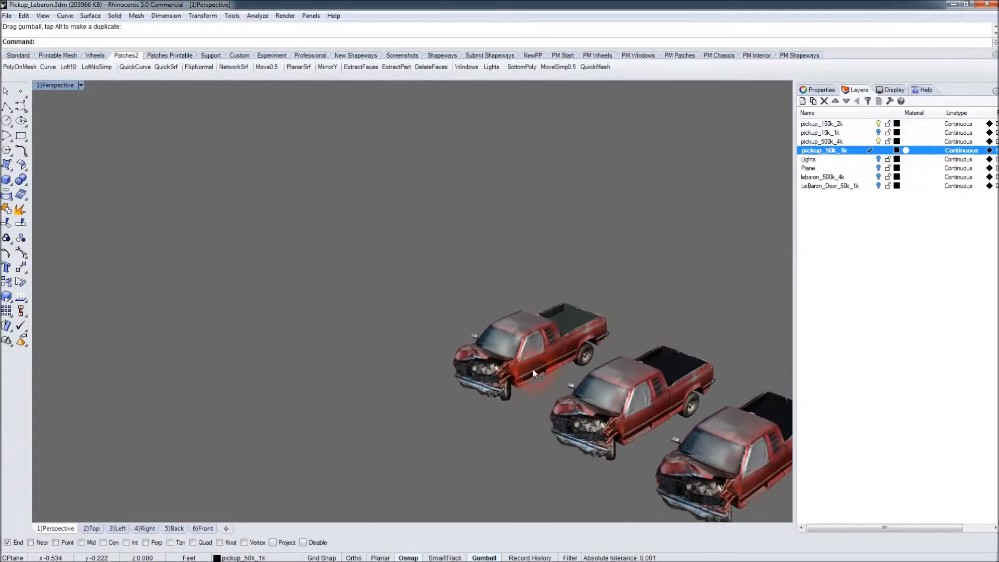
pyautogui.moveTo(521, 401); pyautogui.dragTo(569, 354, button='right')
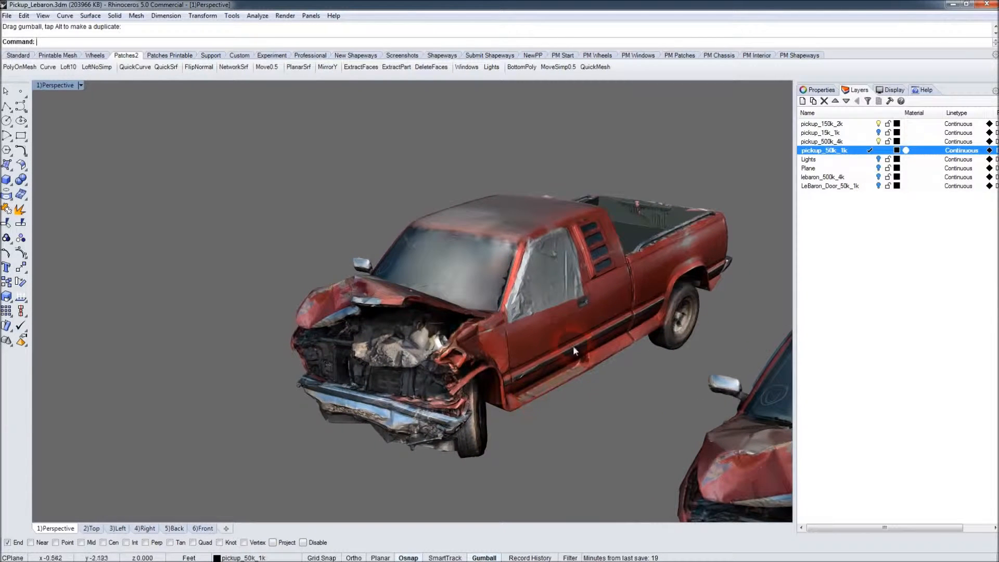
pyautogui.moveTo(569, 354); pyautogui.dragTo(404, 360, button='right')
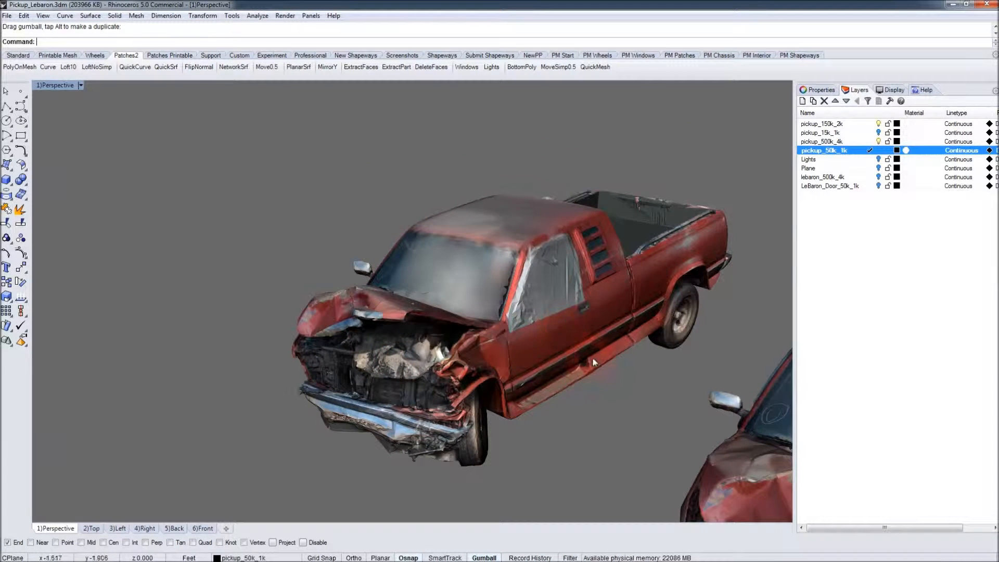
pyautogui.moveTo(592, 357); pyautogui.dragTo(566, 357, button='right')
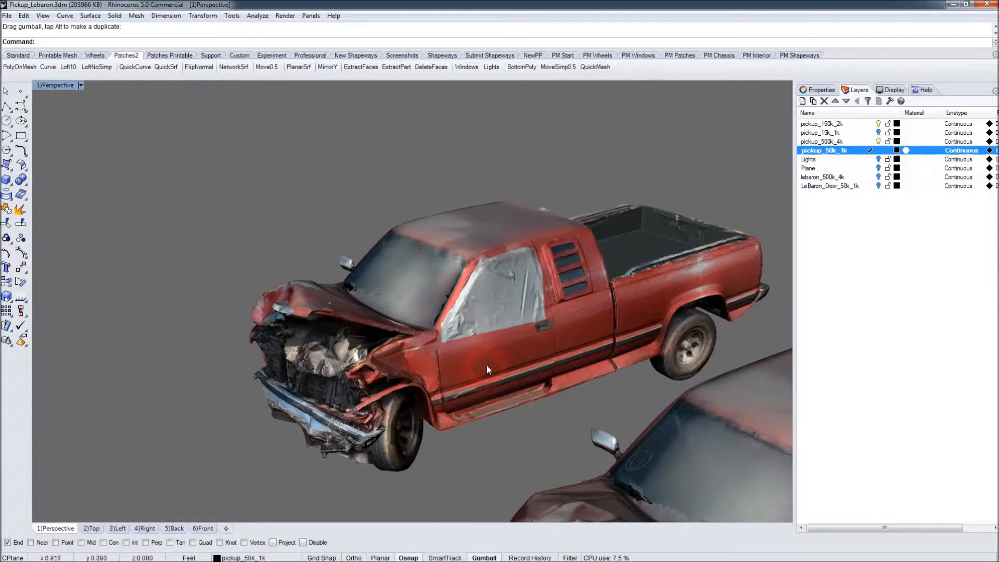
pyautogui.scroll(5, 486, 365)
pyautogui.scroll(-5, 430, 279)
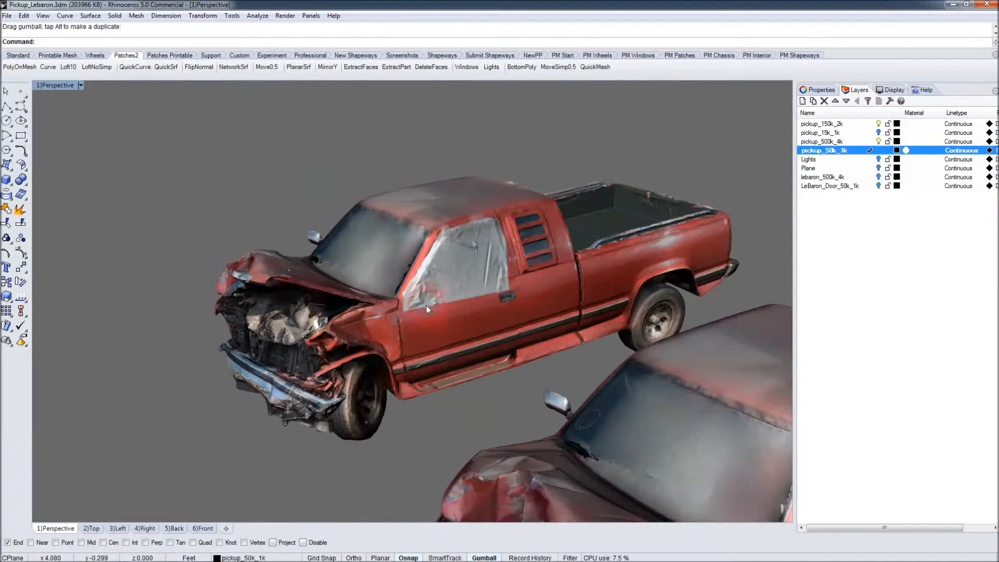
# Examine the bed, passenger side and crumpled hood of the pickup_50k_1k mesh, and compare it with the two higher-resolution pickups
pyautogui.moveTo(426, 305); pyautogui.dragTo(472, 307, button='right')
pyautogui.scroll(3, 526, 348)
pyautogui.moveTo(526, 348); pyautogui.dragTo(429, 357, button='right')
pyautogui.moveTo(374, 291); pyautogui.dragTo(439, 272, button='right')
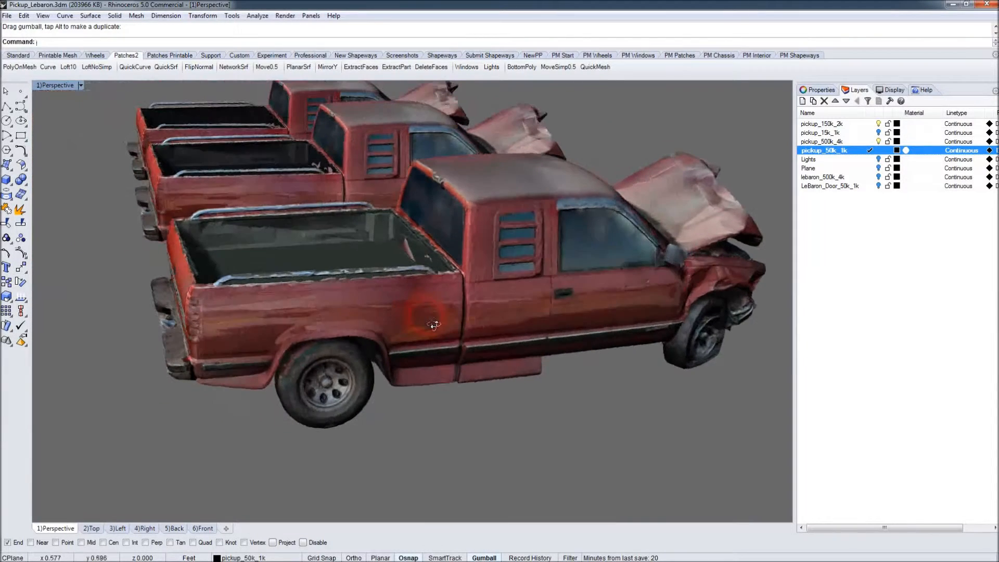
pyautogui.moveTo(381, 282); pyautogui.dragTo(407, 297, button='right')
pyautogui.moveTo(607, 310); pyautogui.dragTo(511, 329, button='right')
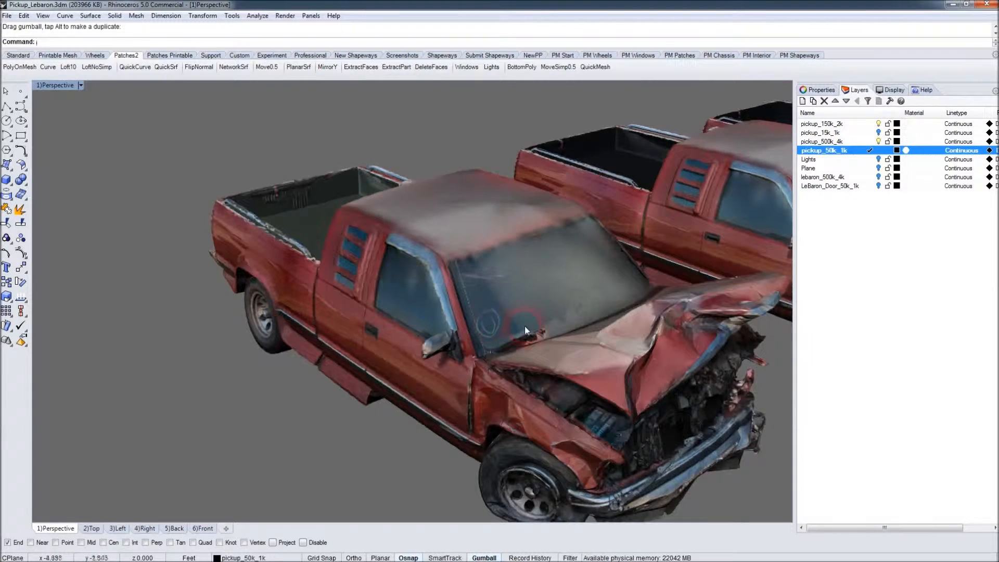
pyautogui.moveTo(505, 402); pyautogui.dragTo(502, 389, button='right')
pyautogui.scroll(-4, 430, 371)
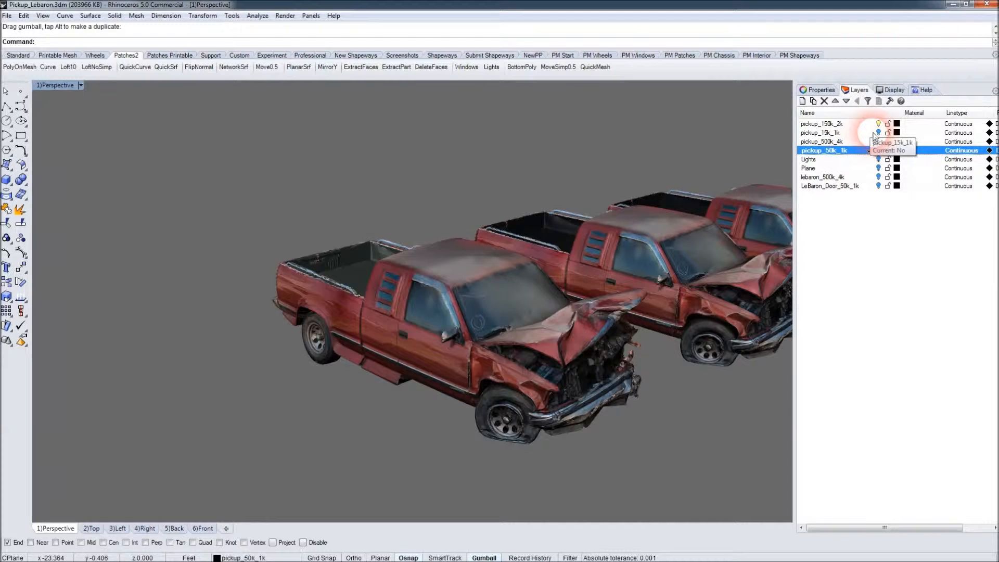
pyautogui.scroll(-3, 650, 414)
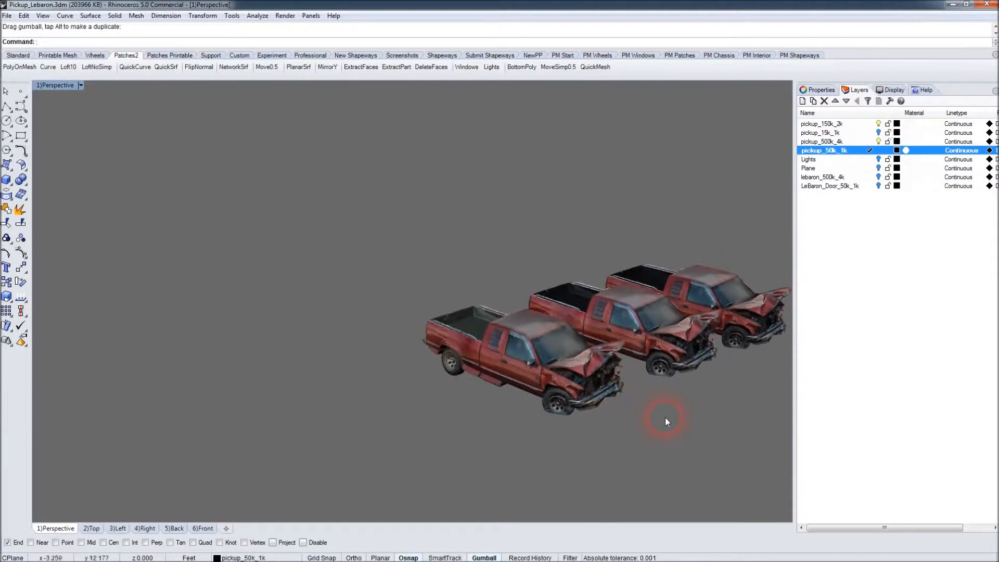
# Select all three pickup meshes and move them together along the X axis to make room for another one
pyautogui.moveTo(651, 413); pyautogui.dragTo(617, 427, button='right')
pyautogui.click(530, 385)
pyautogui.keyDown('shift'); pyautogui.click(631, 354); pyautogui.keyUp('shift')
pyautogui.keyDown('shift'); pyautogui.click(717, 324); pyautogui.keyUp('shift')
pyautogui.moveTo(599, 357); pyautogui.dragTo(523, 439)
pyautogui.click(523, 438)
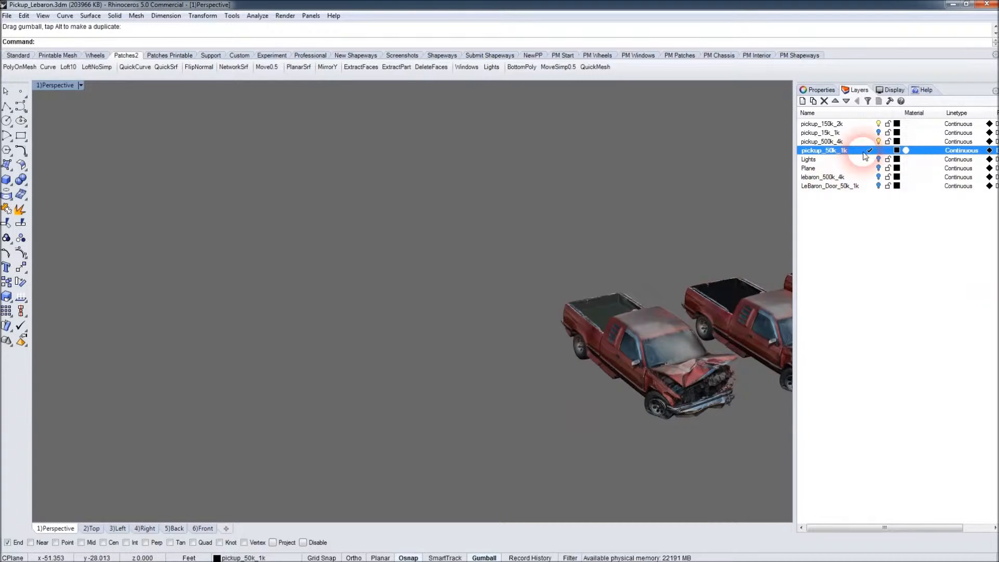
# Make pickup_15k_1k the current layer and inspect both sides of that mesh beside the other three pickups
pyautogui.click(872, 133)
pyautogui.moveTo(568, 436); pyautogui.dragTo(452, 404, button='right')
pyautogui.scroll(12, 371, 406)
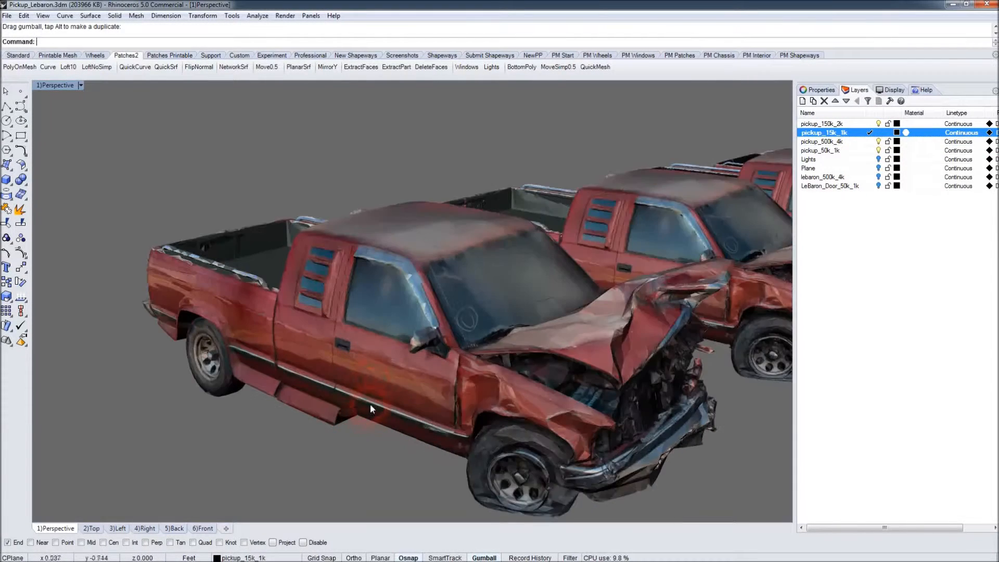
pyautogui.moveTo(372, 366)
pyautogui.mouseDown(button='right')
pyautogui.moveTo(457, 382)
pyautogui.moveTo(353, 360)
pyautogui.mouseUp(button='right')
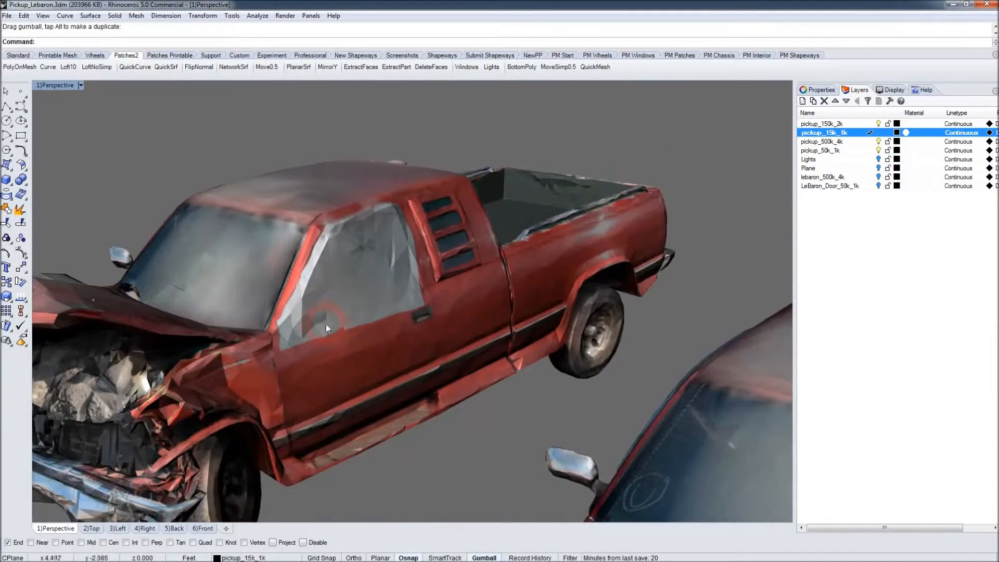
pyautogui.scroll(-5, 326, 370)
pyautogui.moveTo(322, 389); pyautogui.dragTo(428, 462, button='right')
pyautogui.scroll(-6, 356, 388)
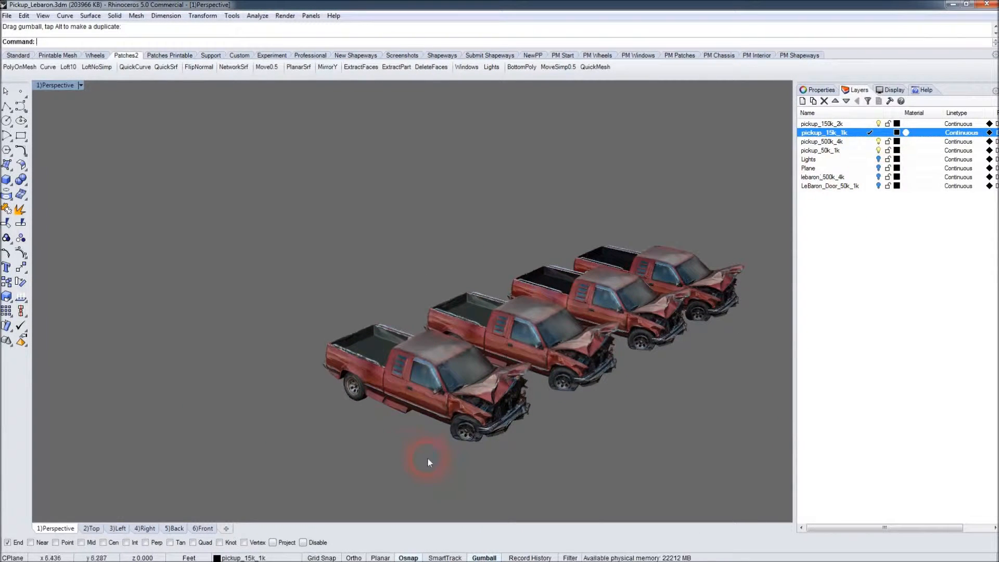
# Undo the recent mesh moves and current-layer changes, and clear the selection
pyautogui.hotkey('ctrl', 'z')
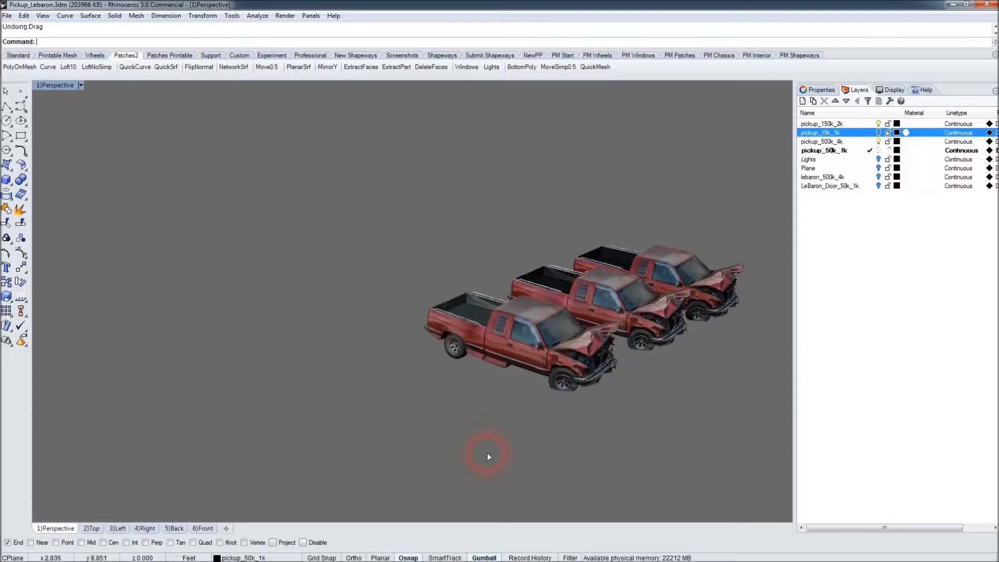
pyautogui.hotkey('ctrl', 'z')
pyautogui.hotkey('ctrl', 'z')
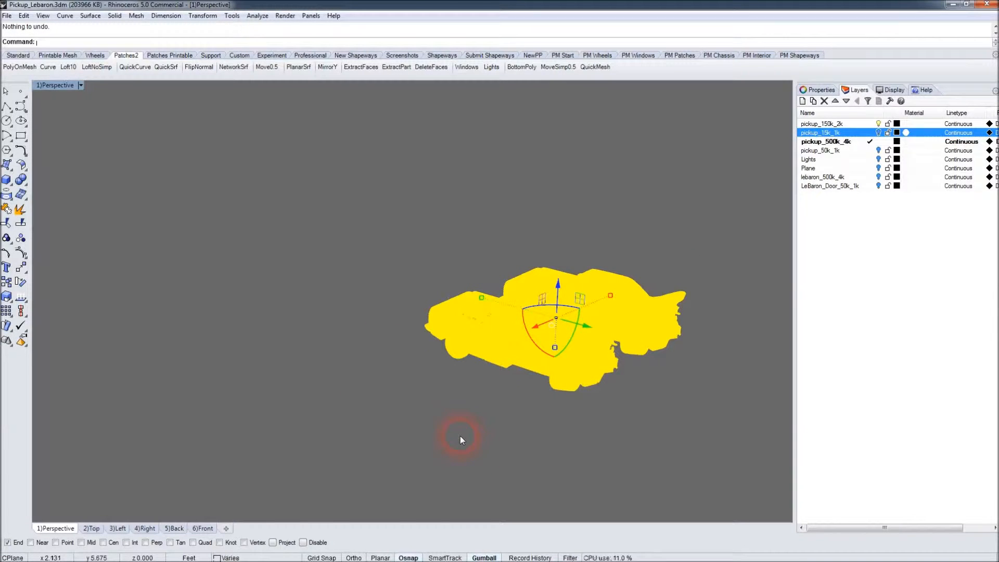
pyautogui.click(595, 416)
# Turn off the pickup_150k_2k layer so that only the pickup_500k_4k mesh stays displayed
pyautogui.moveTo(595, 417); pyautogui.dragTo(509, 447, button='right')
pyautogui.click(538, 411)
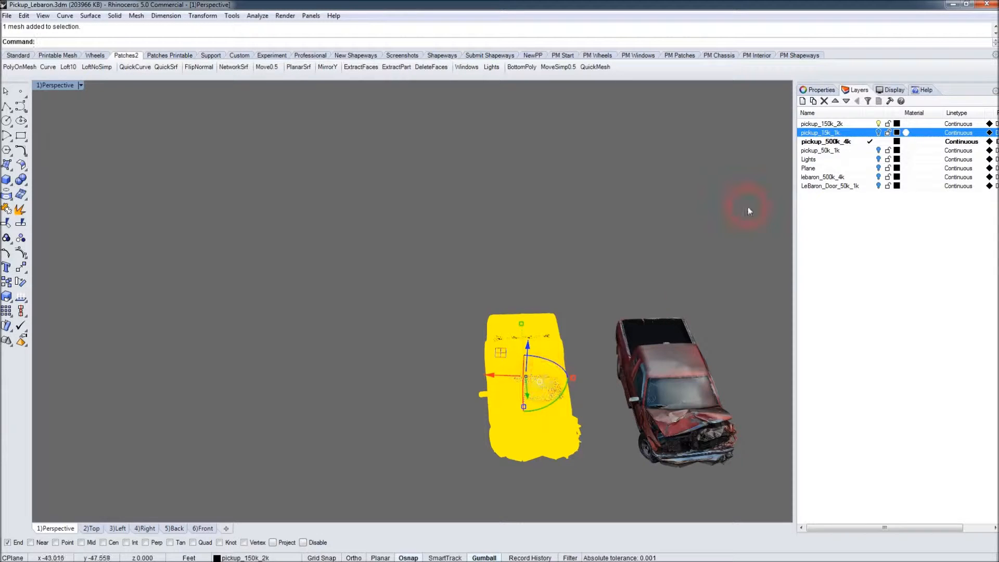
pyautogui.click(878, 124)
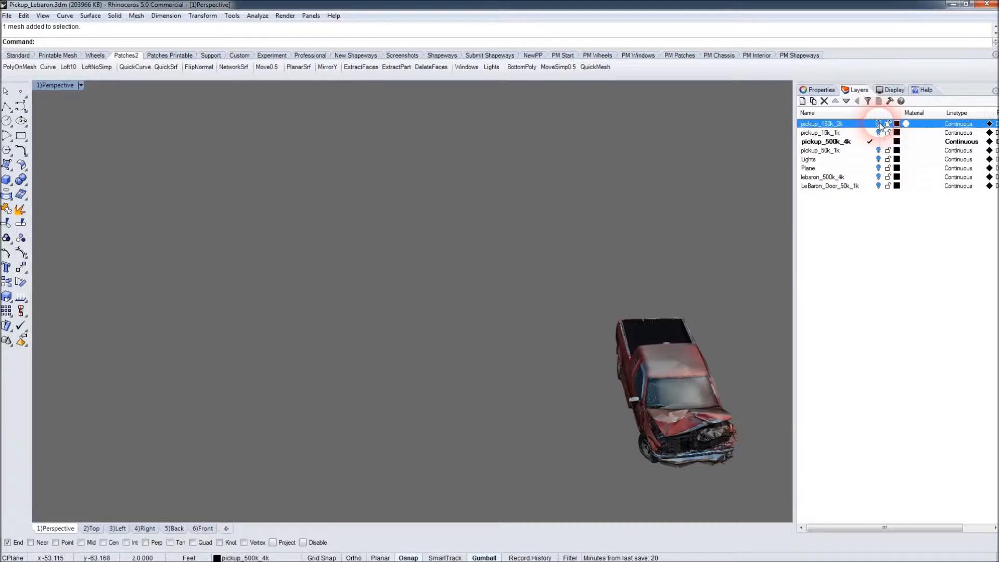
# Move the pickup_500k_4k mesh along the X axis into the empty space and deselect it
pyautogui.moveTo(660, 395); pyautogui.dragTo(538, 364, button='right')
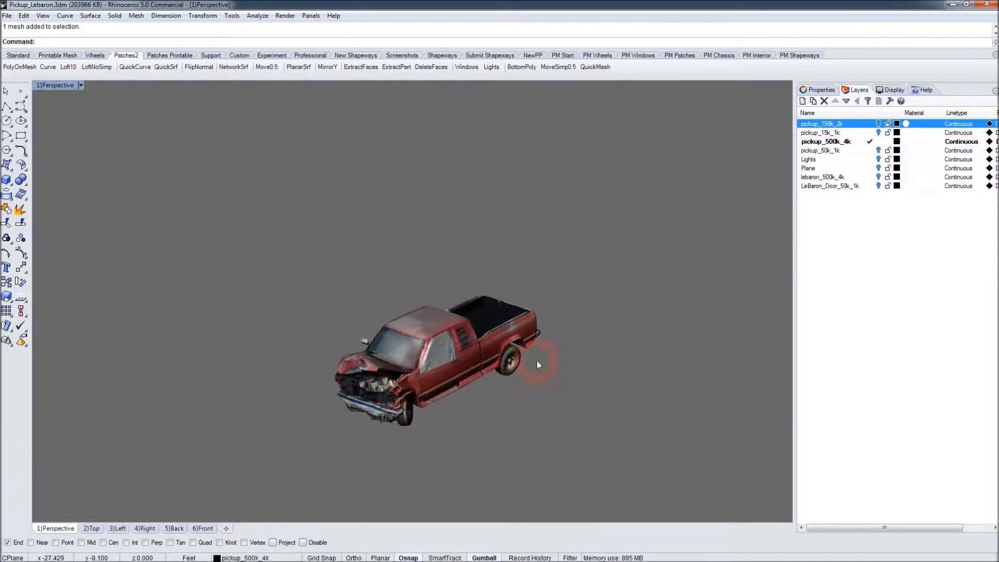
pyautogui.click(469, 373)
pyautogui.moveTo(415, 344); pyautogui.dragTo(417, 399)
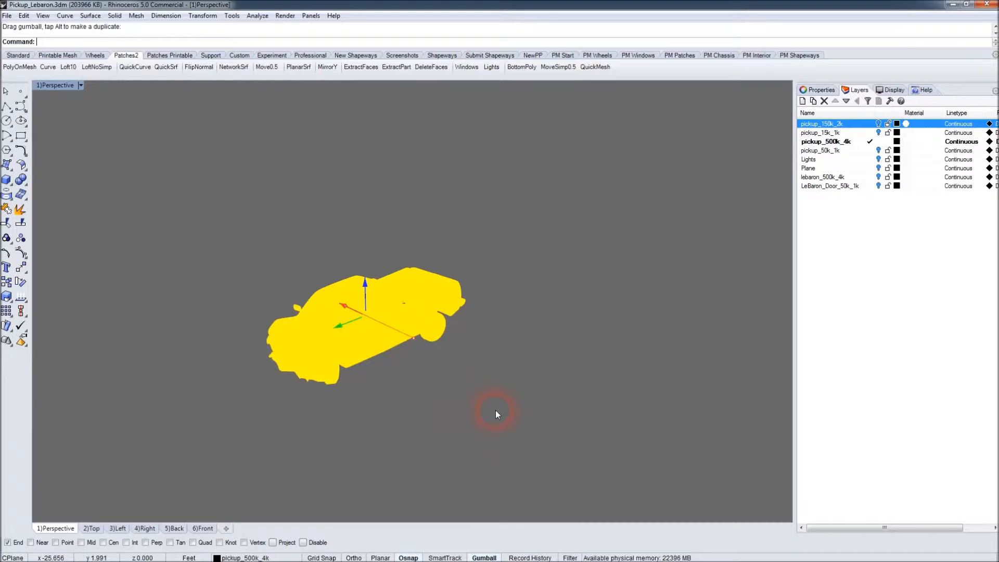
pyautogui.click(463, 414)
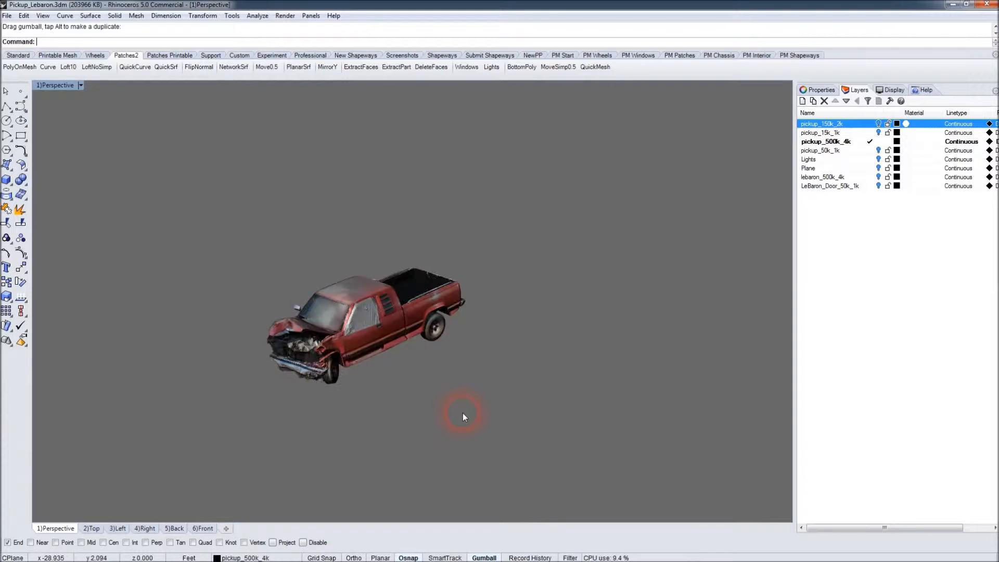
# Turn on the lebaron_500k_4k and LeBaron_Door_50k_1k layers to show the convertible and its door with the pickup
pyautogui.click(878, 177)
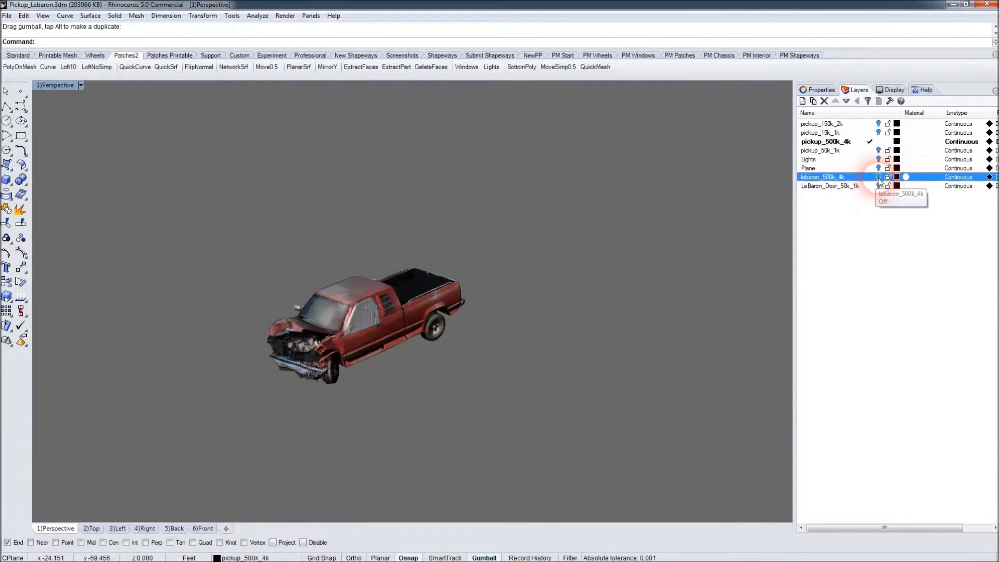
pyautogui.click(879, 186)
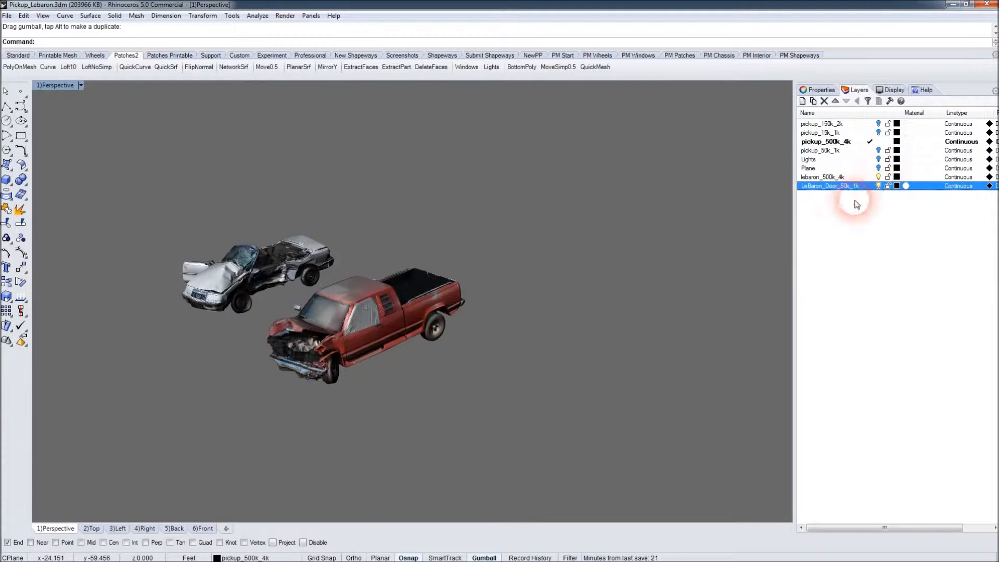
pyautogui.moveTo(481, 336); pyautogui.dragTo(362, 345, button='right')
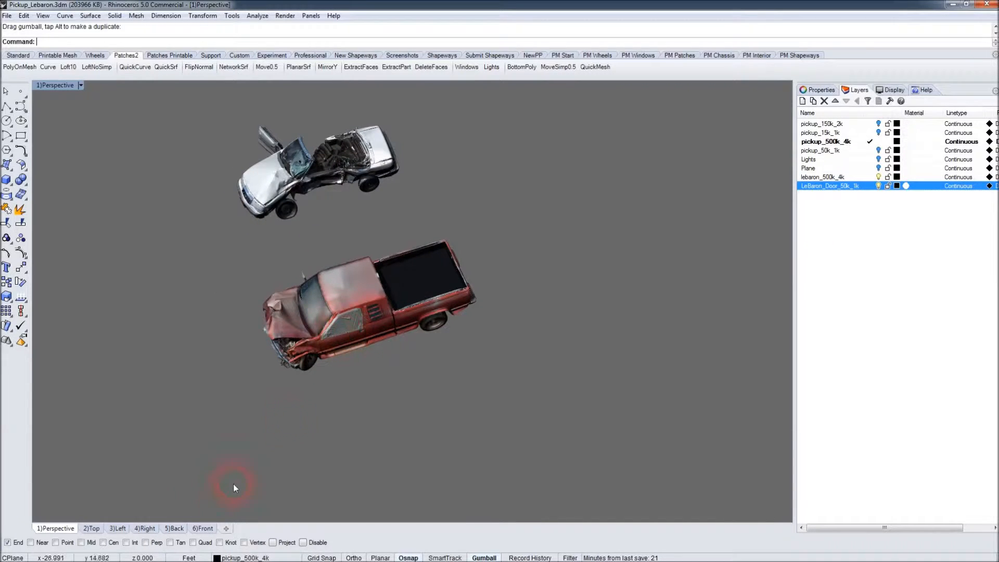
# In the top view, rotate the pickup about 87 degrees clockwise so its front points at the convertible's side
pyautogui.click(92, 528)
pyautogui.scroll(-5, 419, 432)
pyautogui.scroll(-2, 414, 431)
pyautogui.moveTo(346, 417); pyautogui.dragTo(421, 351, button='right')
pyautogui.click(320, 338)
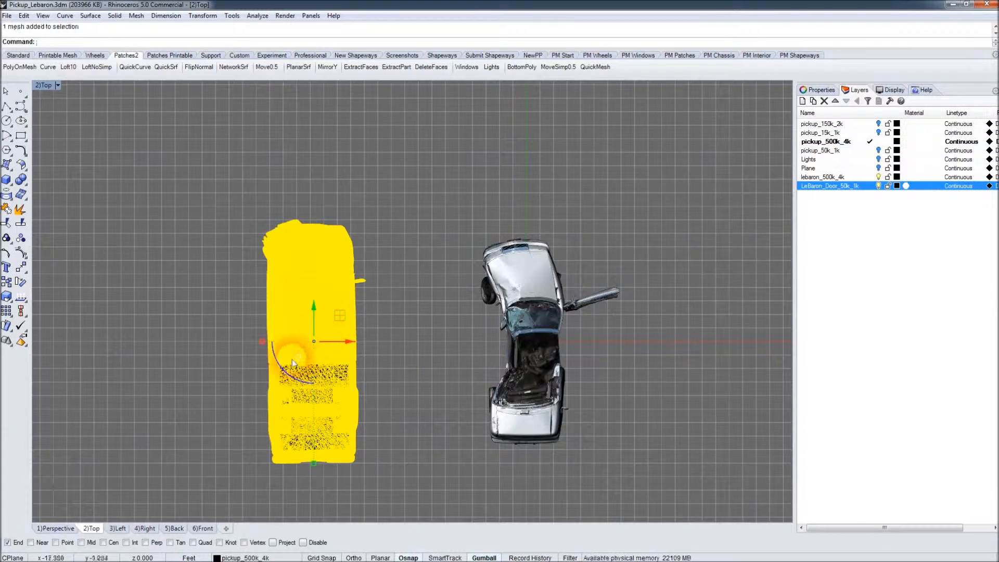
pyautogui.moveTo(289, 374); pyautogui.dragTo(239, 295)
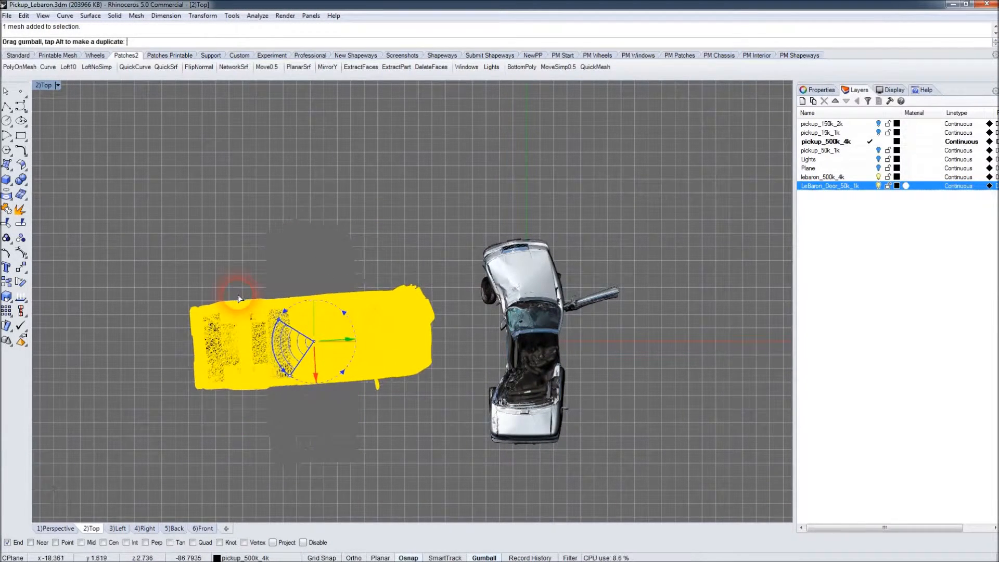
pyautogui.click(414, 436)
# Move the pickup in the top view so its crushed front end fits into the convertible's damaged side
pyautogui.click(327, 360)
pyautogui.moveTo(344, 369); pyautogui.dragTo(425, 381)
pyautogui.click(221, 483)
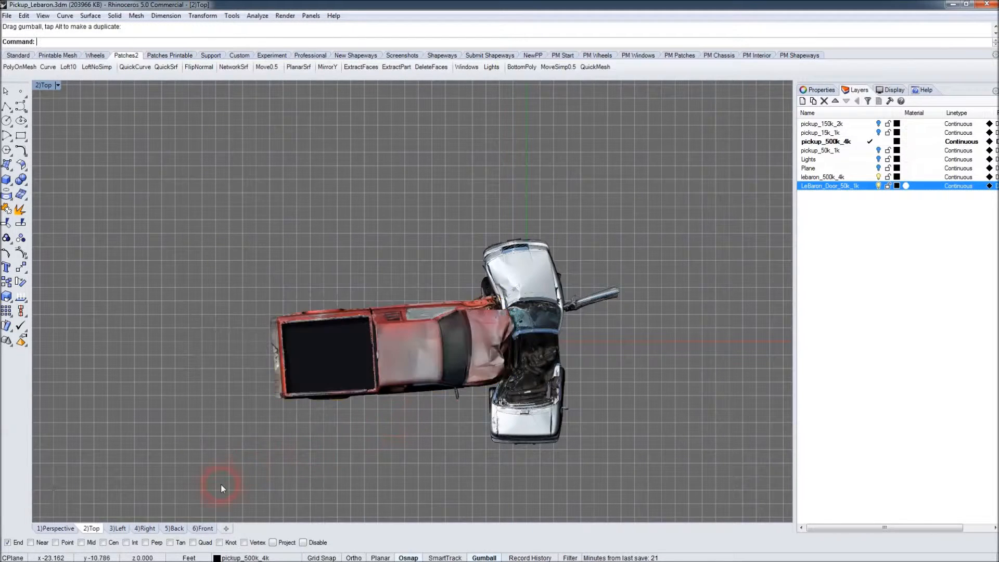
# In the right view, raise the pickup about 0.24 ft so its tires line up with the convertible's
pyautogui.click(145, 528)
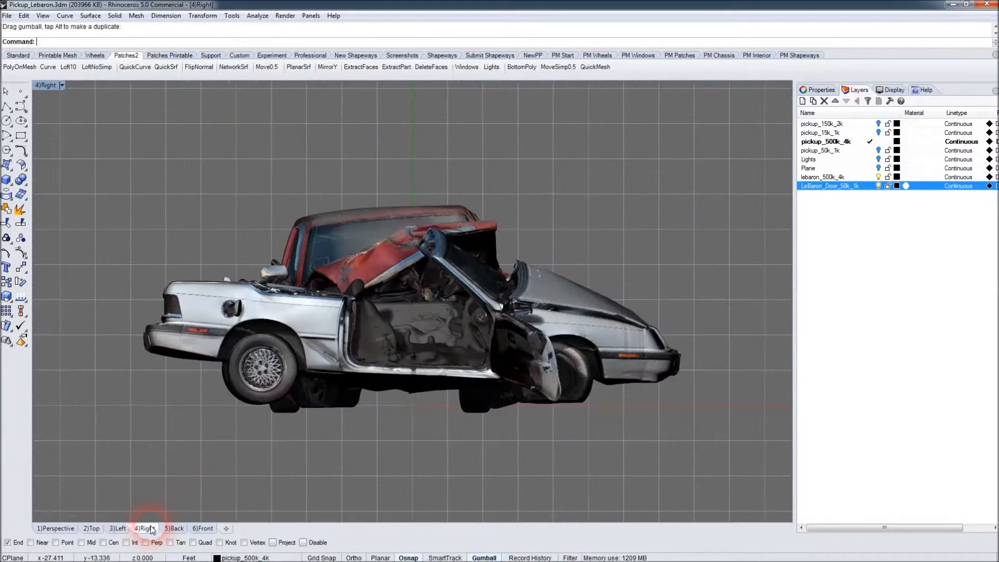
pyautogui.click(347, 246)
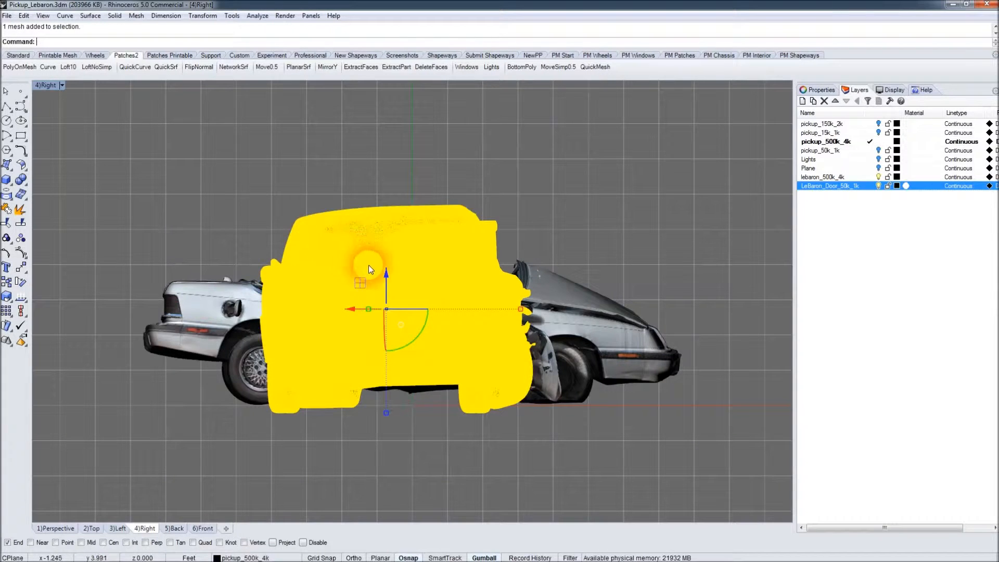
pyautogui.moveTo(389, 276); pyautogui.dragTo(388, 268)
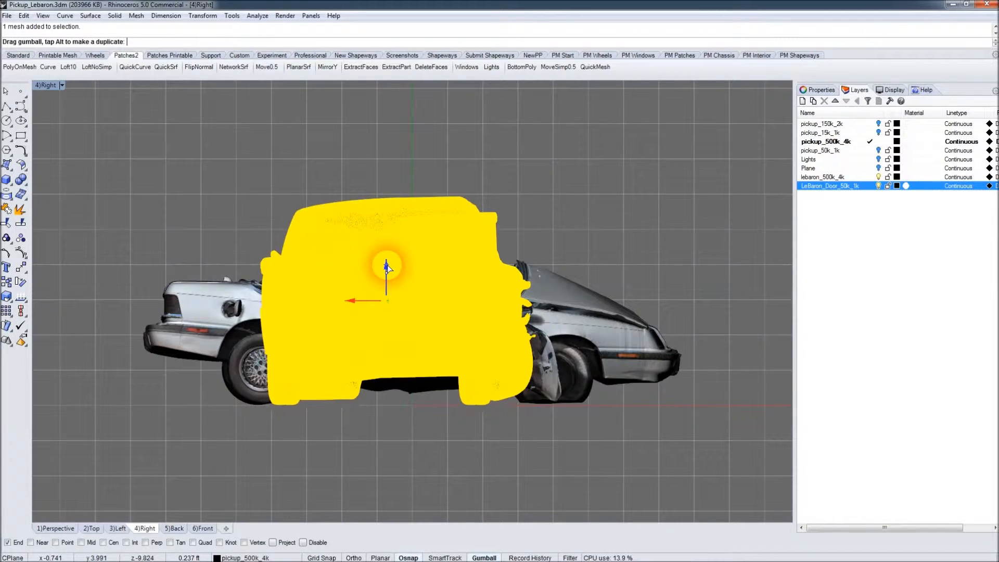
pyautogui.click(348, 459)
# In the perspective view, examine up close how the pickup's crumpled hood meets the convertible's windshield frame and interior
pyautogui.click(57, 528)
pyautogui.moveTo(285, 356); pyautogui.dragTo(387, 344, button='right')
pyautogui.scroll(8, 243, 388)
pyautogui.moveTo(243, 388); pyautogui.dragTo(501, 293, button='right')
pyautogui.scroll(5, 501, 293)
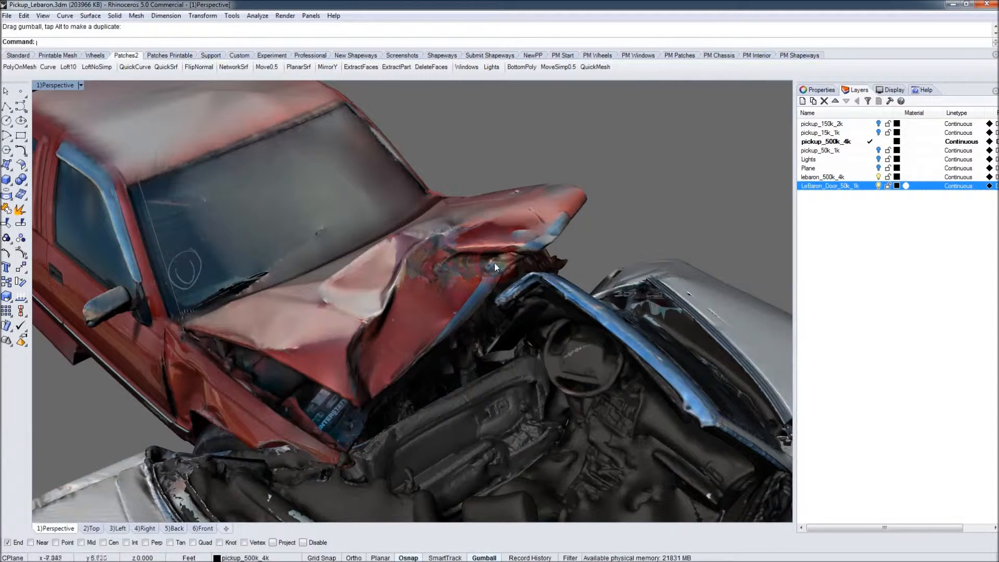
pyautogui.moveTo(515, 295); pyautogui.dragTo(540, 346, button='right')
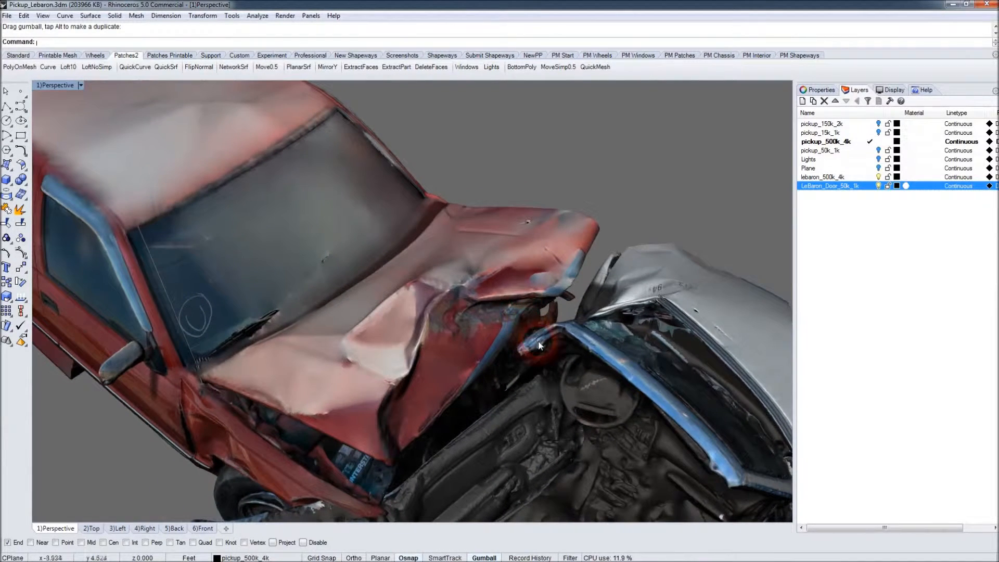
pyautogui.moveTo(518, 379); pyautogui.dragTo(448, 351, button='right')
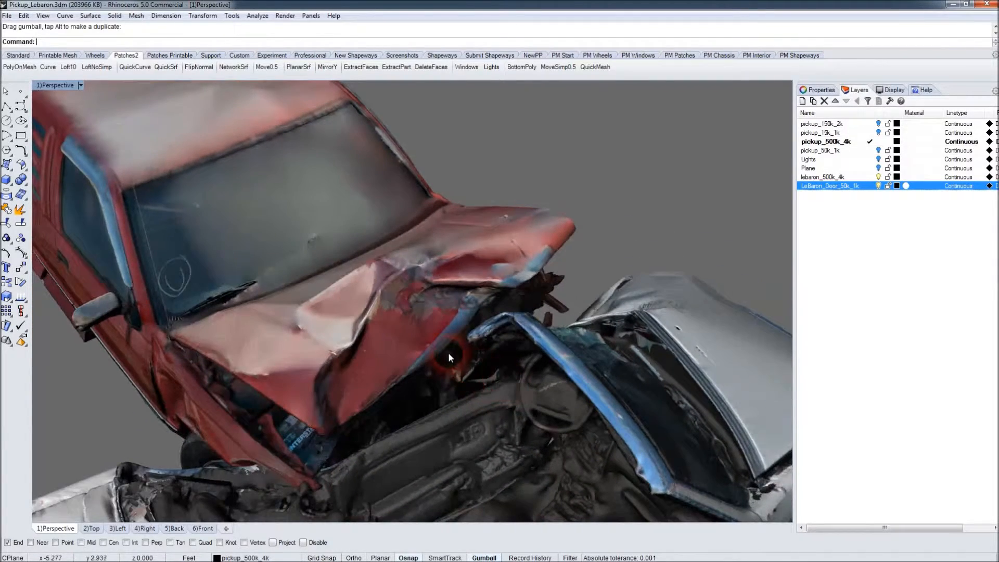
# Review the overall collision position of the pickup and convertible from the convertible's front
pyautogui.click(447, 352)
pyautogui.click(588, 259)
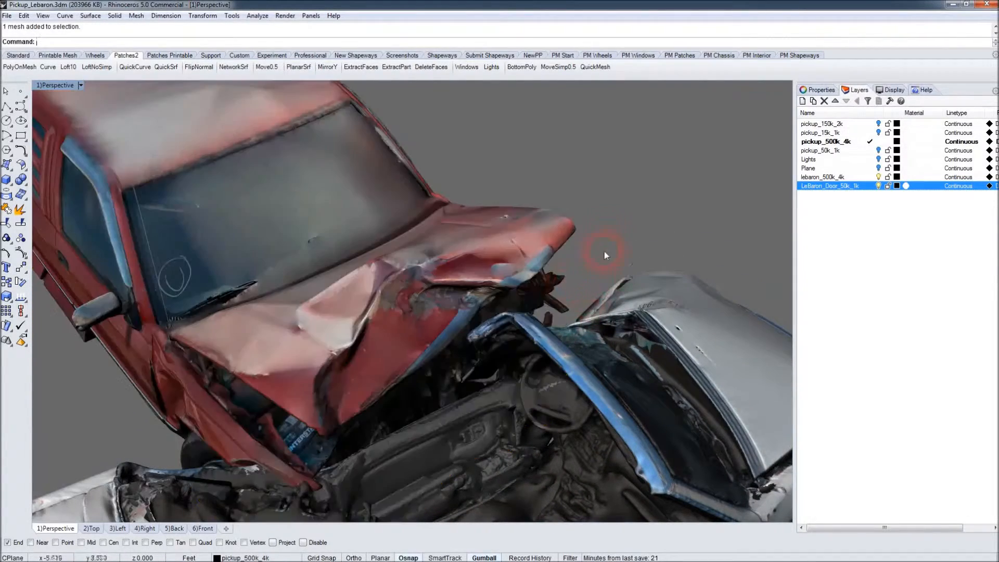
pyautogui.scroll(-6, 539, 342)
pyautogui.moveTo(560, 365); pyautogui.dragTo(517, 361, button='right')
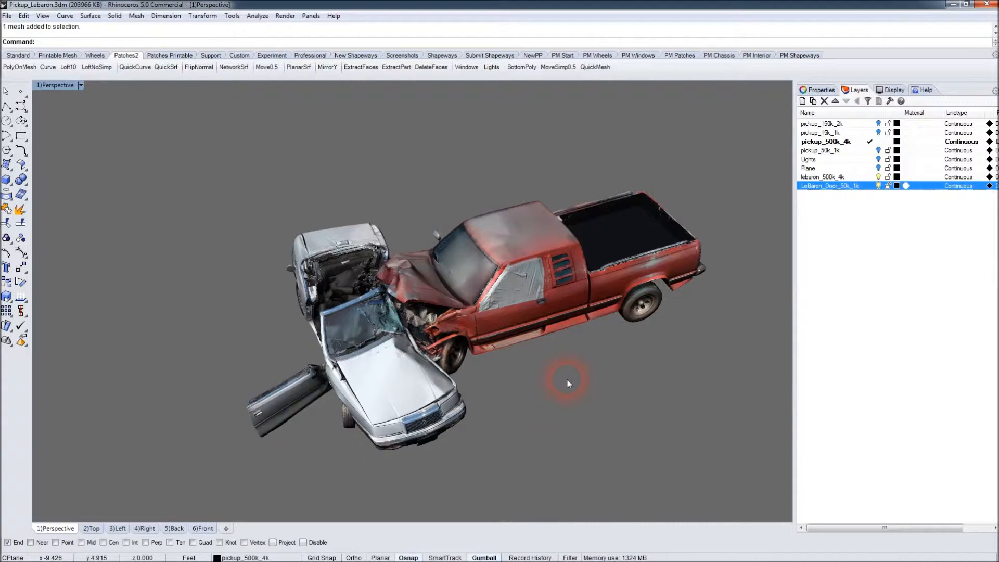
# Set the gloss finish of the pickup's material to about 21%
pyautogui.moveTo(566, 379); pyautogui.dragTo(543, 348, button='right')
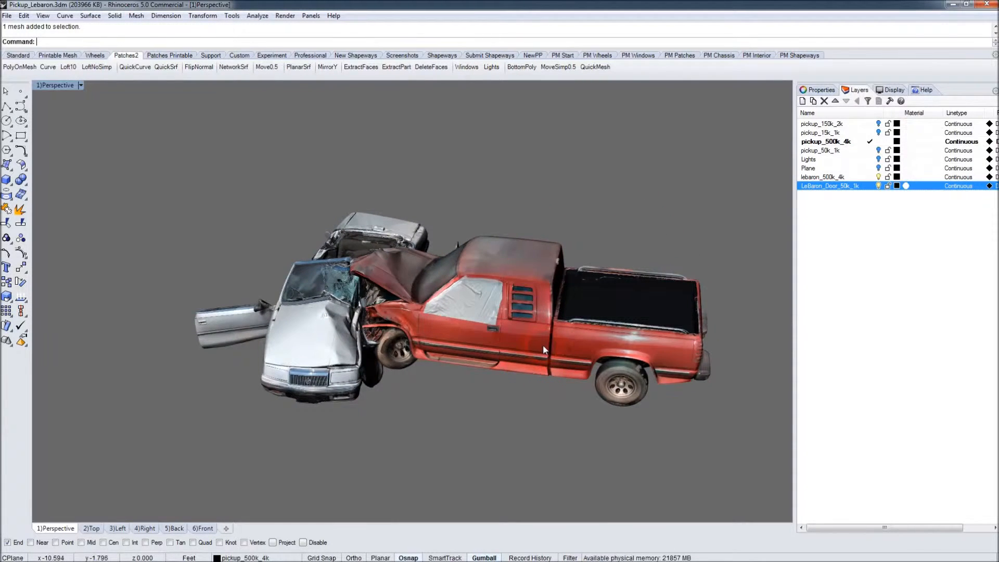
pyautogui.click(542, 344)
pyautogui.keyDown('shift'); pyautogui.click(330, 348); pyautogui.keyUp('shift')
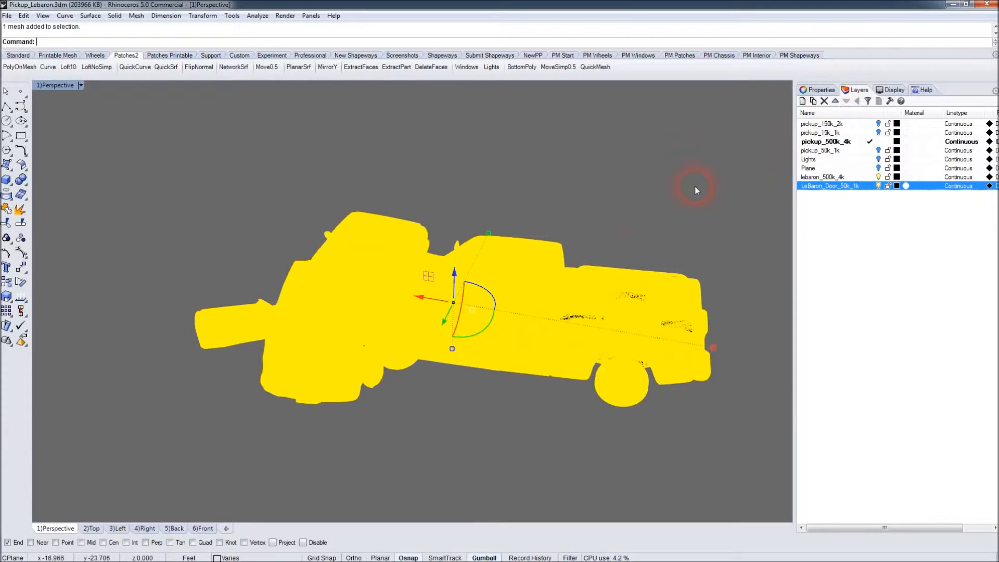
pyautogui.click(713, 175)
pyautogui.click(555, 310)
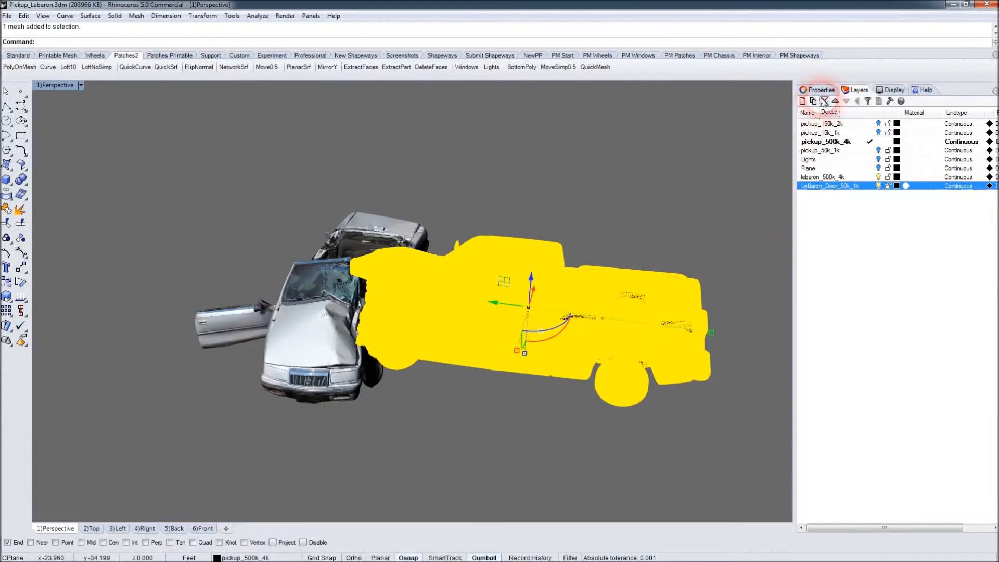
pyautogui.click(818, 90)
pyautogui.click(853, 232)
pyautogui.moveTo(864, 236); pyautogui.dragTo(879, 236)
# Set the pickup's gloss colour to the Yellow preset with a modified blue value and check the shine along the truck's side
pyautogui.click(990, 233)
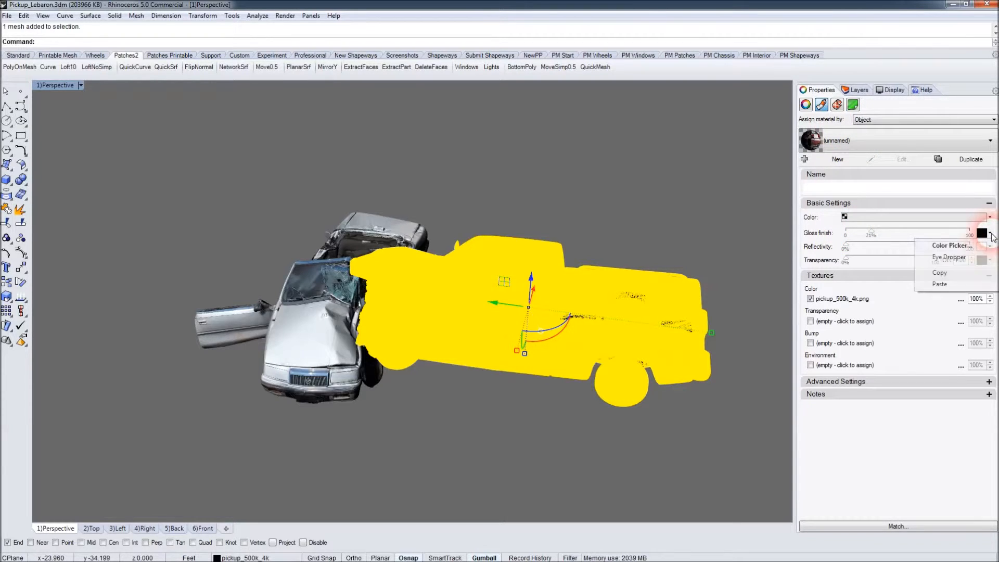
pyautogui.click(943, 257)
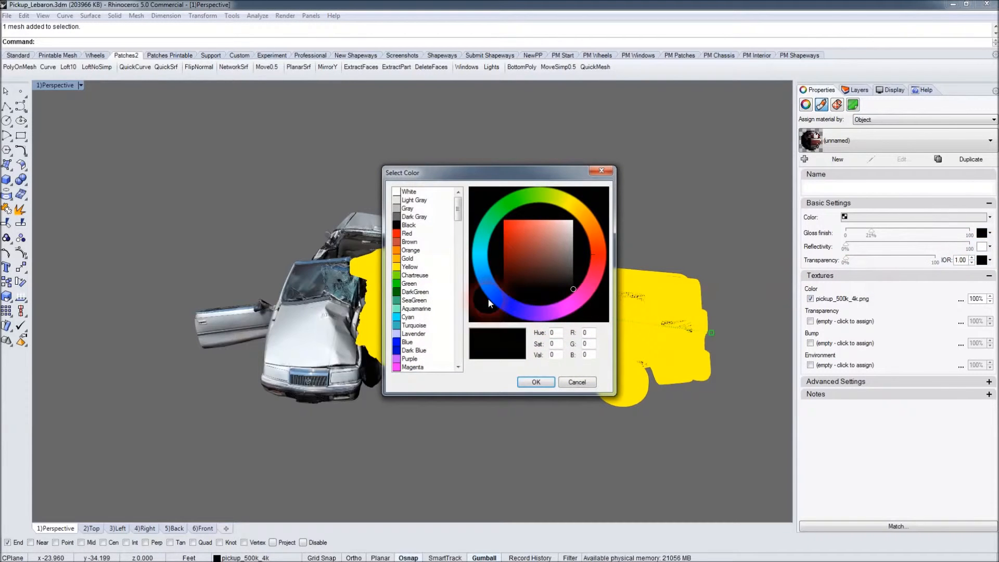
pyautogui.click(411, 266)
pyautogui.click(574, 339)
pyautogui.click(569, 357)
pyautogui.write('1')
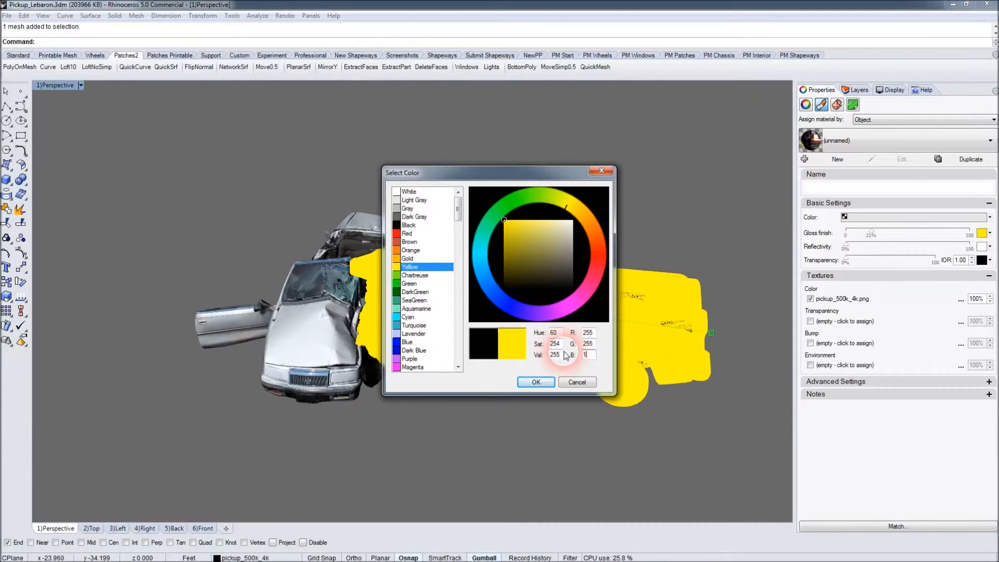
pyautogui.click(536, 382)
pyautogui.click(495, 415)
pyautogui.moveTo(495, 414); pyautogui.dragTo(485, 388, button='right')
pyautogui.moveTo(543, 368); pyautogui.dragTo(523, 370, button='right')
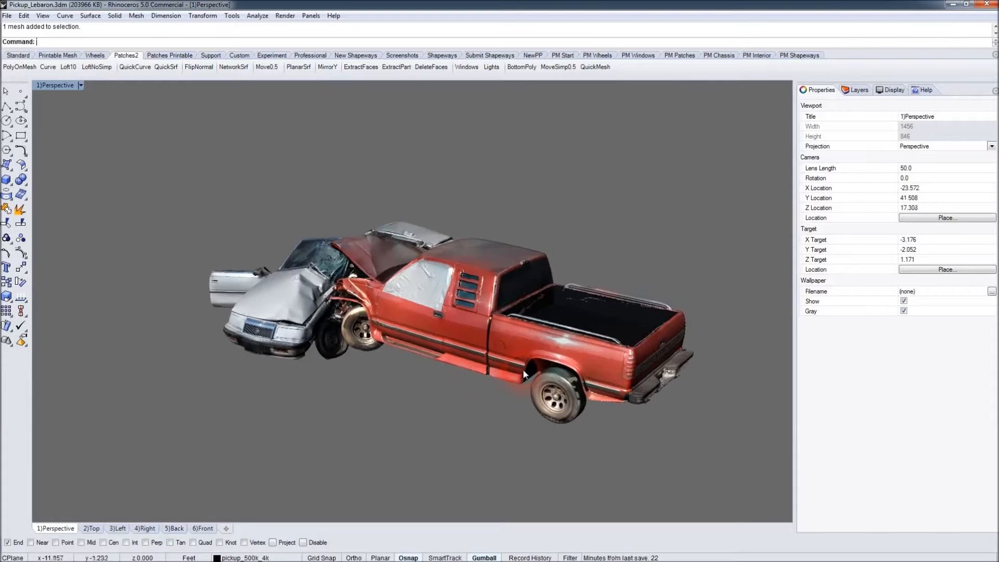
# Set the gloss finish of the convertible and its detached door to about 17%
pyautogui.moveTo(438, 422); pyautogui.dragTo(446, 359, button='right')
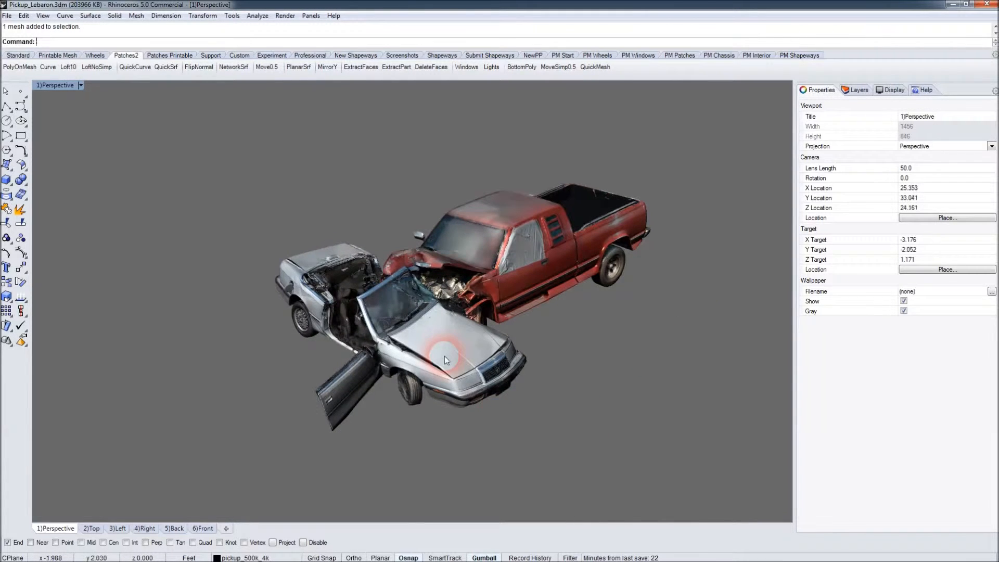
pyautogui.click(444, 356)
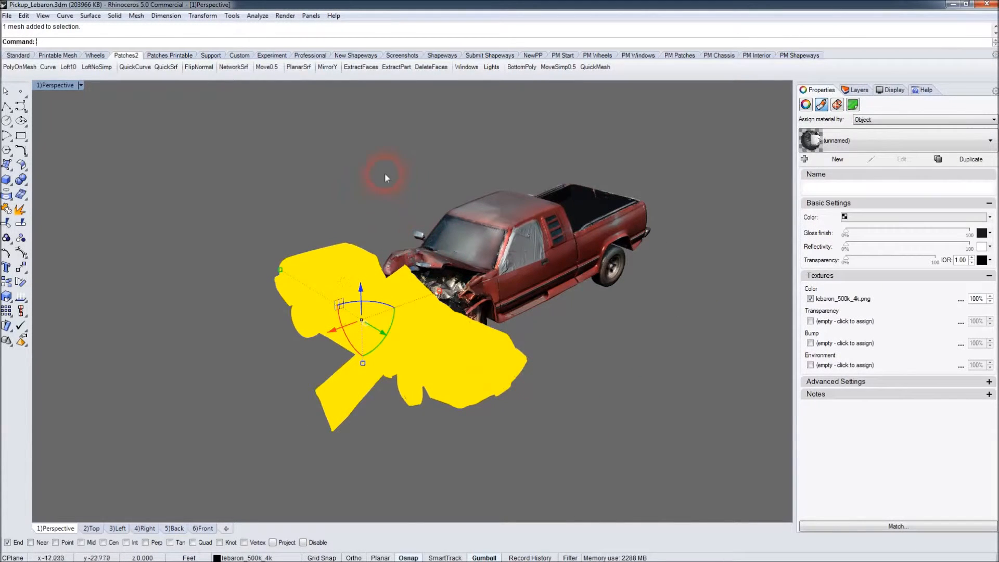
pyautogui.click(268, 211)
pyautogui.moveTo(247, 211); pyautogui.dragTo(554, 458)
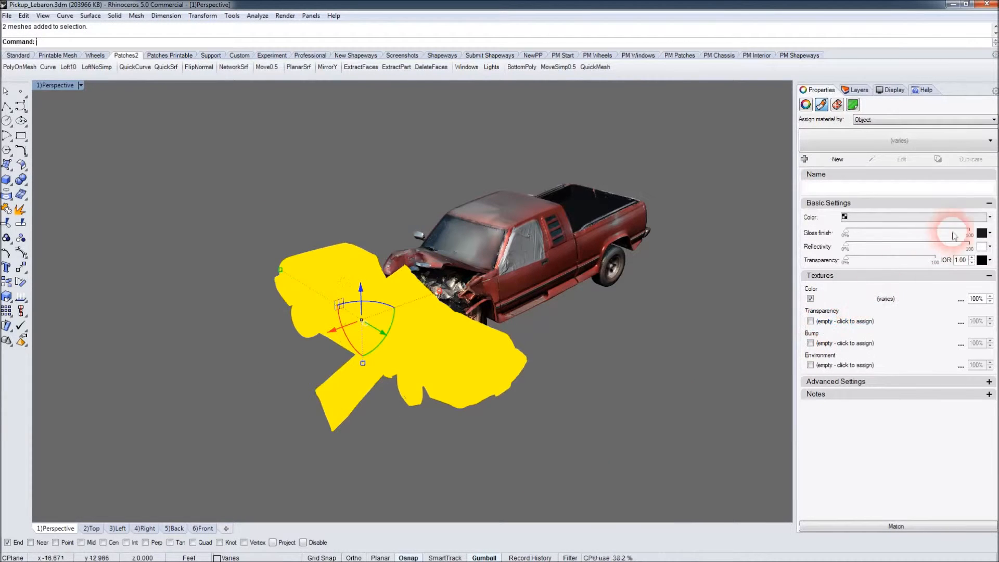
pyautogui.moveTo(848, 235); pyautogui.dragTo(866, 233)
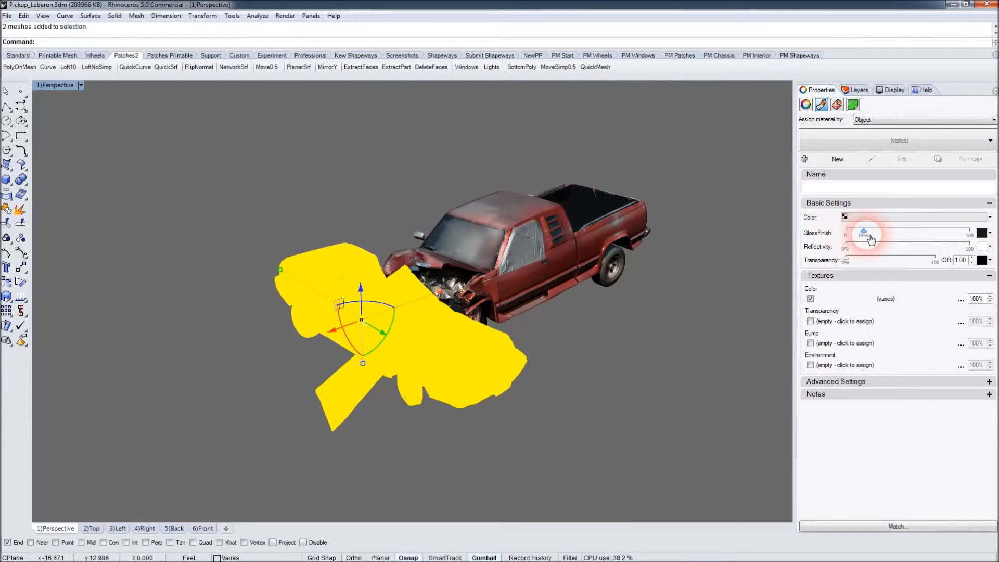
# Set the gloss colour of the convertible and its door to pale yellow, using the Yellow preset with a blue value of 174
pyautogui.click(990, 234)
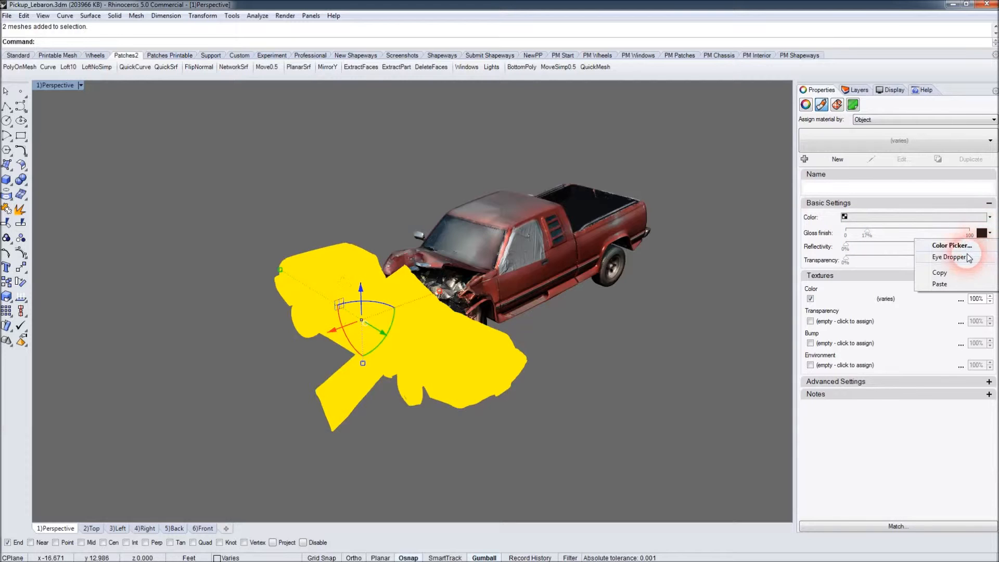
pyautogui.click(949, 246)
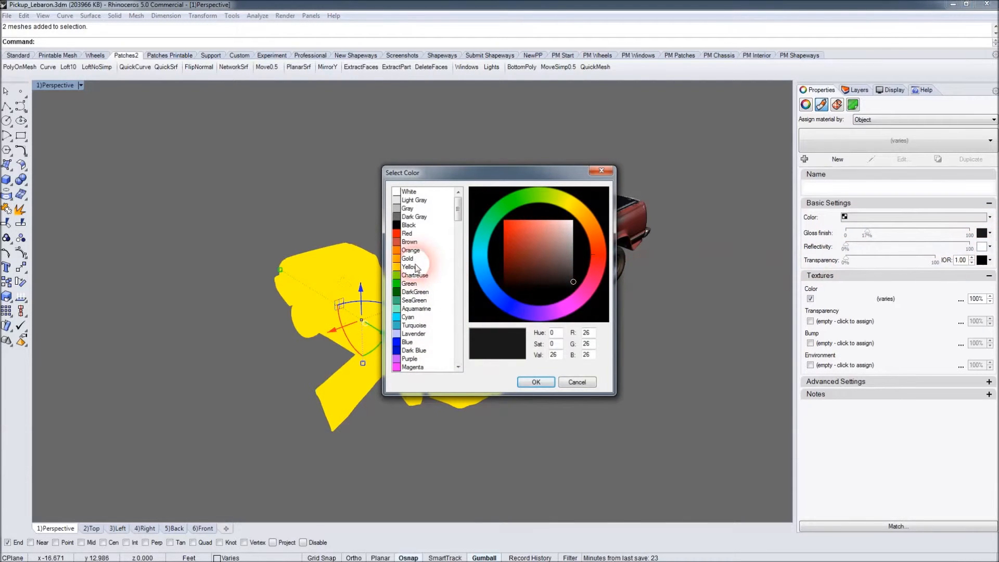
pyautogui.click(409, 267)
pyautogui.click(584, 354)
pyautogui.write('1')
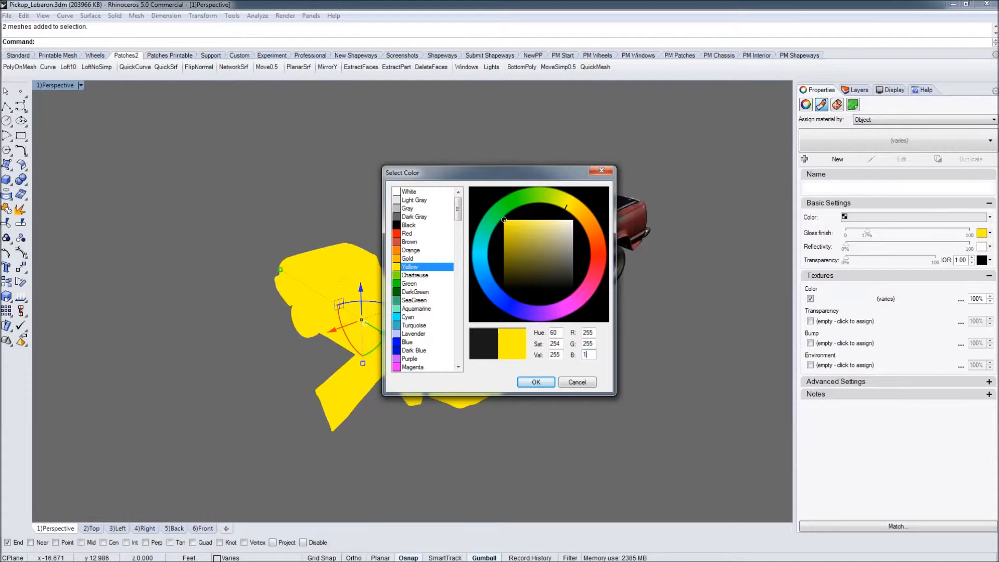
pyautogui.write('70')
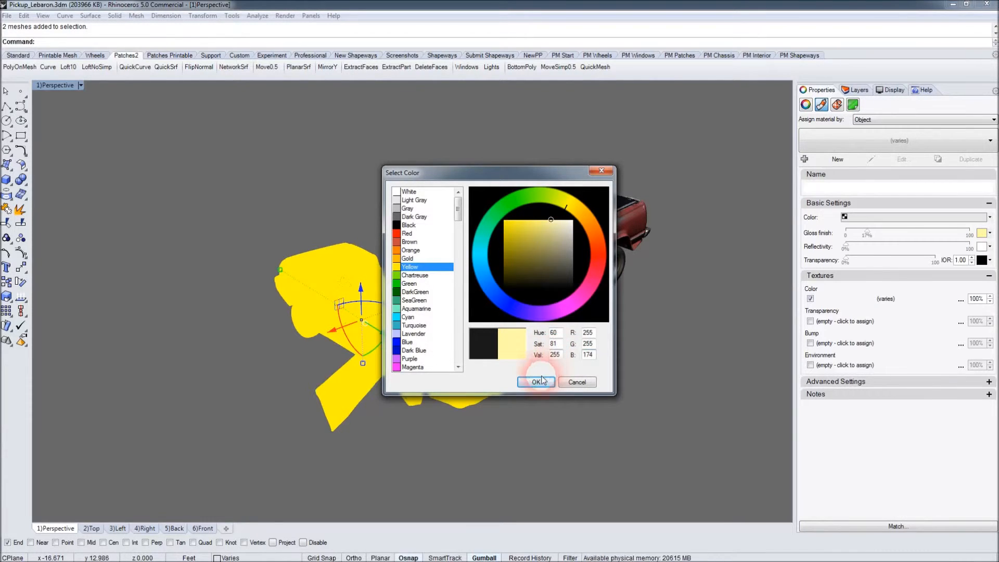
pyautogui.click(536, 382)
pyautogui.click(591, 382)
# Open the scene's light settings and switch on the Sun
pyautogui.moveTo(591, 382); pyautogui.dragTo(484, 376, button='right')
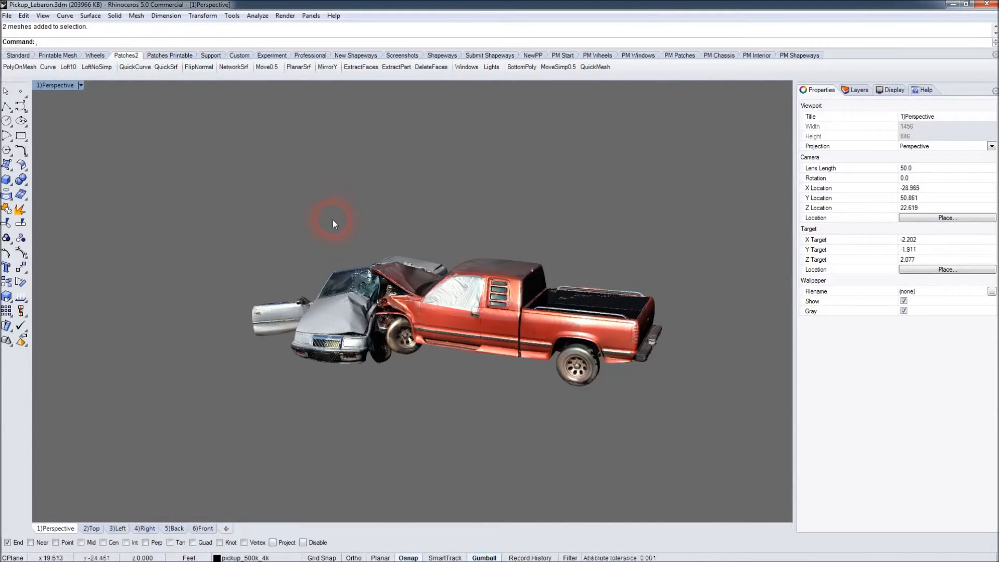
pyautogui.moveTo(373, 311); pyautogui.dragTo(434, 369, button='right')
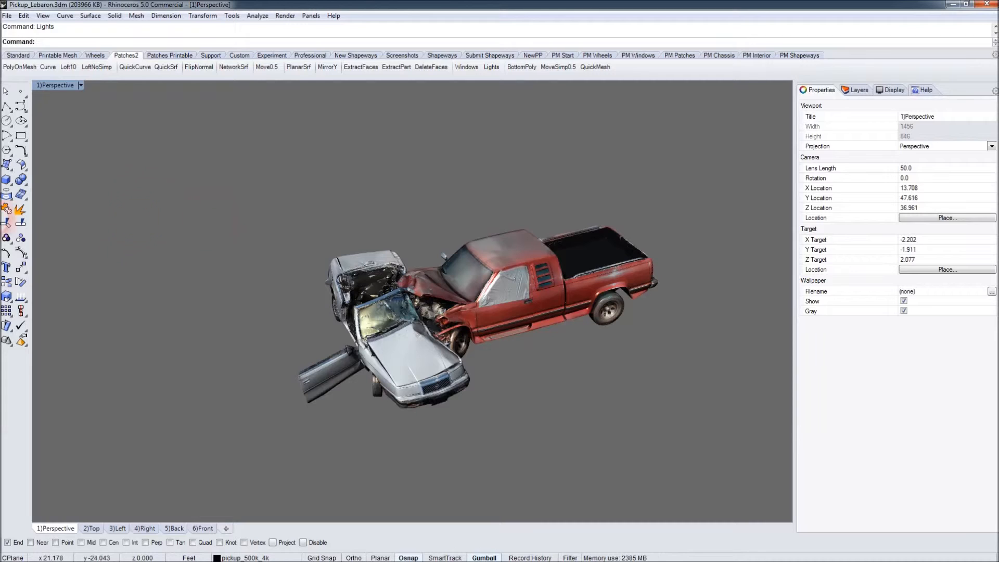
pyautogui.moveTo(0, 159); pyautogui.dragTo(149, 197)
pyautogui.click(78, 239)
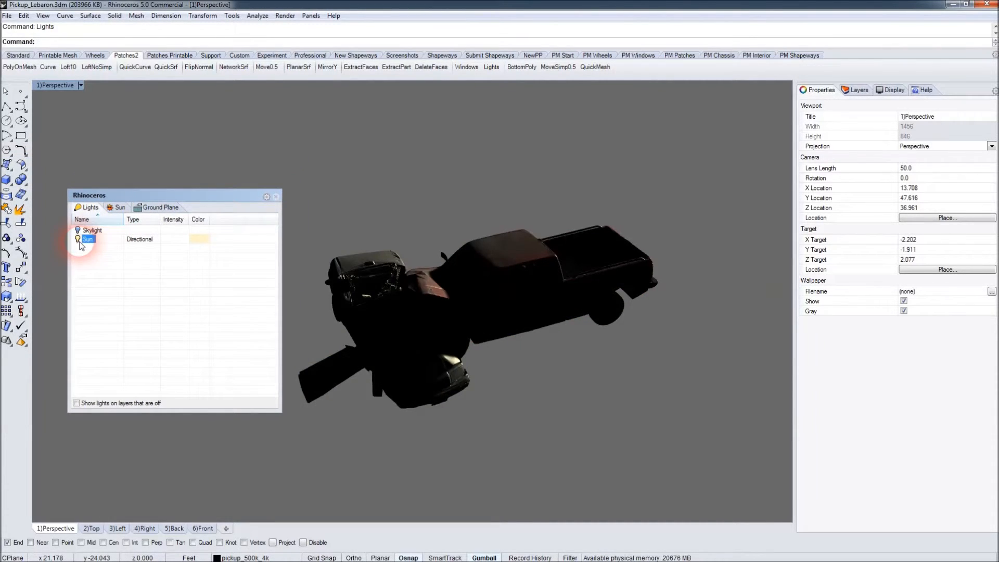
# Enable the ground plane and set its material's reflectivity to about 26%
pyautogui.click(115, 208)
pyautogui.click(156, 207)
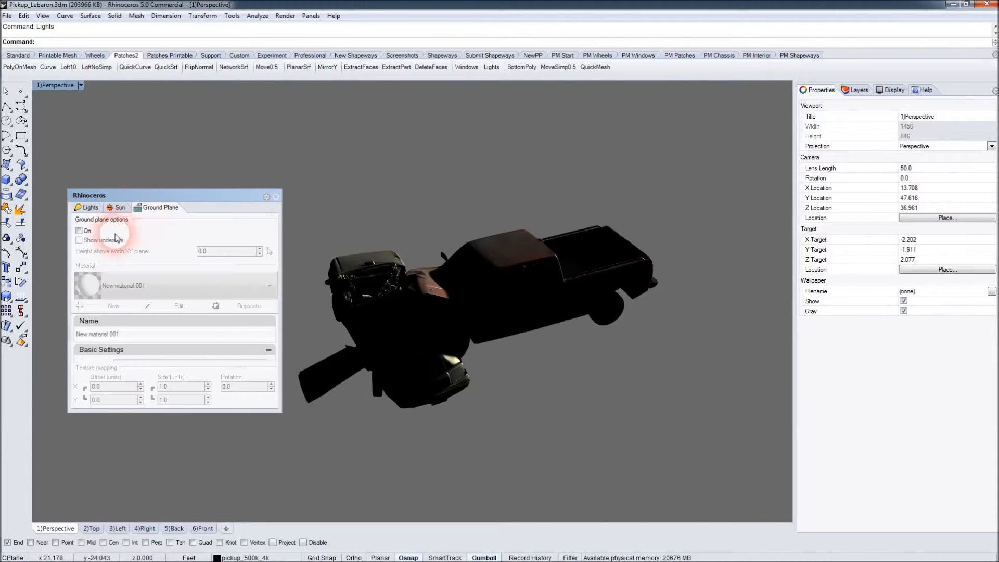
pyautogui.click(79, 231)
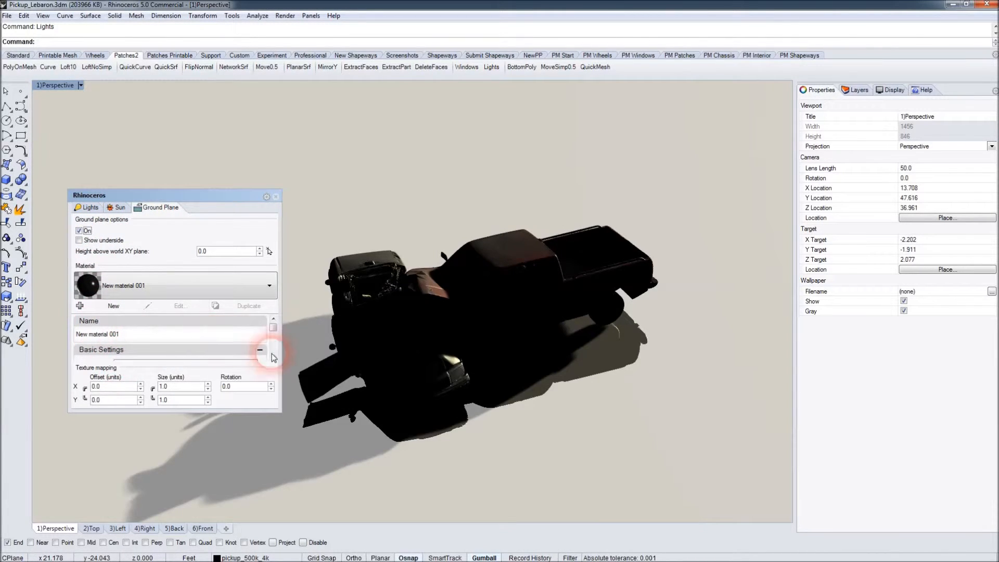
pyautogui.moveTo(283, 415); pyautogui.dragTo(395, 507)
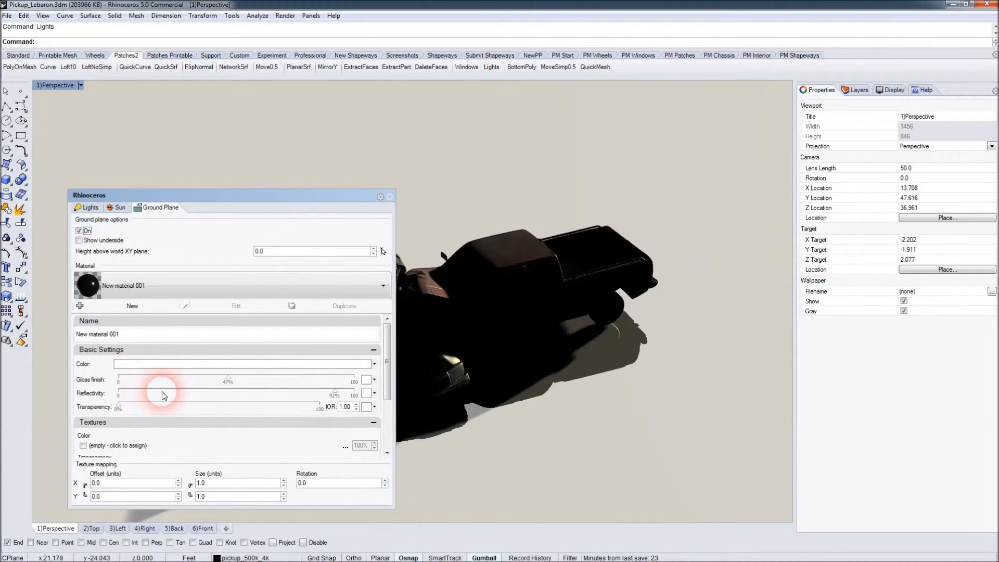
pyautogui.moveTo(120, 397); pyautogui.dragTo(179, 394)
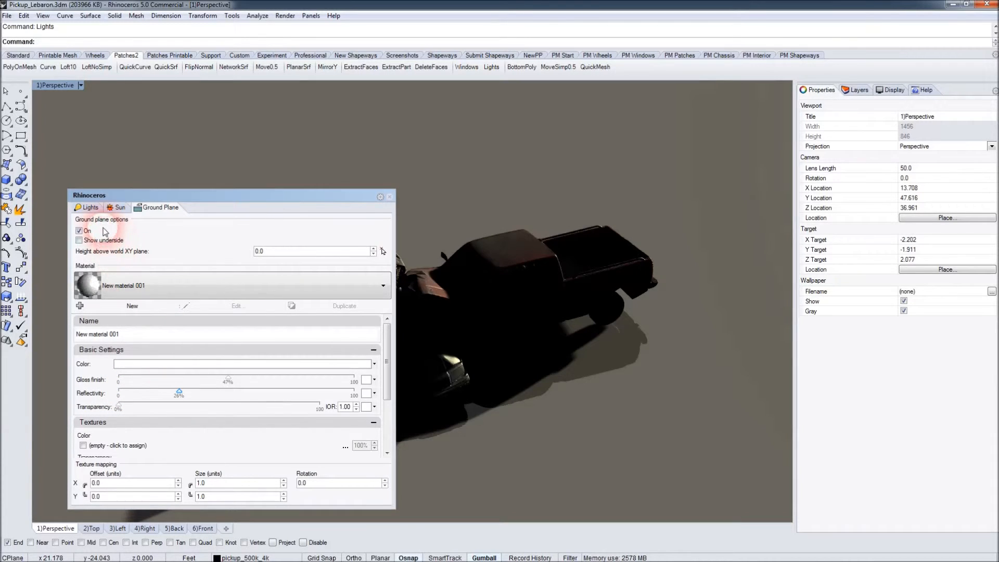
# Enable manual sun control, set the azimuth to about 15.9°, and move the sun settings clear of the vehicles
pyautogui.click(116, 208)
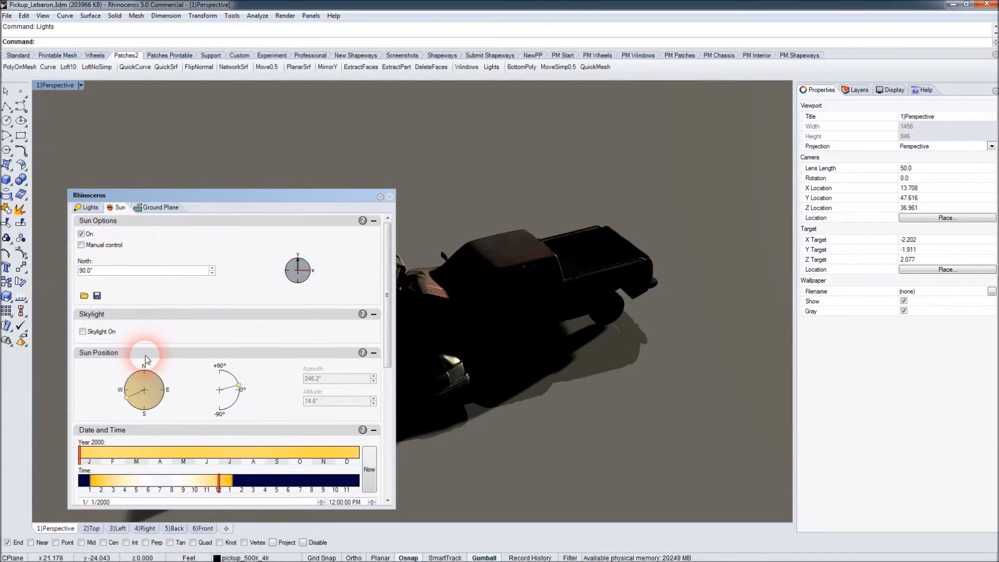
pyautogui.click(82, 245)
pyautogui.moveTo(169, 394); pyautogui.dragTo(151, 375)
pyautogui.moveTo(250, 197); pyautogui.dragTo(775, 90)
# Examine the sunlight, shadows and ground reflections on the collided vehicles from several angles
pyautogui.moveTo(397, 351); pyautogui.dragTo(436, 335, button='right')
pyautogui.scroll(4, 436, 335)
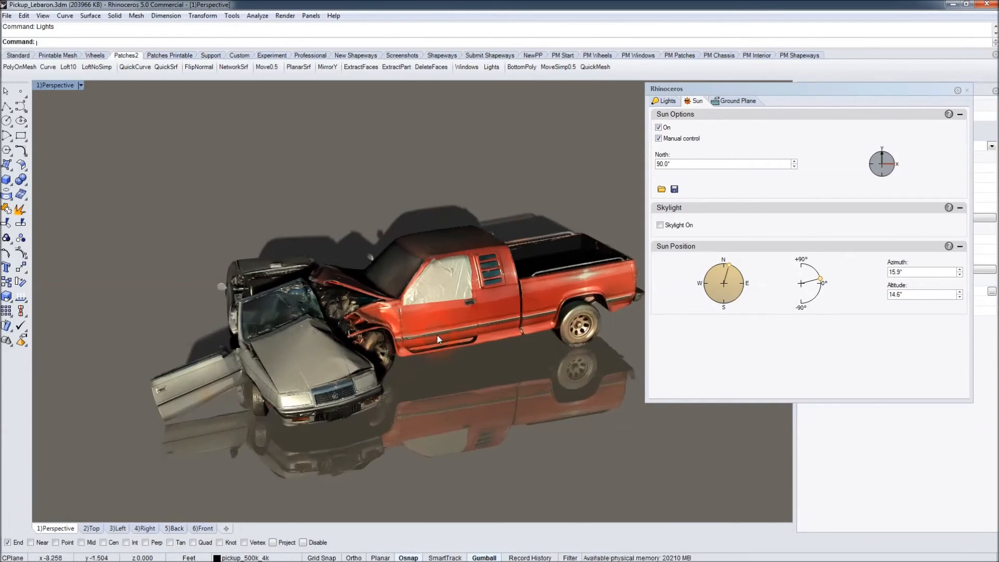
pyautogui.moveTo(467, 370); pyautogui.dragTo(444, 359, button='right')
pyautogui.keyDown('shift'); pyautogui.moveTo(536, 341); pyautogui.dragTo(500, 352, button='right'); pyautogui.keyUp('shift')
pyautogui.moveTo(421, 367)
pyautogui.mouseDown(button='right')
pyautogui.moveTo(463, 362)
pyautogui.moveTo(185, 367)
pyautogui.moveTo(439, 368)
pyautogui.mouseUp(button='right')
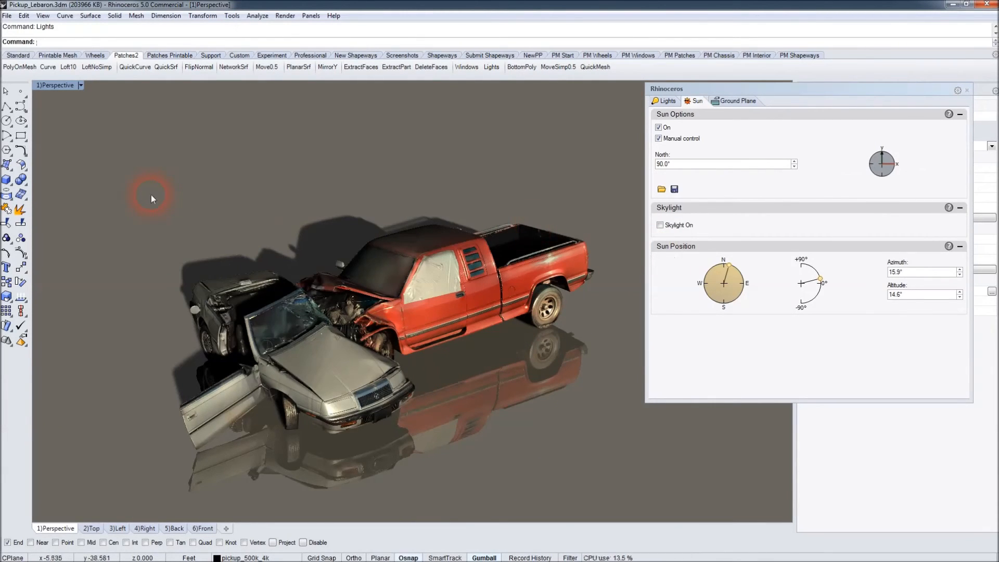
pyautogui.moveTo(354, 348); pyautogui.dragTo(263, 349, button='right')
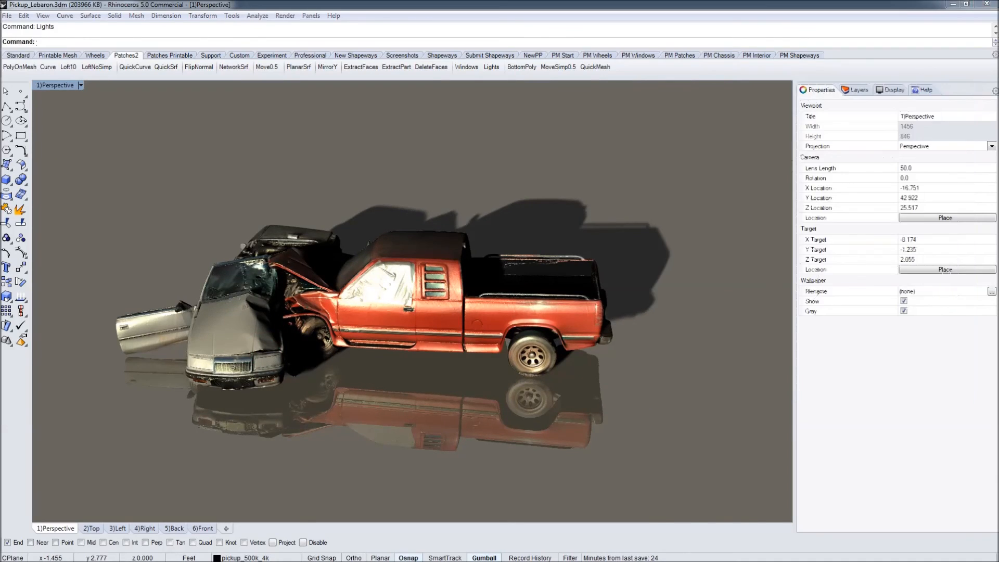